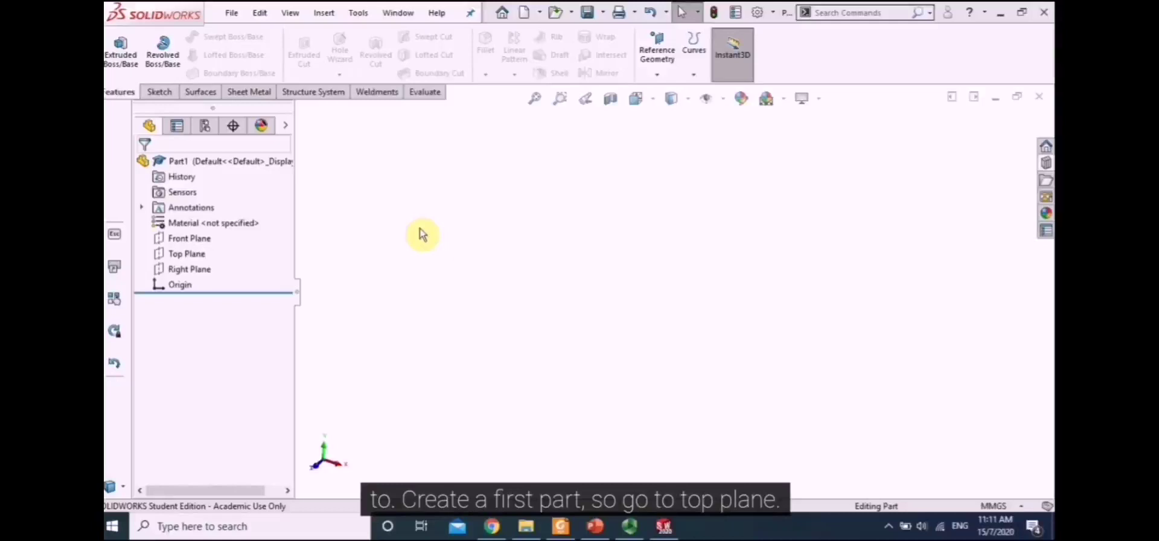
Sketch a center rectangle about 137.5 mm by 44.5 mm on the Top Plane, centred on the origin
left_click(183, 253)
left_click(523, 169)
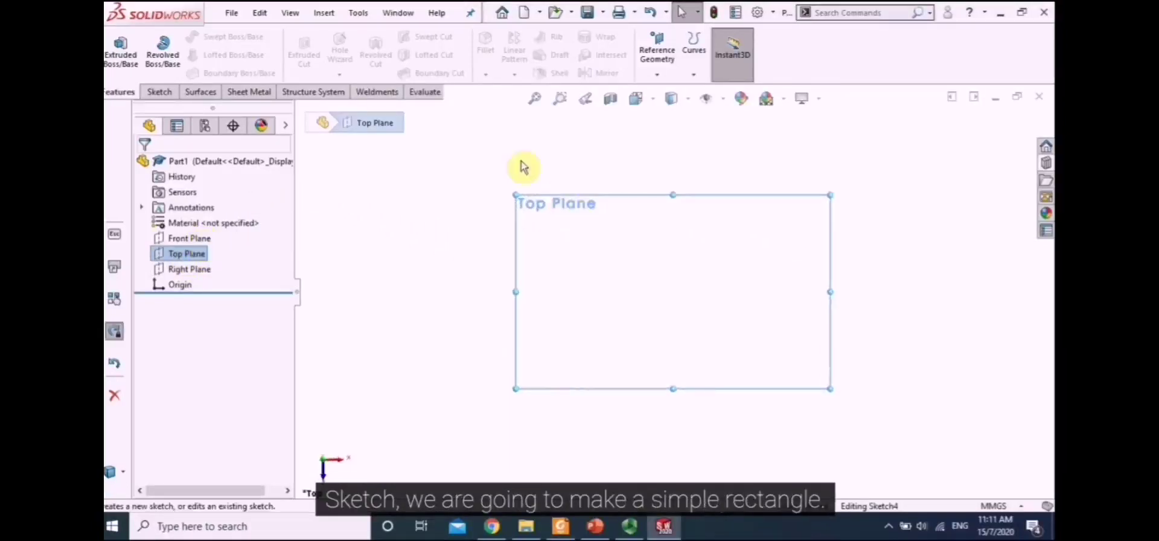
left_click(202, 55)
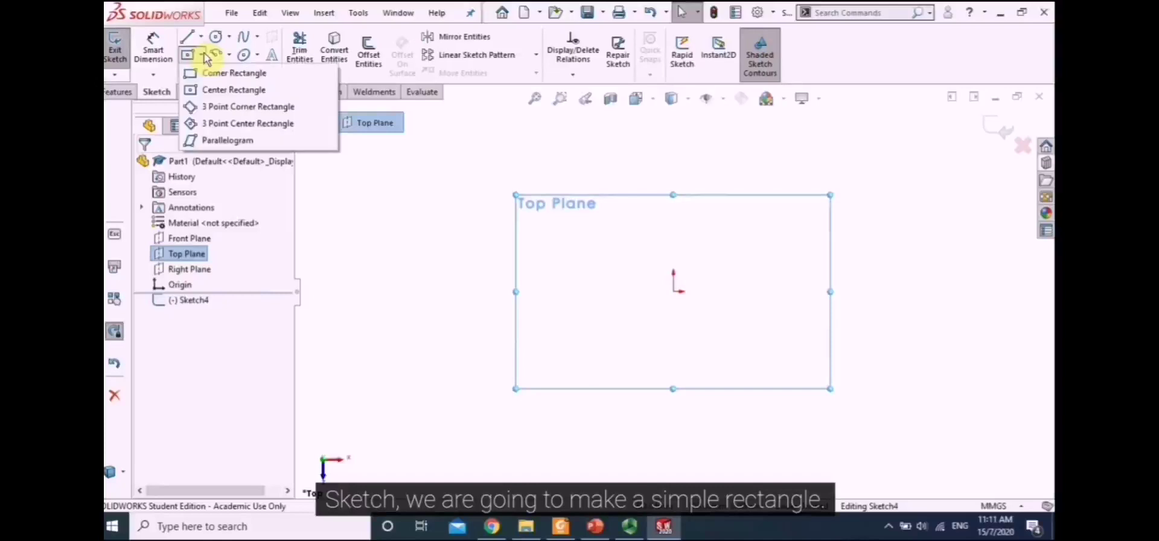
left_click(227, 91)
left_click(675, 291)
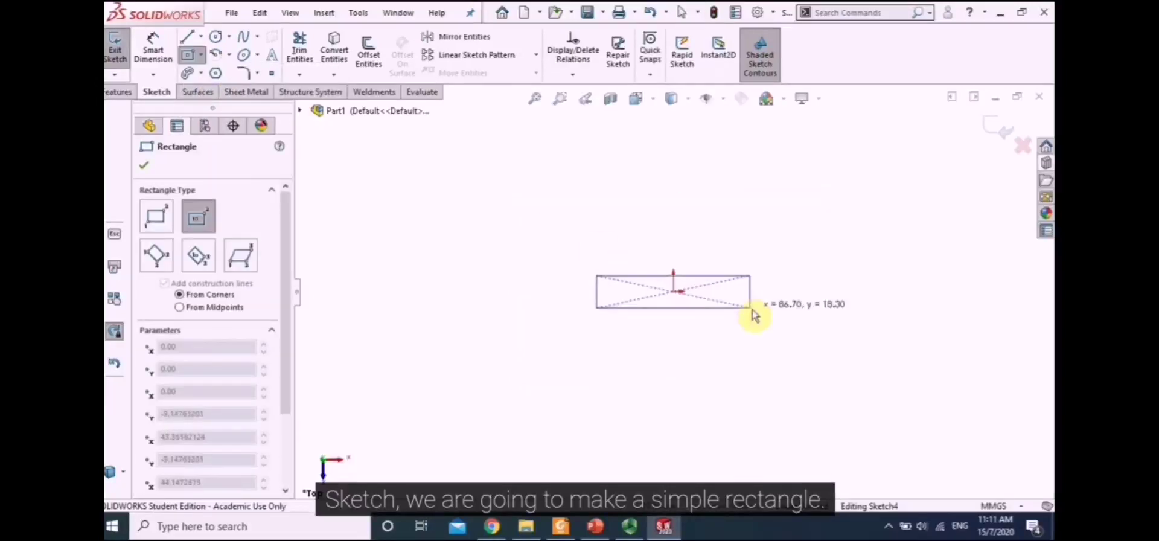
left_click(781, 330)
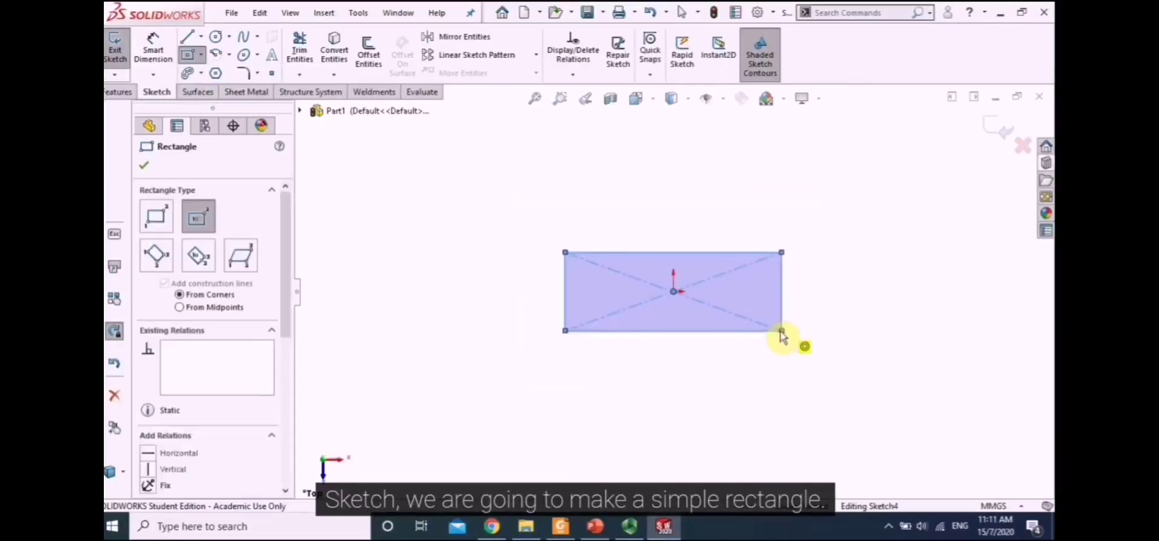
Dimension the rectangle's short vertical side to 50 mm
left_click(158, 54)
left_click(784, 295)
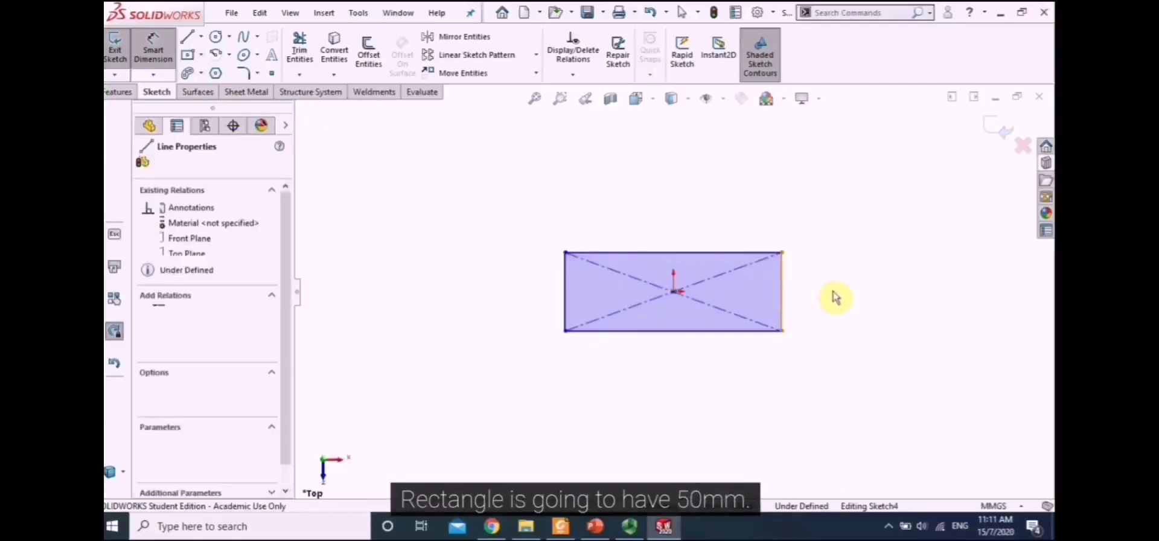
left_click(841, 297)
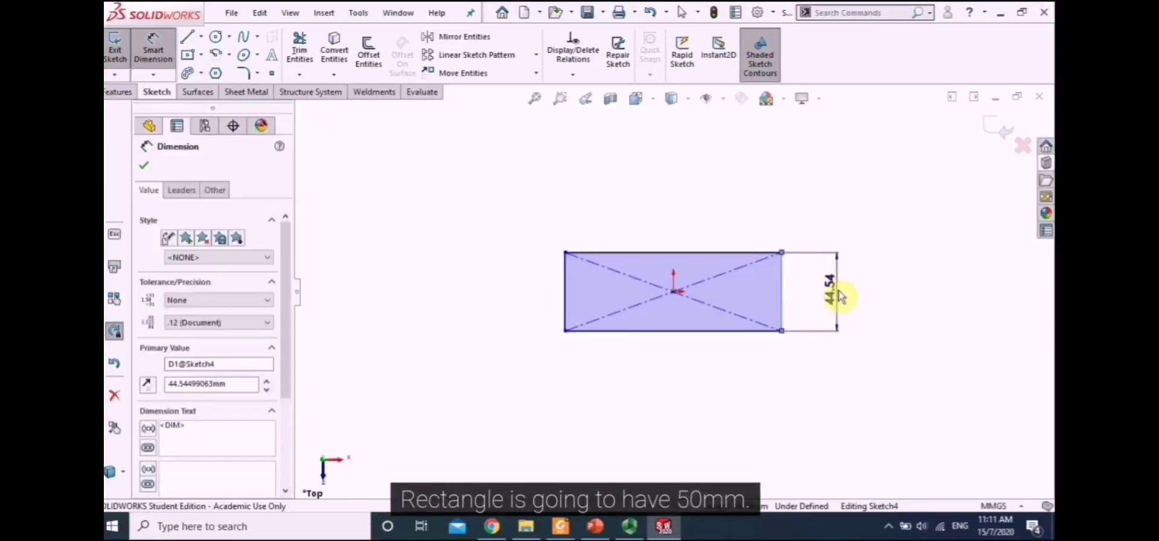
type("50.00")
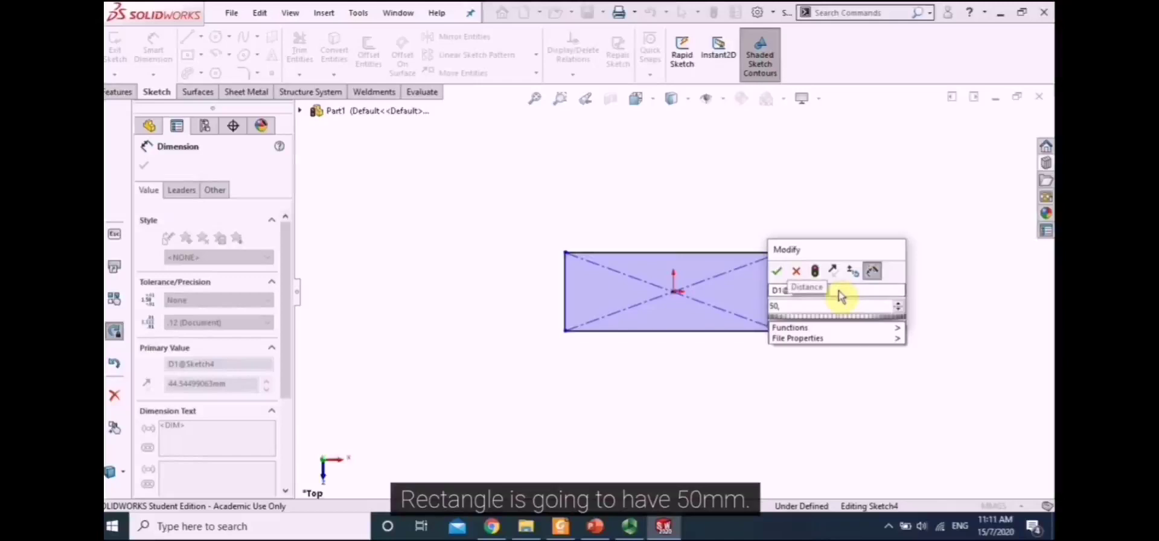
type("m")
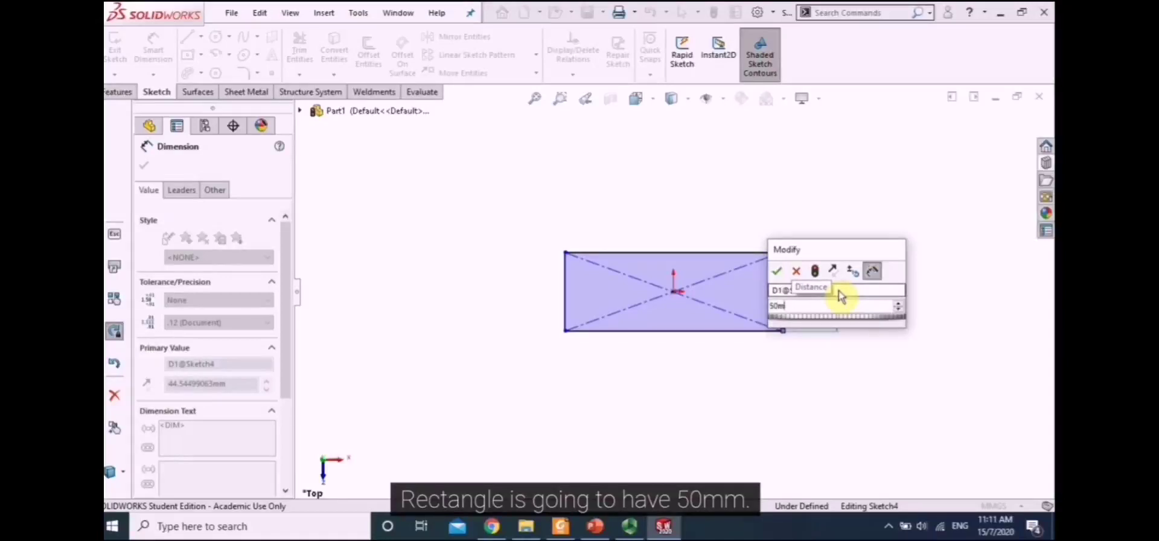
type("m")
key("Return")
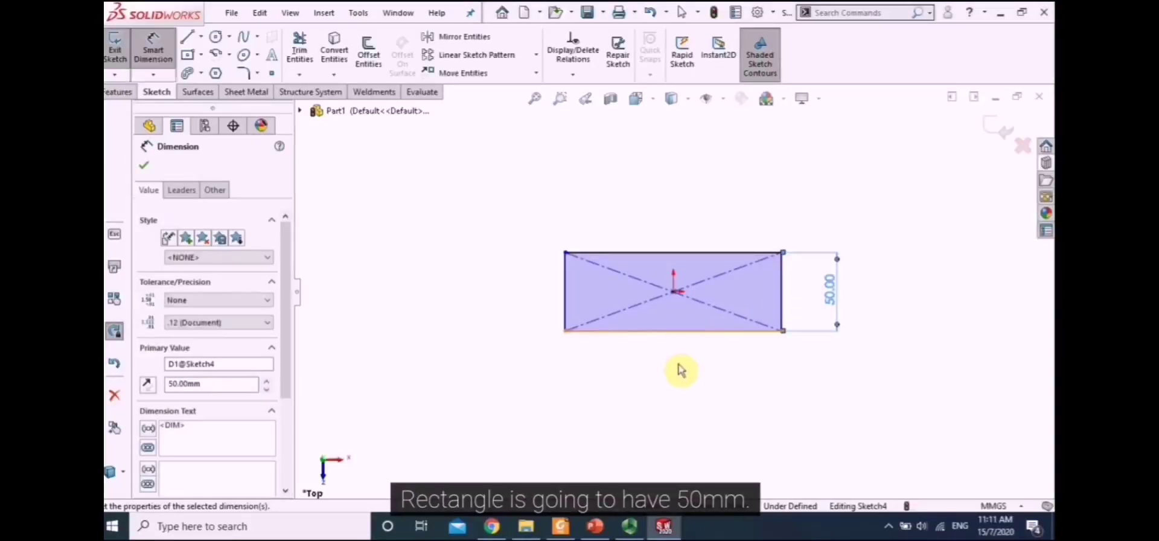
Dimension the rectangle's long horizontal side to 200 mm and finish dimensioning
left_click(677, 330)
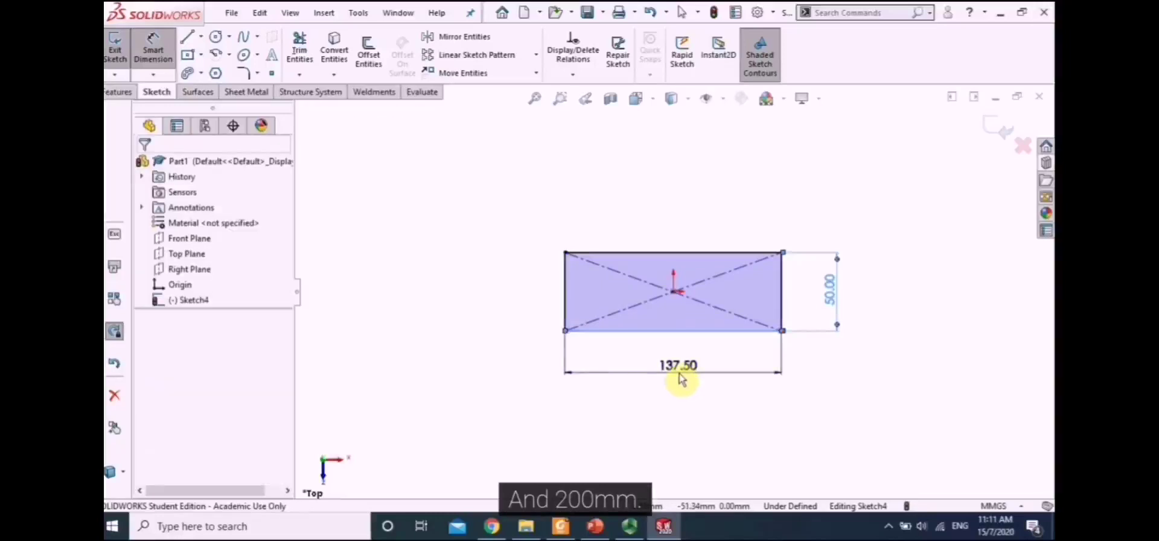
left_click(681, 378)
type("200")
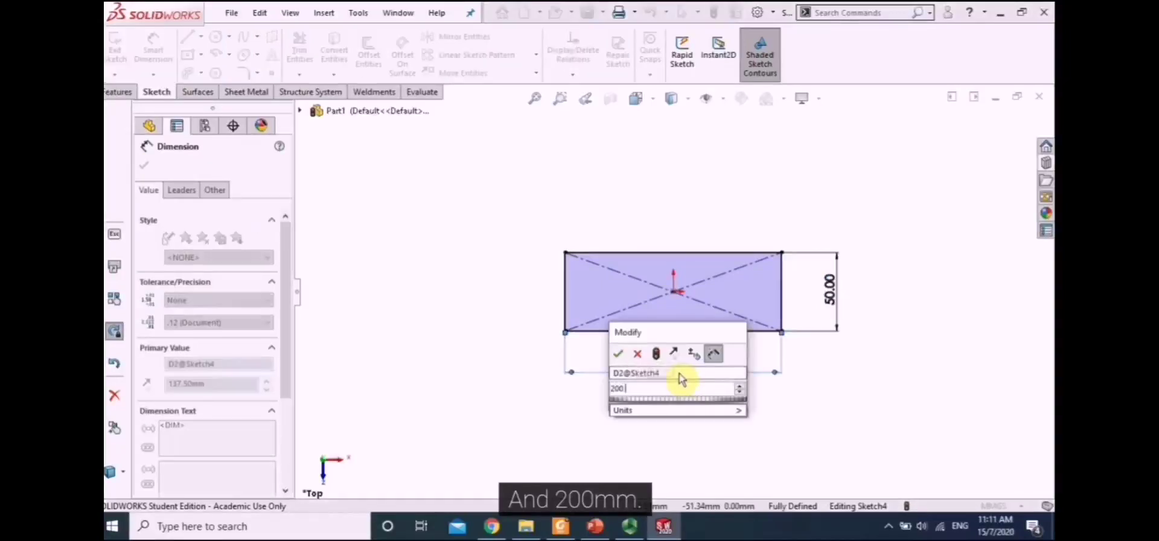
type(".00mm")
key("Return")
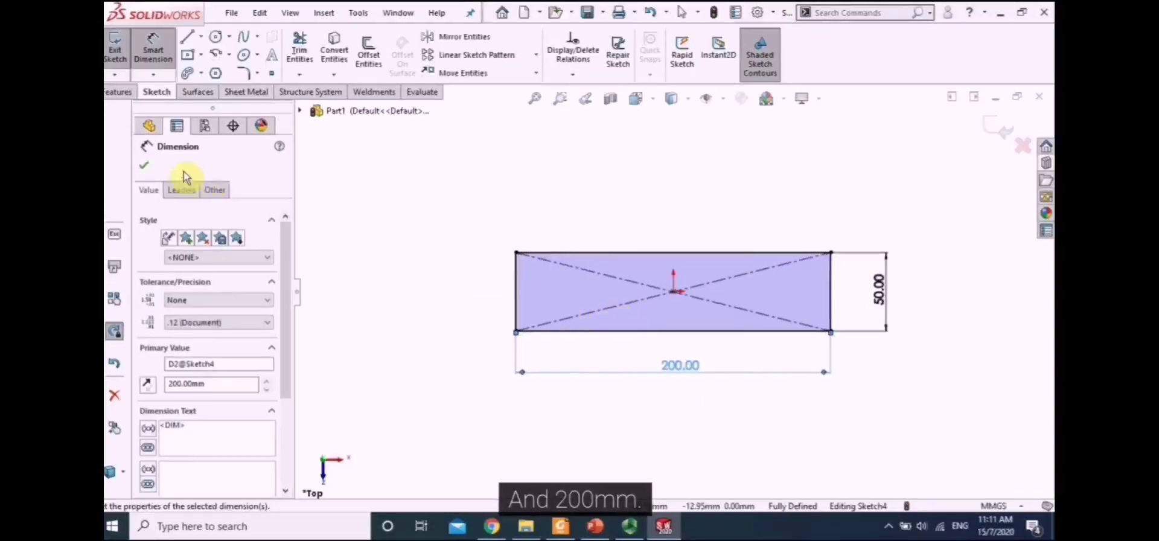
left_click(146, 168)
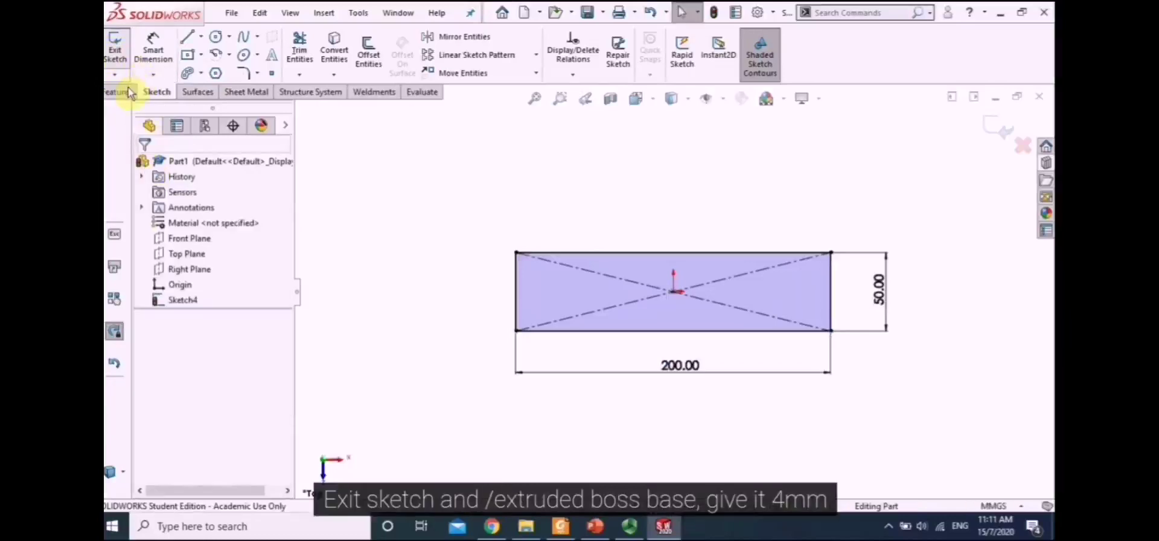
Extrude the rectangle as a blind boss 4 mm thick
left_click(128, 91)
left_click(126, 68)
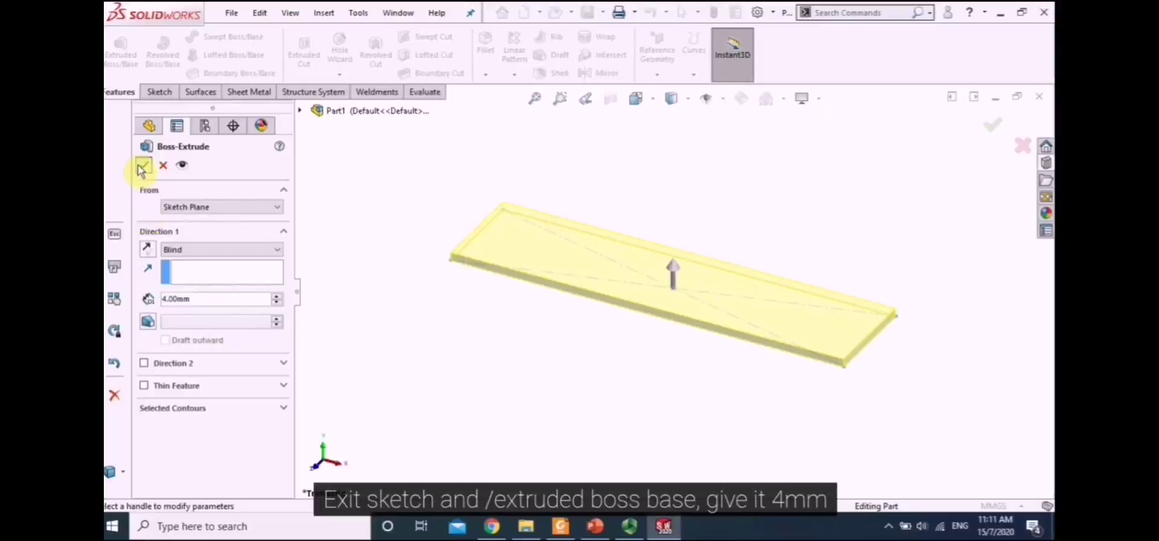
left_click(142, 167)
Start a sketch on the plate's top face and draw a vertical centerline about 105 mm long through the origin, past both long edges
left_click(549, 247)
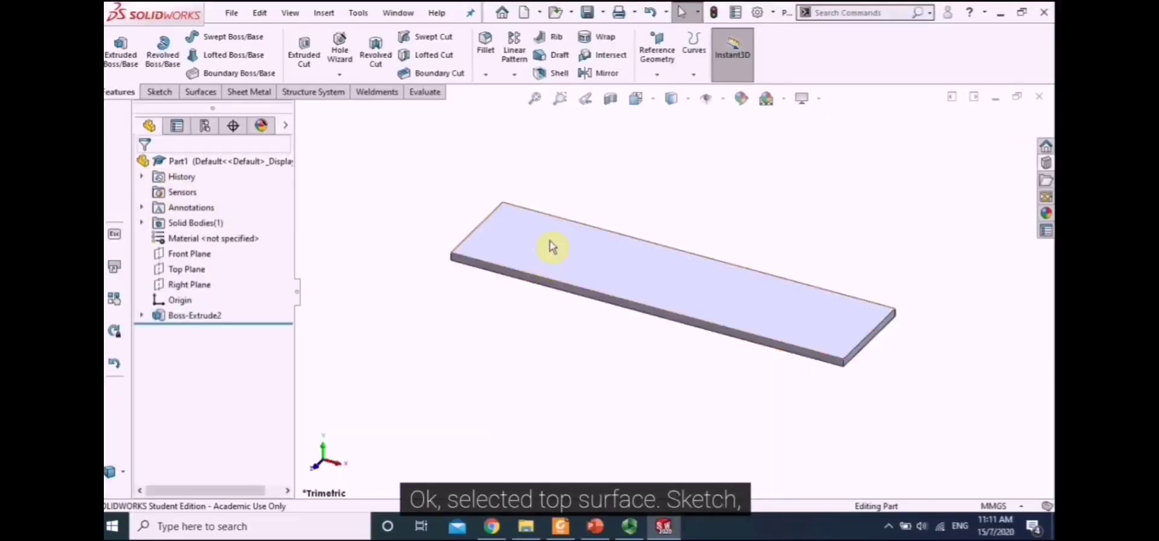
left_click(547, 252)
left_click(618, 203)
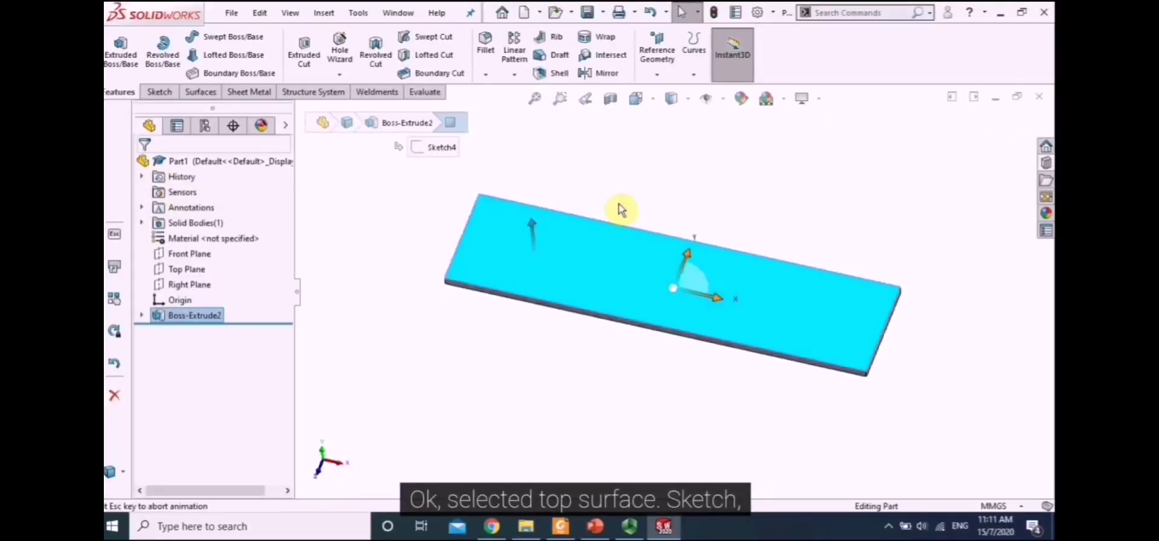
left_click(201, 36)
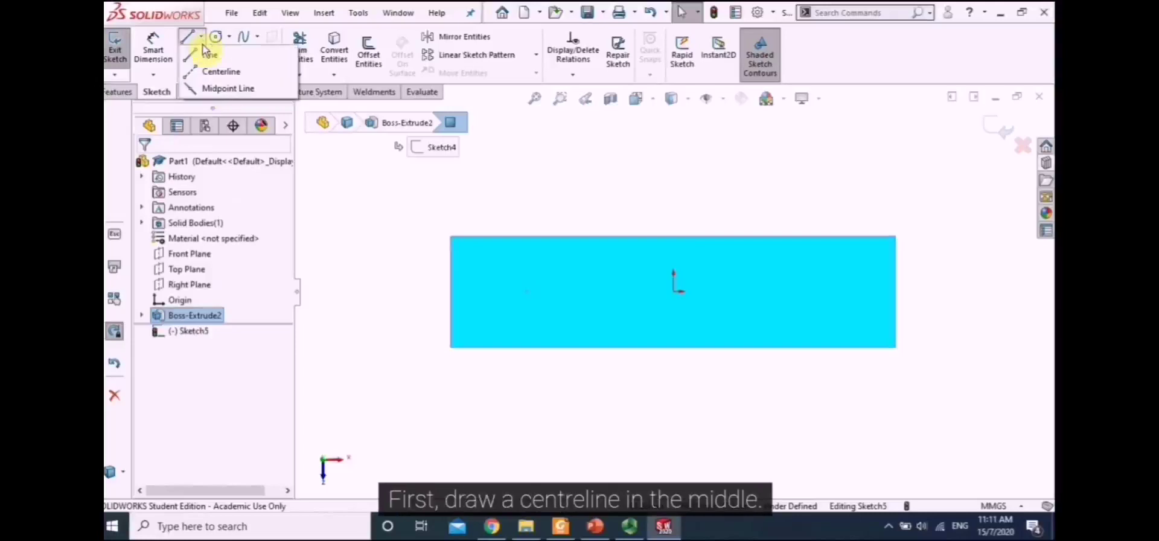
left_click(210, 68)
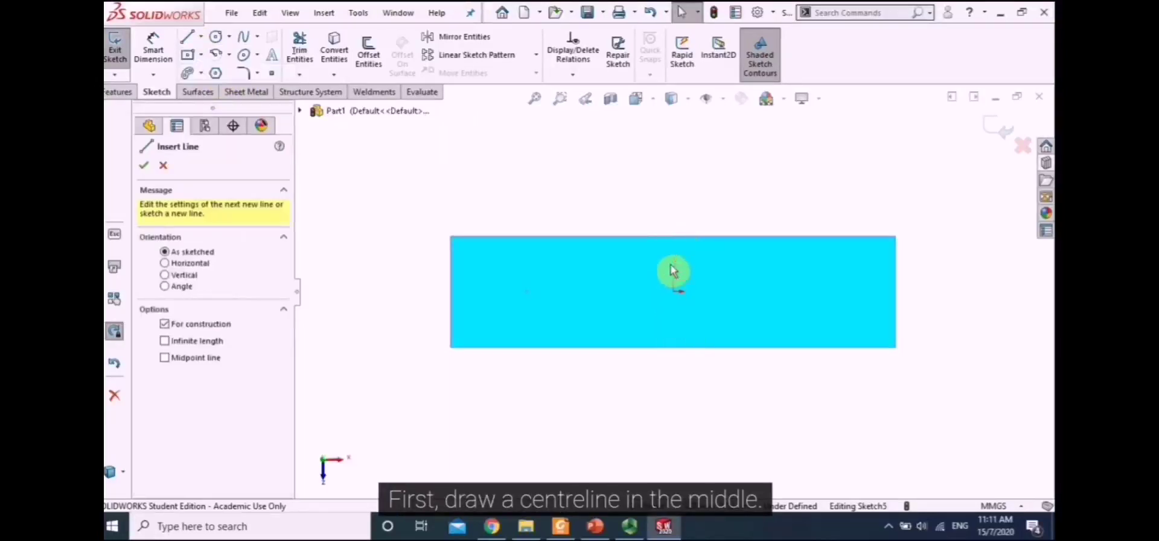
left_click(673, 179)
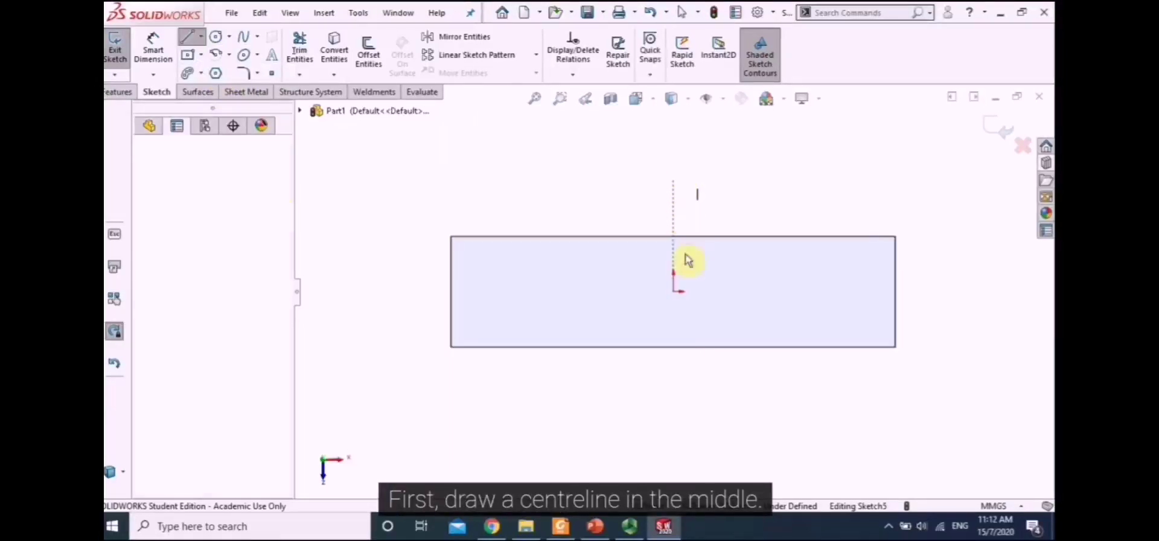
left_click(674, 413)
key("Escape")
key("Escape")
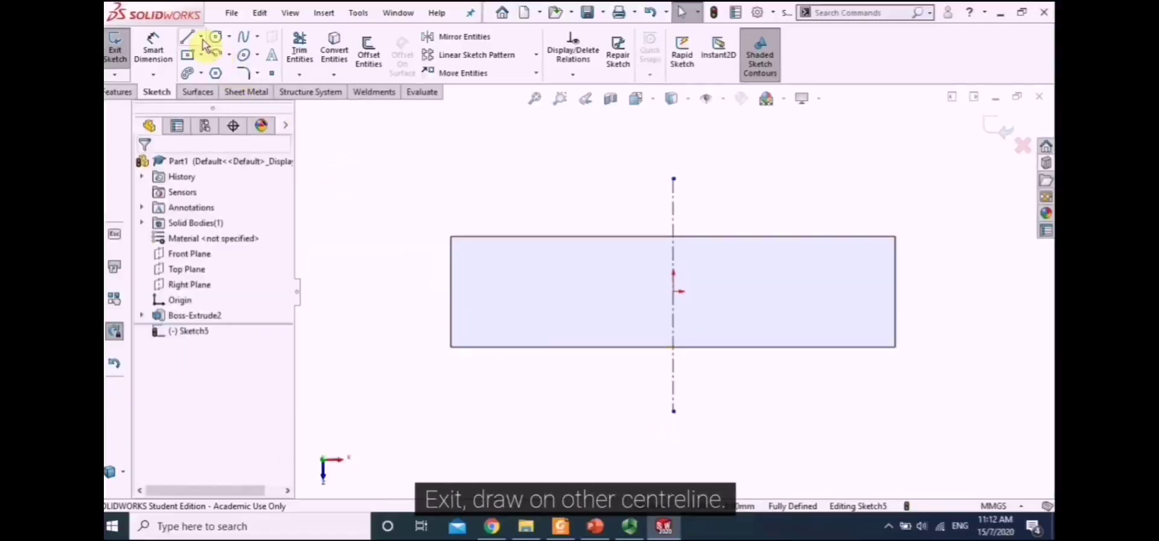
Draw a second vertical centerline about 105 mm long, about 75 mm to the left of the middle one
left_click(201, 36)
left_click(210, 69)
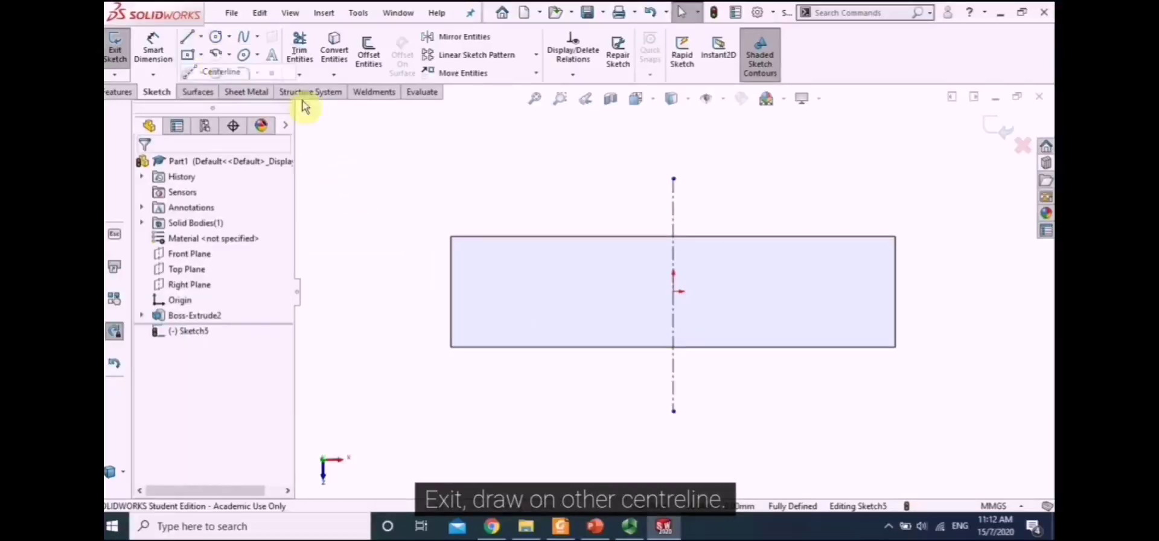
left_click(507, 180)
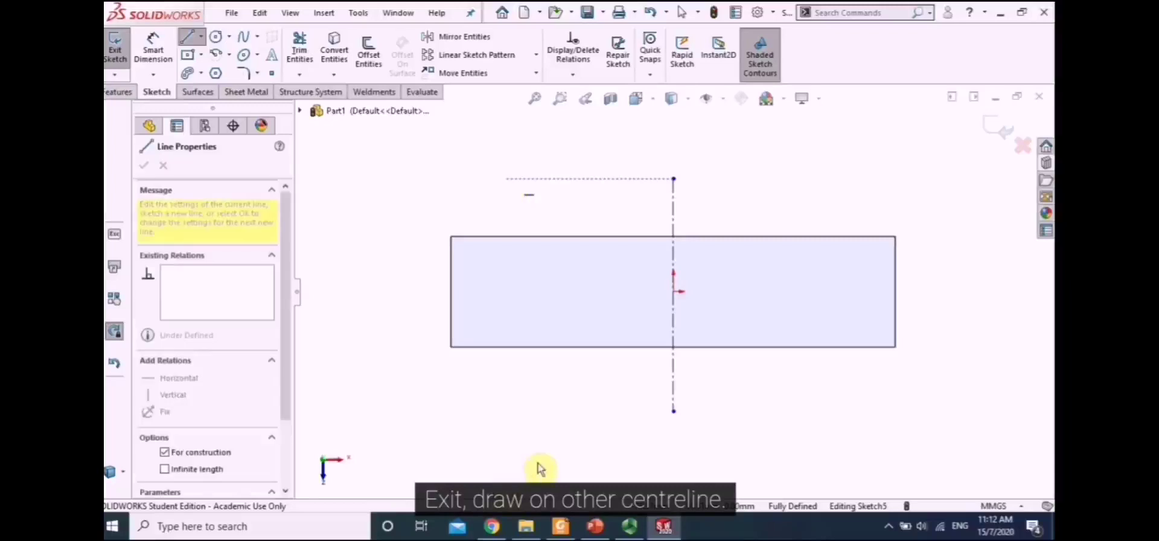
left_click(508, 411)
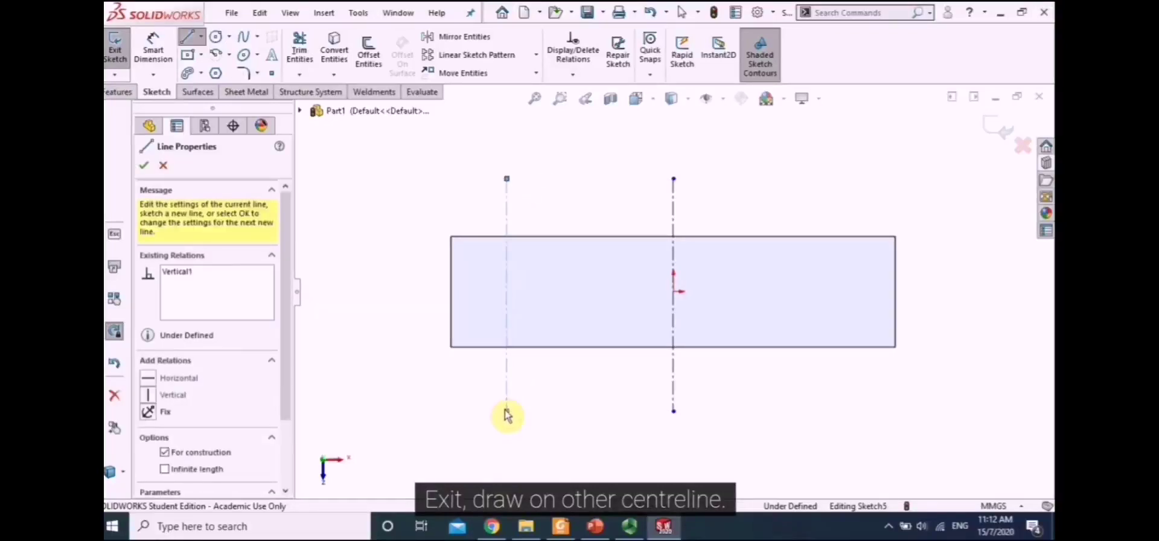
key("Escape")
key("Escape")
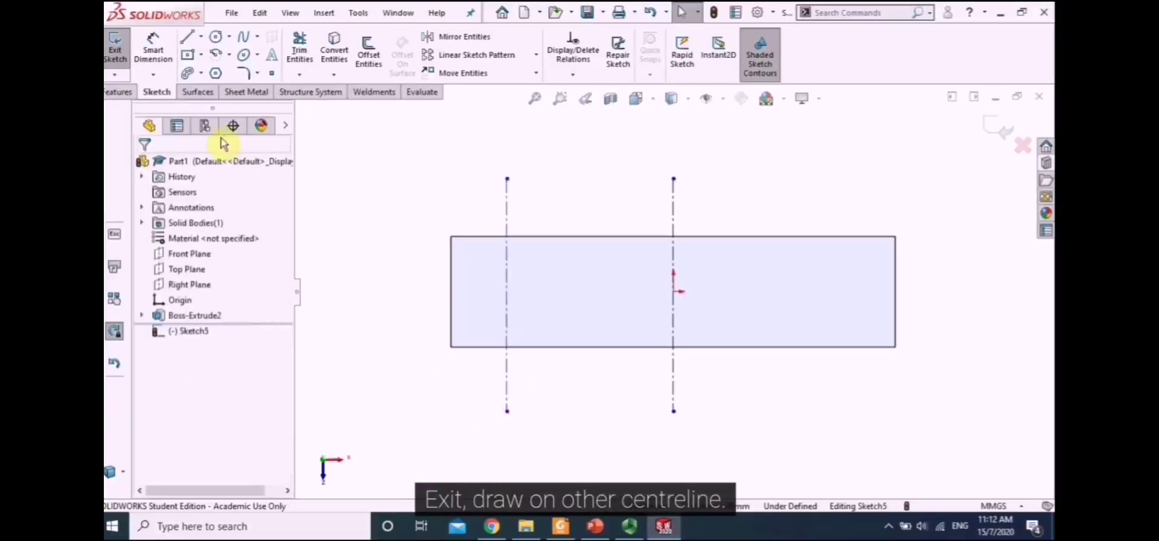
Dimension the distance between the two centerlines to 70 mm and exit the sketch
left_click(155, 60)
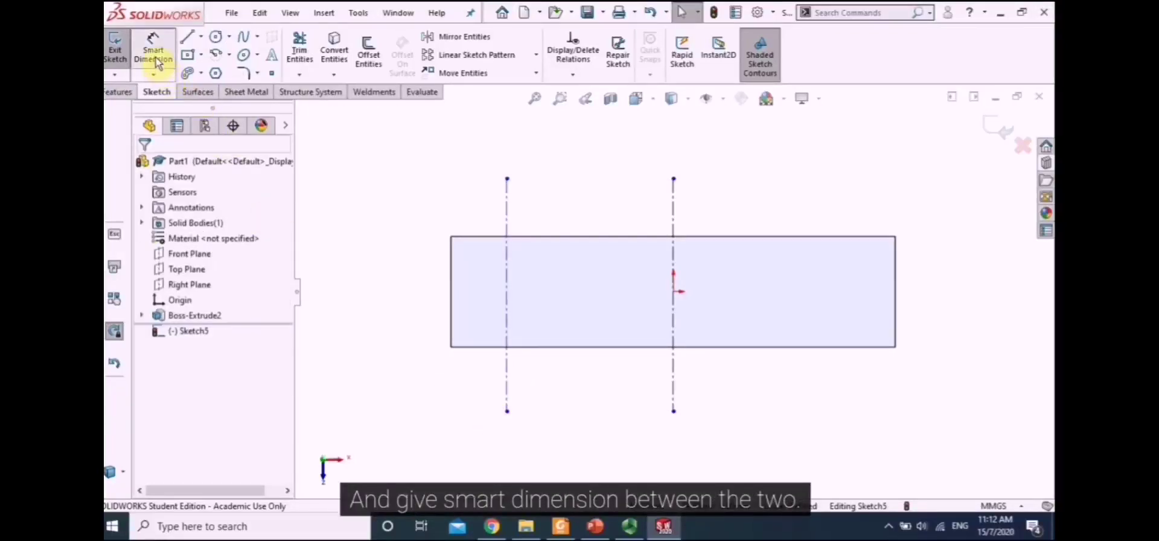
left_click(675, 293)
left_click(507, 291)
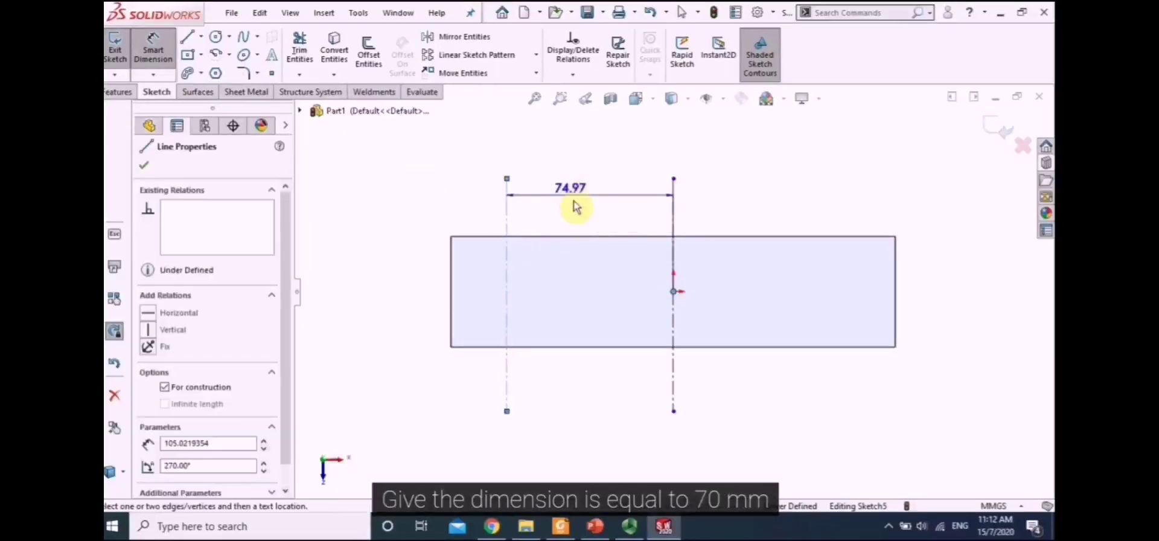
left_click(577, 209)
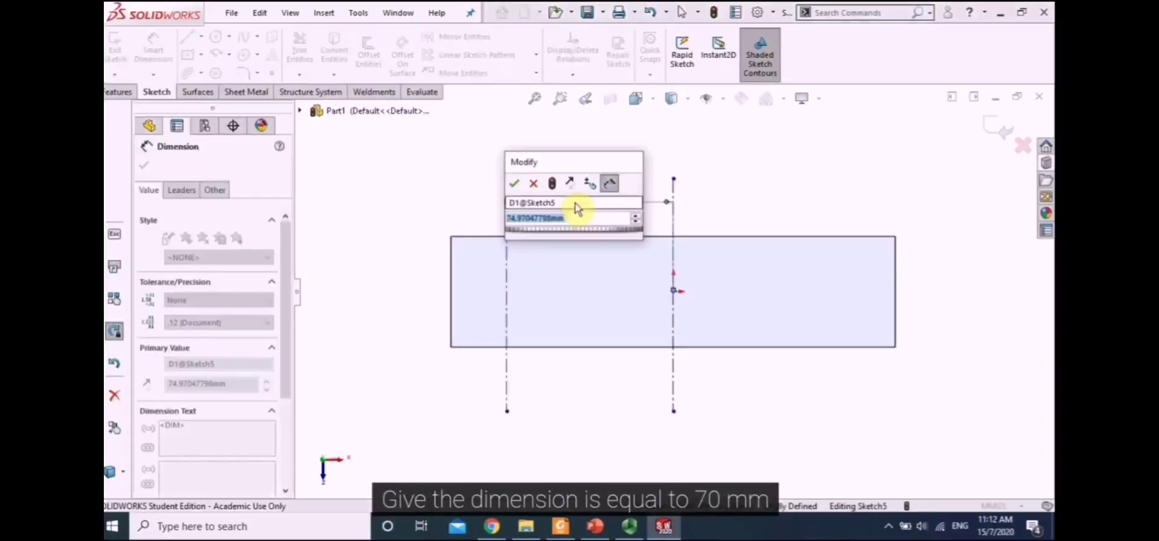
type("70")
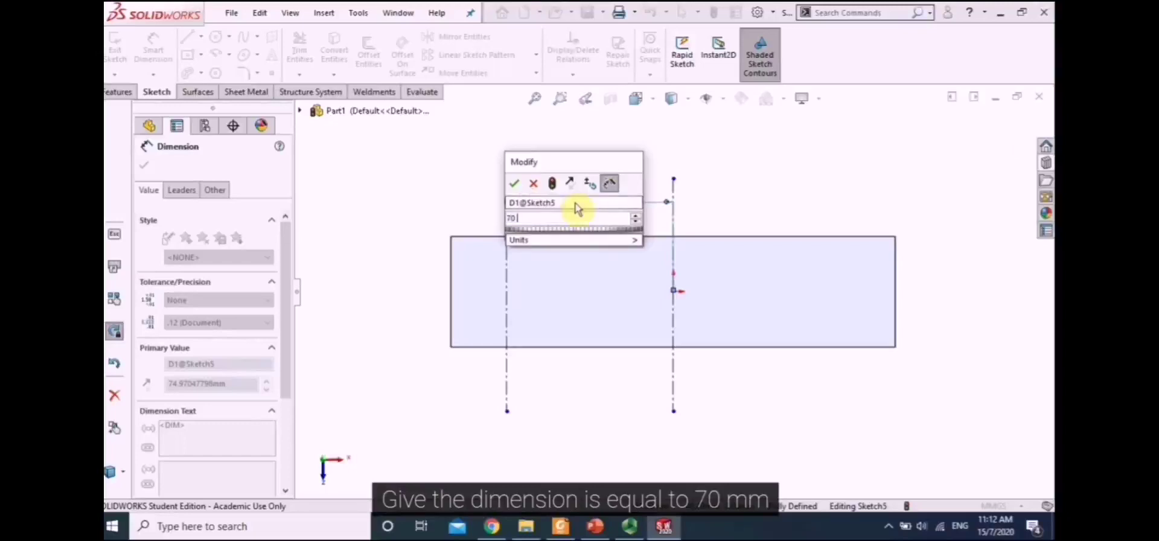
type(" mm")
left_click(513, 184)
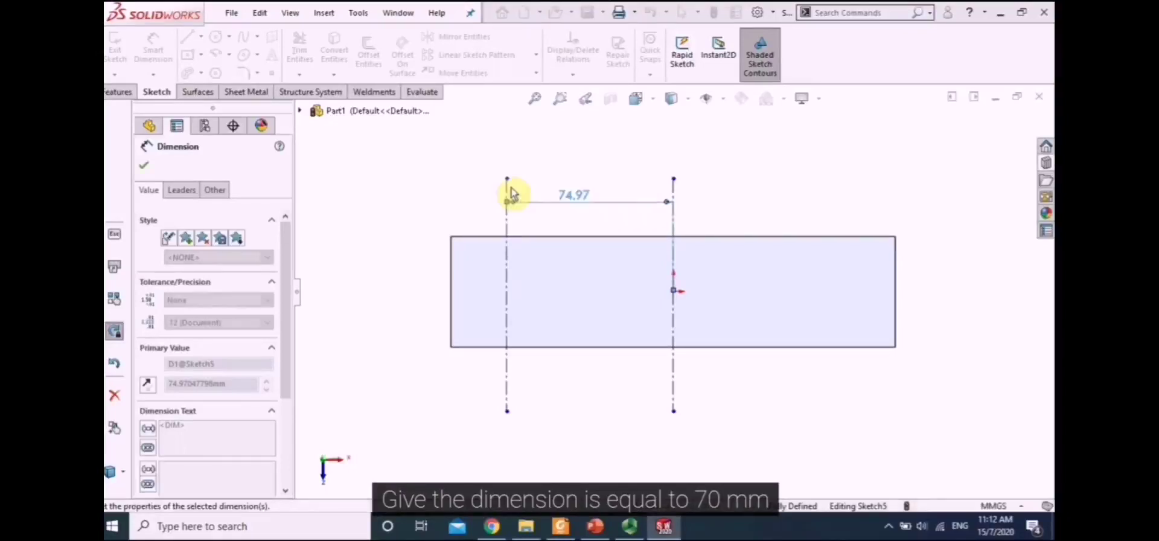
left_click(144, 164)
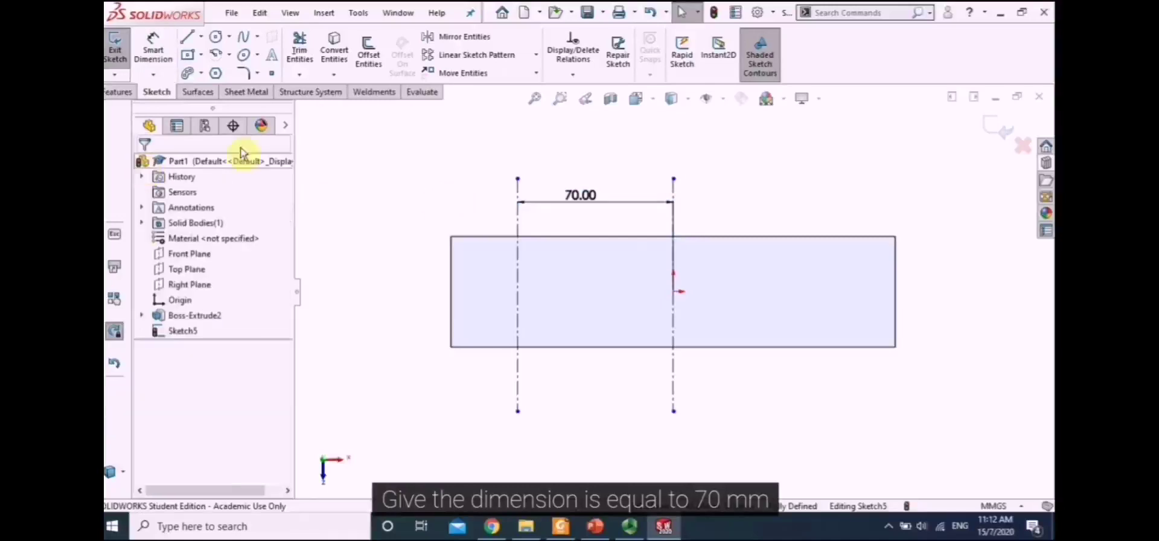
left_click(999, 129)
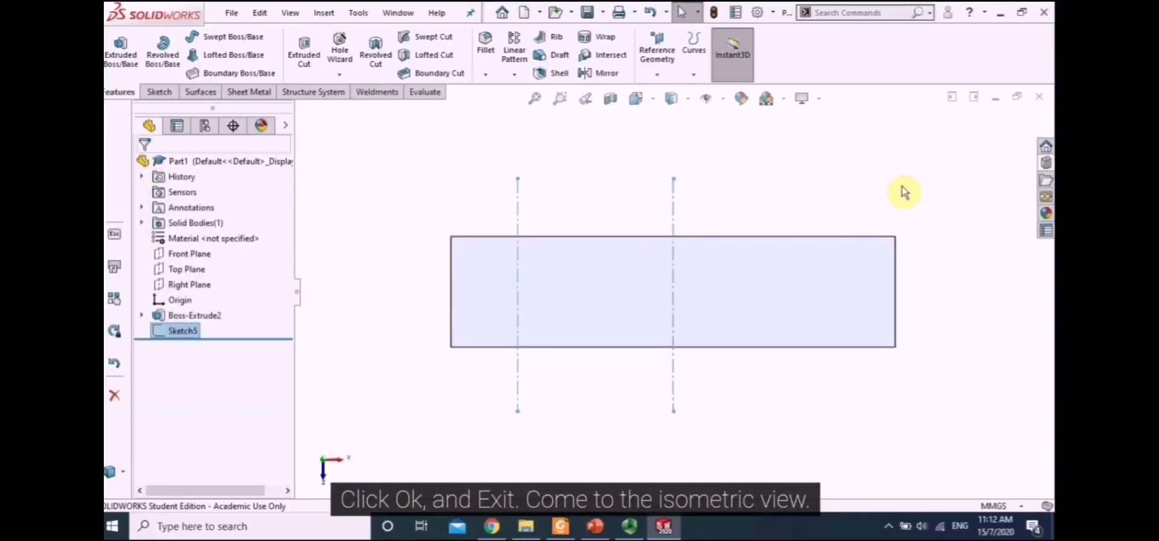
Create a reference plane parallel to the Right Plane and coincident with the off-center centerline on the plate's top face
key("space")
left_click(1015, 192)
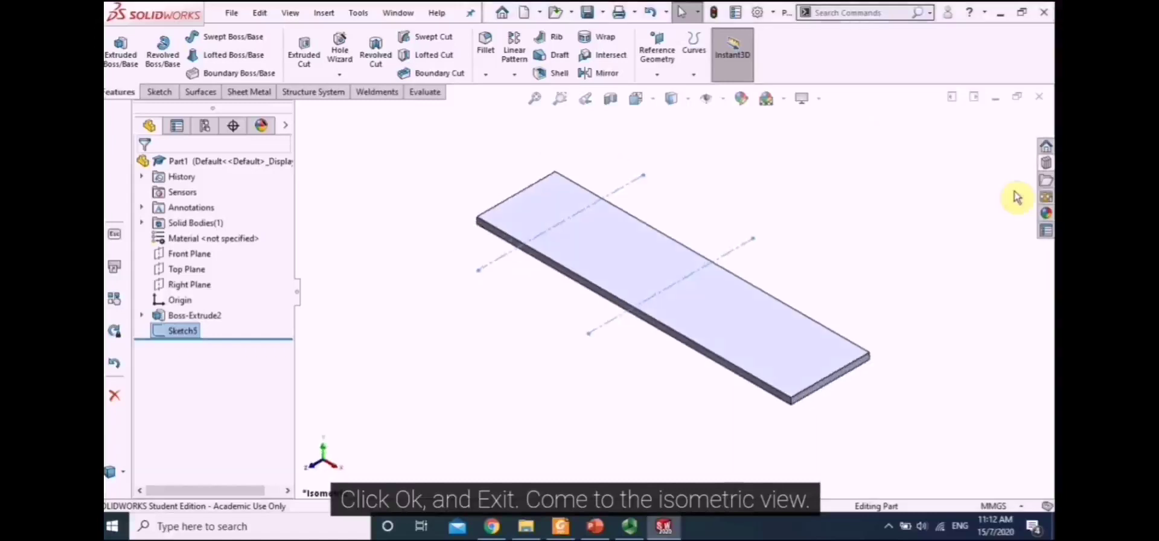
left_click(189, 286)
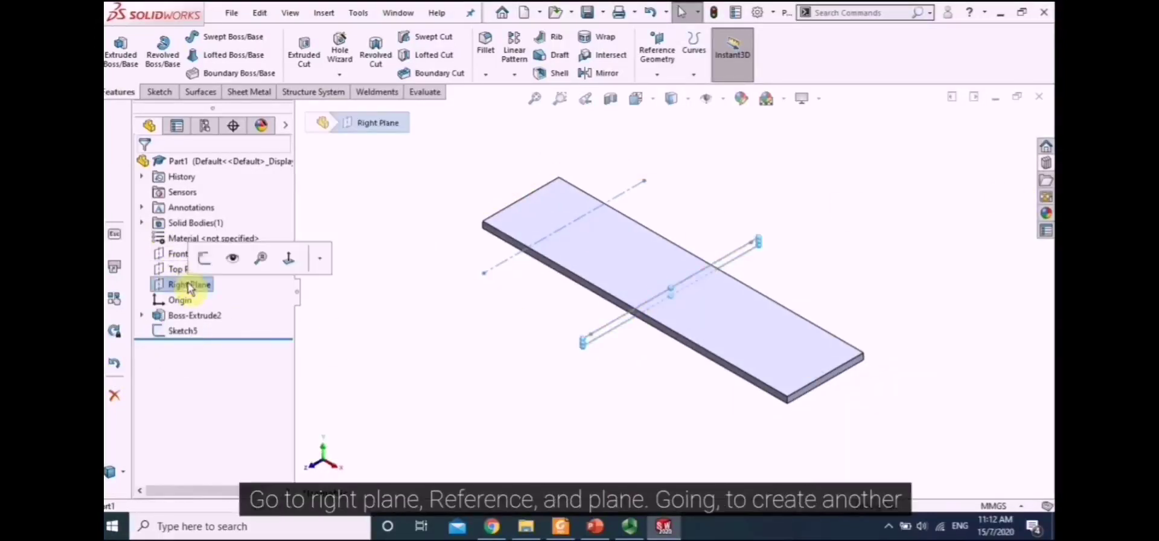
left_click(657, 74)
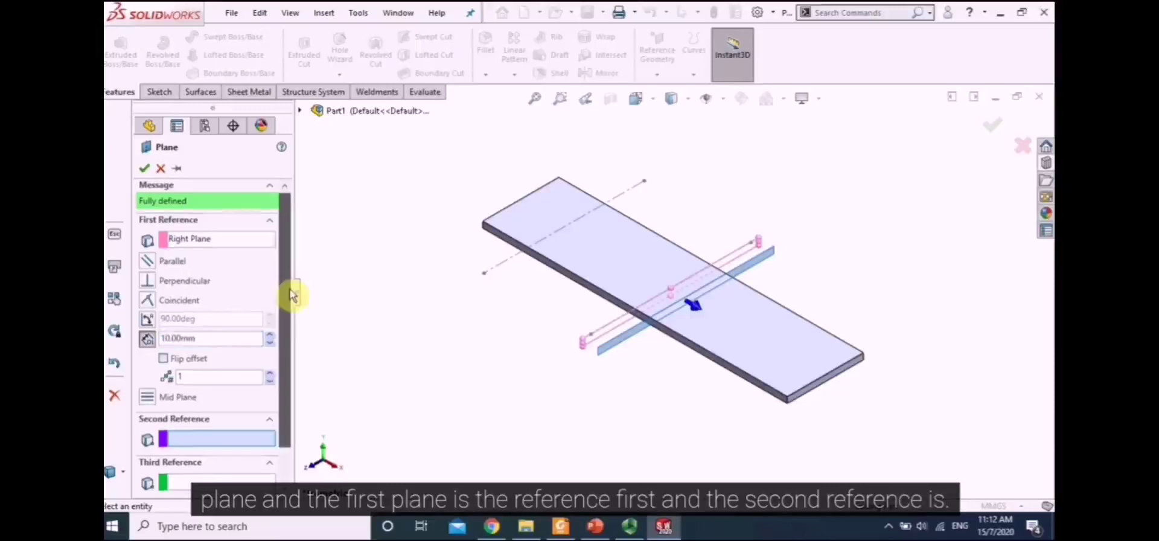
scroll(272, 326, "down", 1)
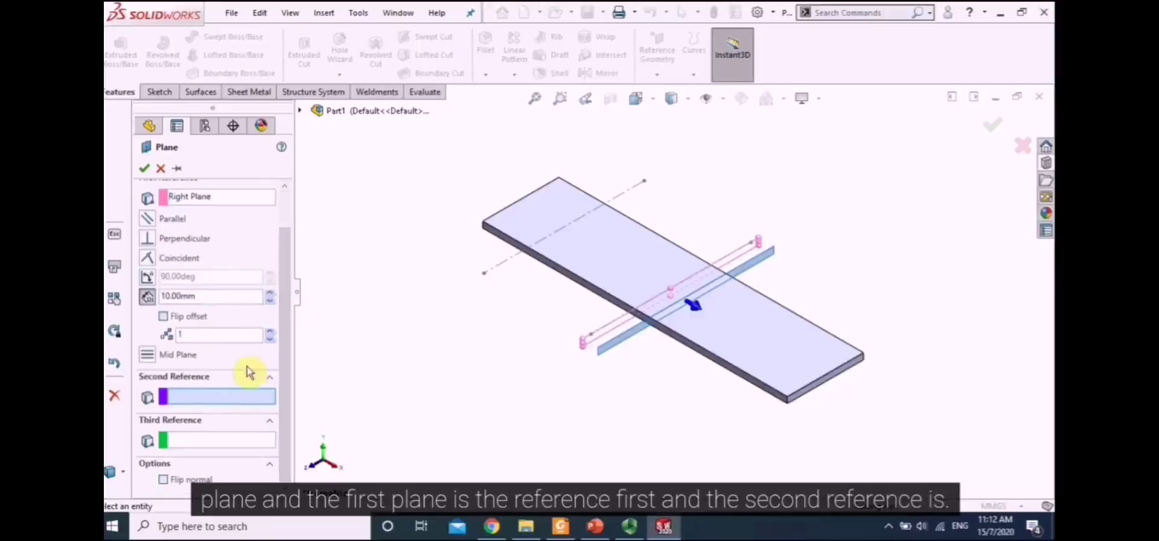
left_click(506, 262)
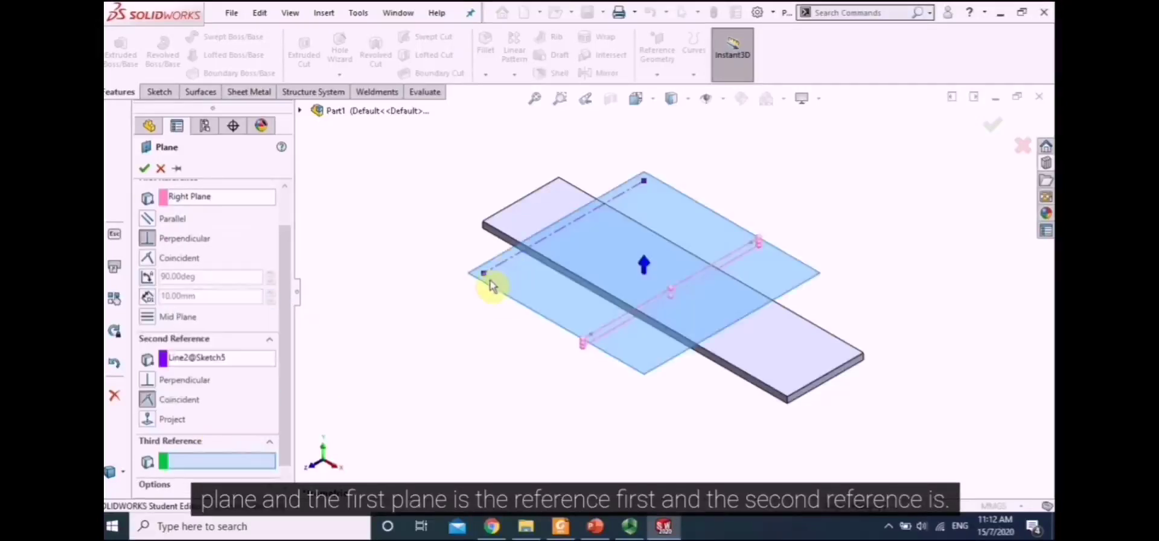
left_click(148, 218)
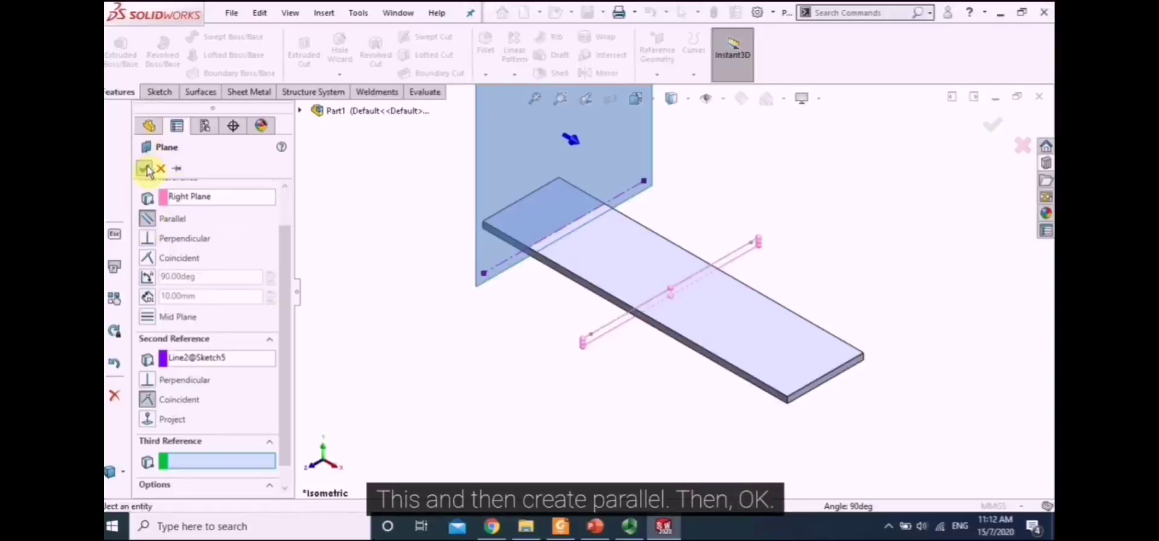
left_click(144, 169)
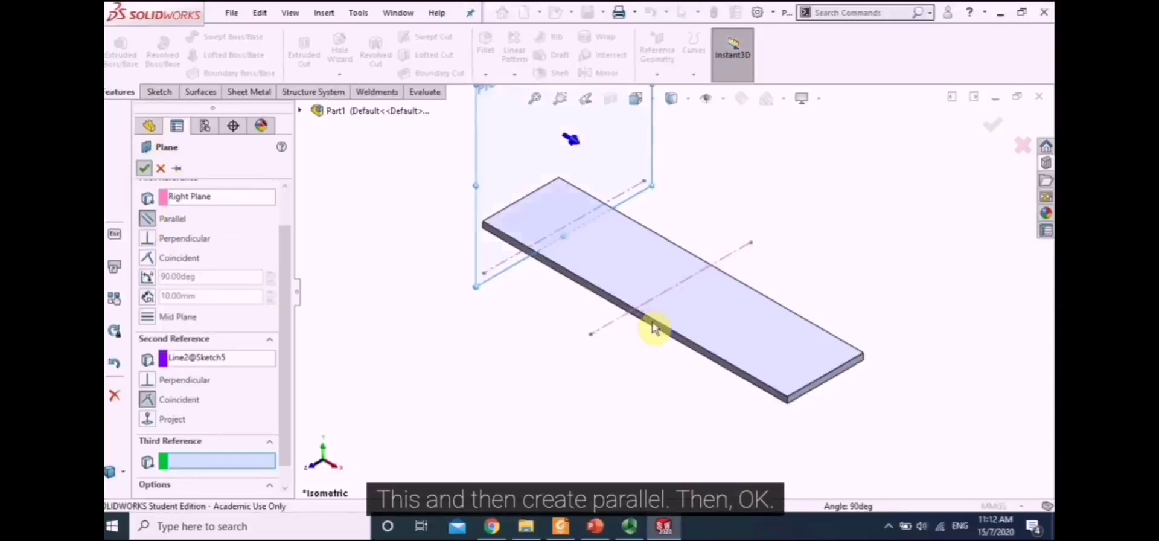
Start a sketch on the new plane and draw a circle about 13 mm in diameter, centered about 50 mm directly above the origin
right_click(537, 147)
left_click(573, 118)
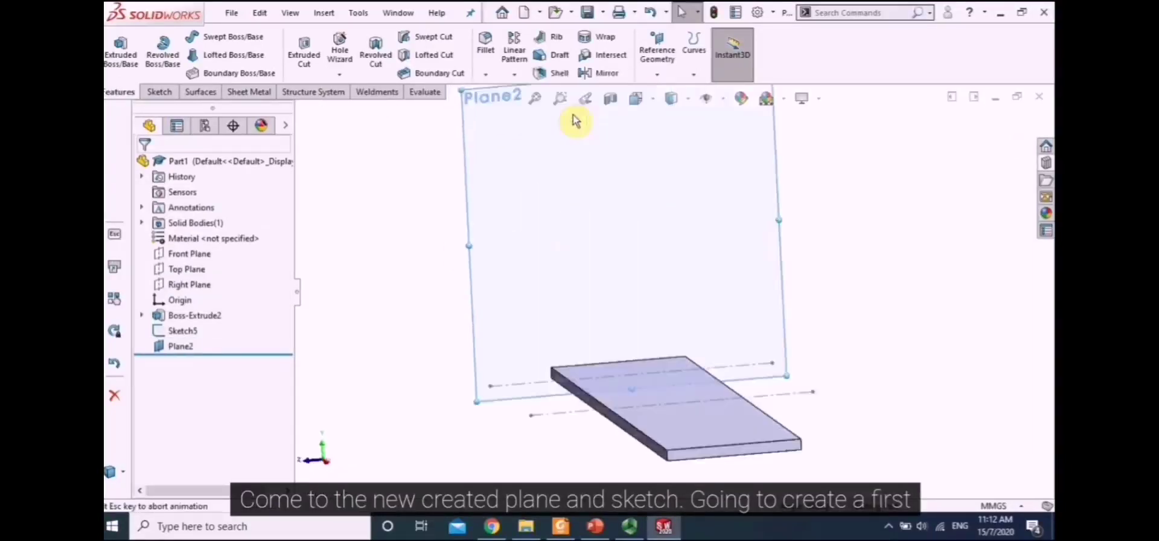
left_click(229, 37)
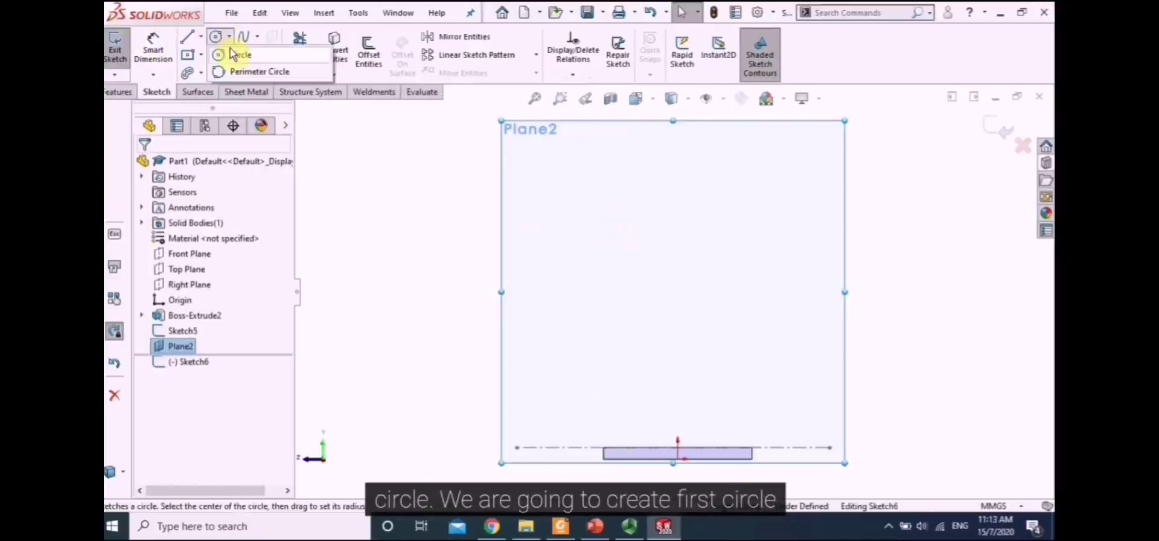
left_click(236, 55)
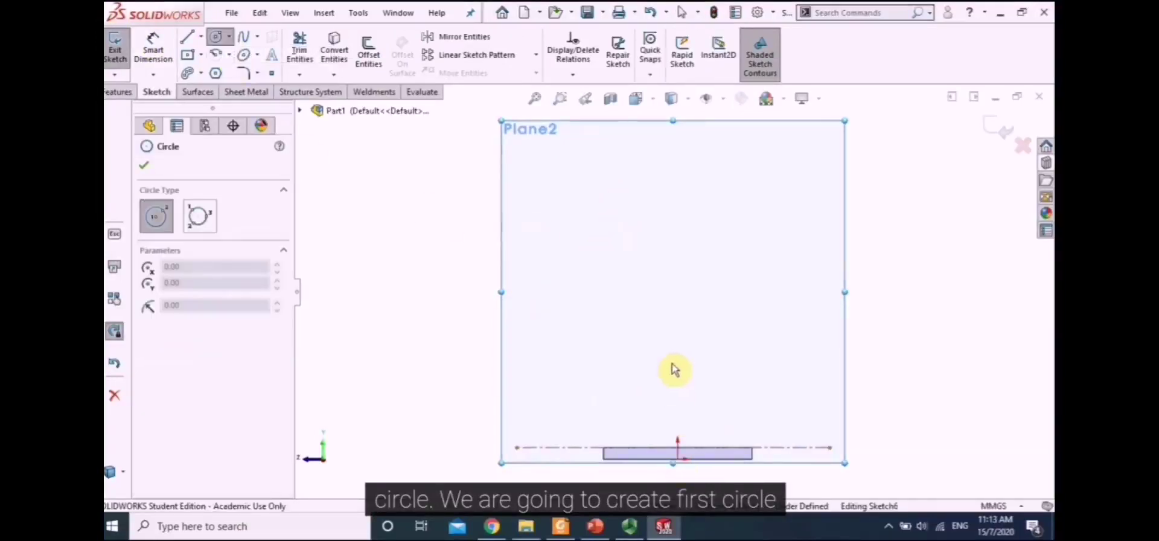
left_click(677, 313)
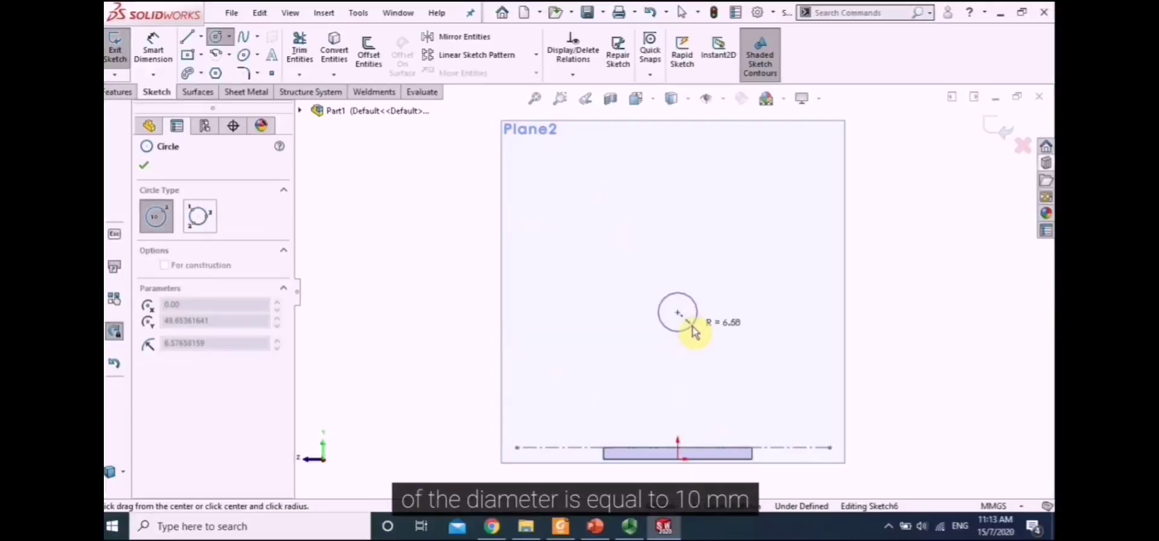
left_click(693, 331)
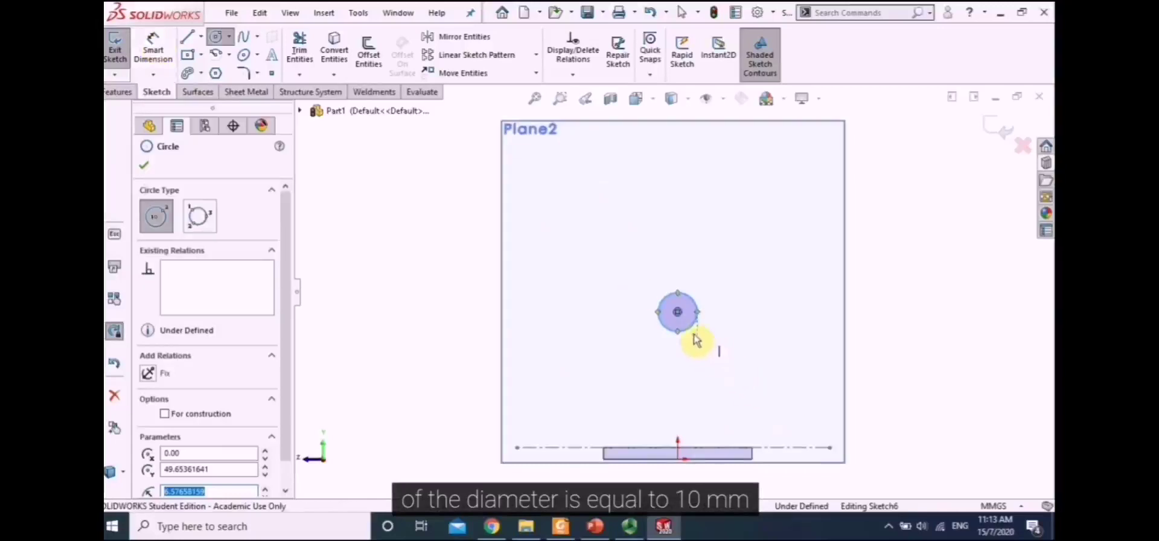
left_click(677, 312)
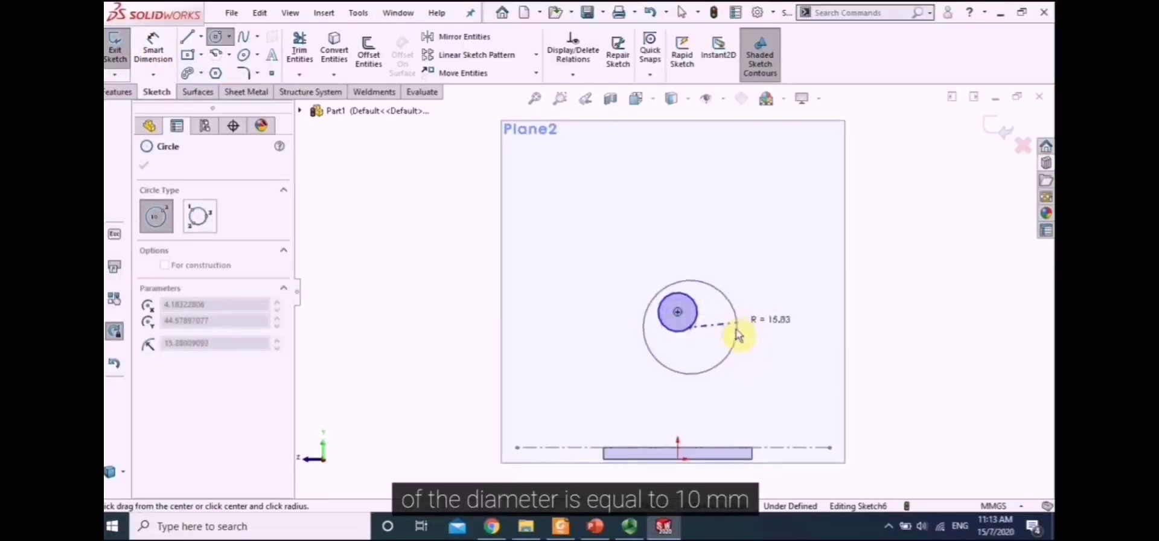
key("Escape")
Dimension the circle's diameter to 10 mm
left_click(152, 48)
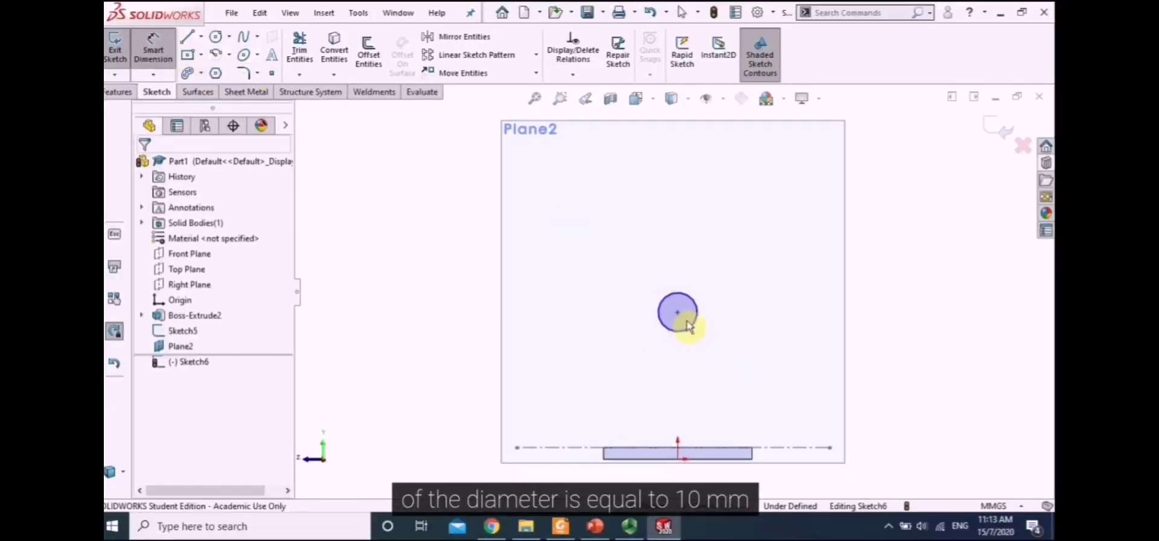
left_click(701, 317)
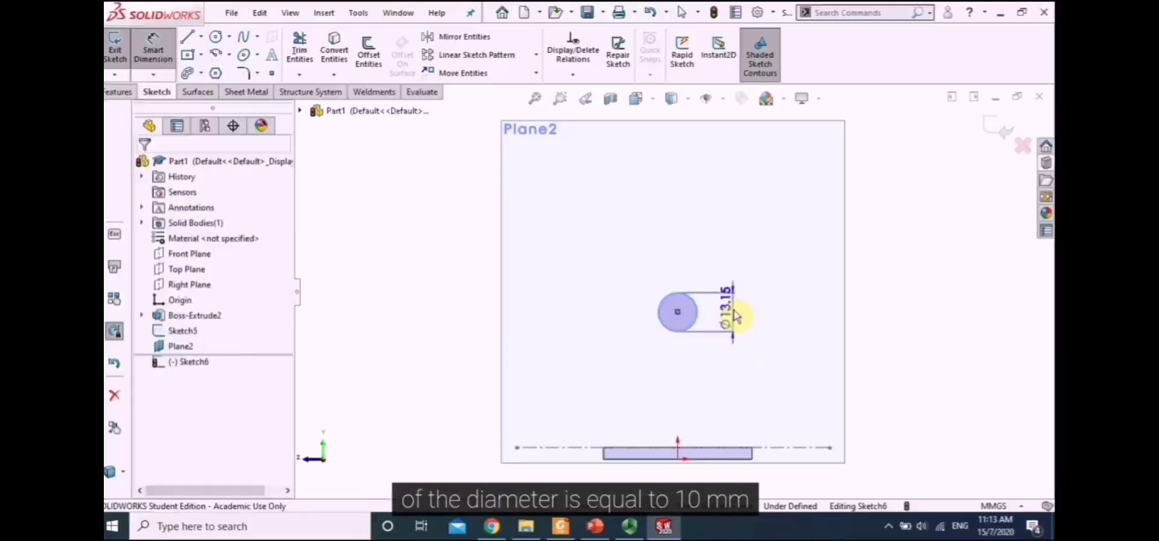
left_click(740, 314)
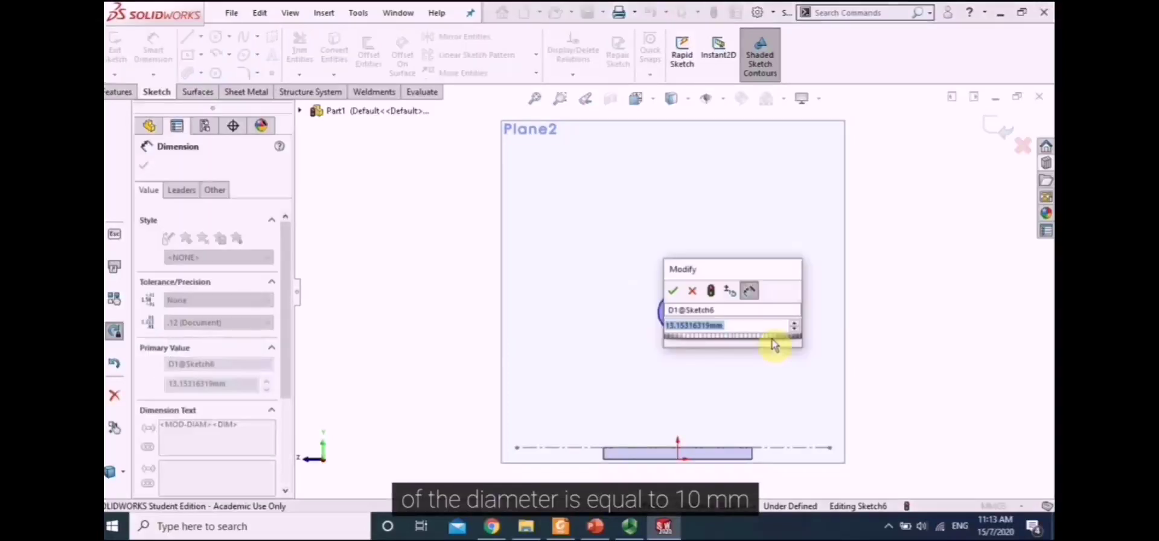
type("10 mm")
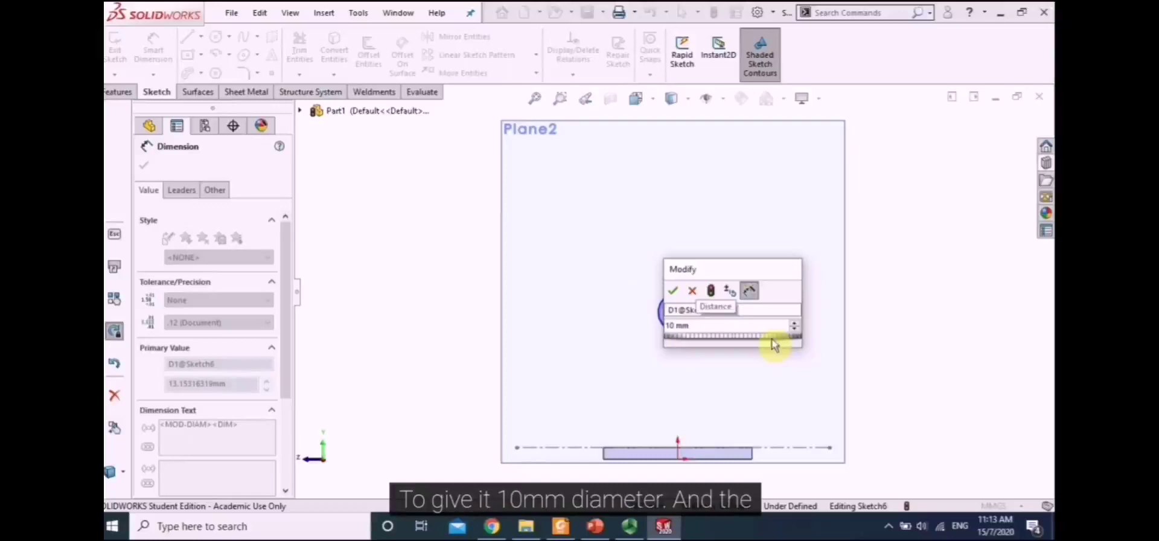
left_click(673, 290)
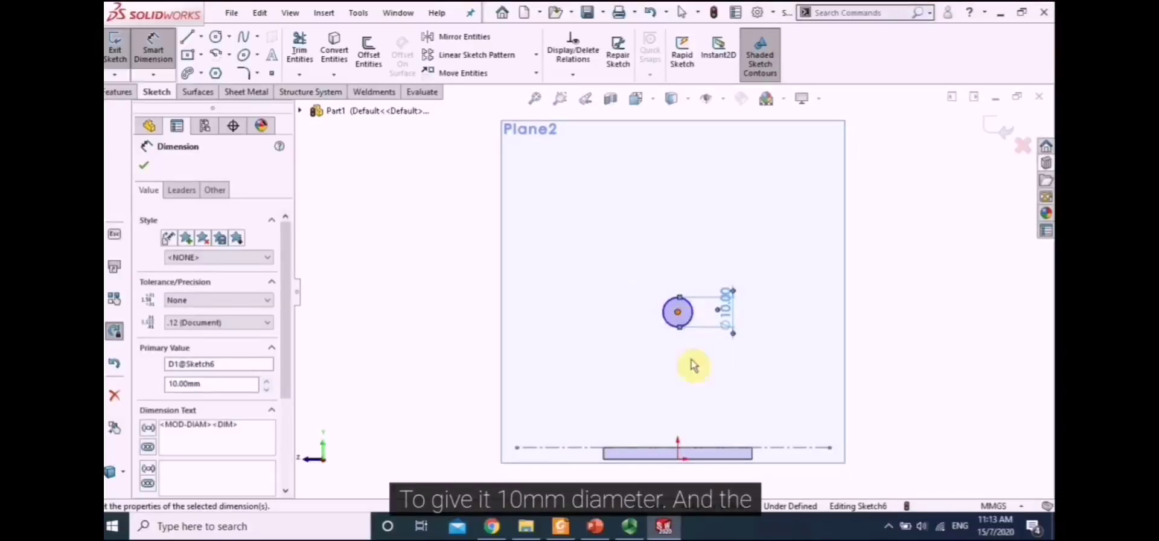
Dimension the vertical distance from the origin at the plate's base to the circle's center as 35 mm
left_click(677, 460)
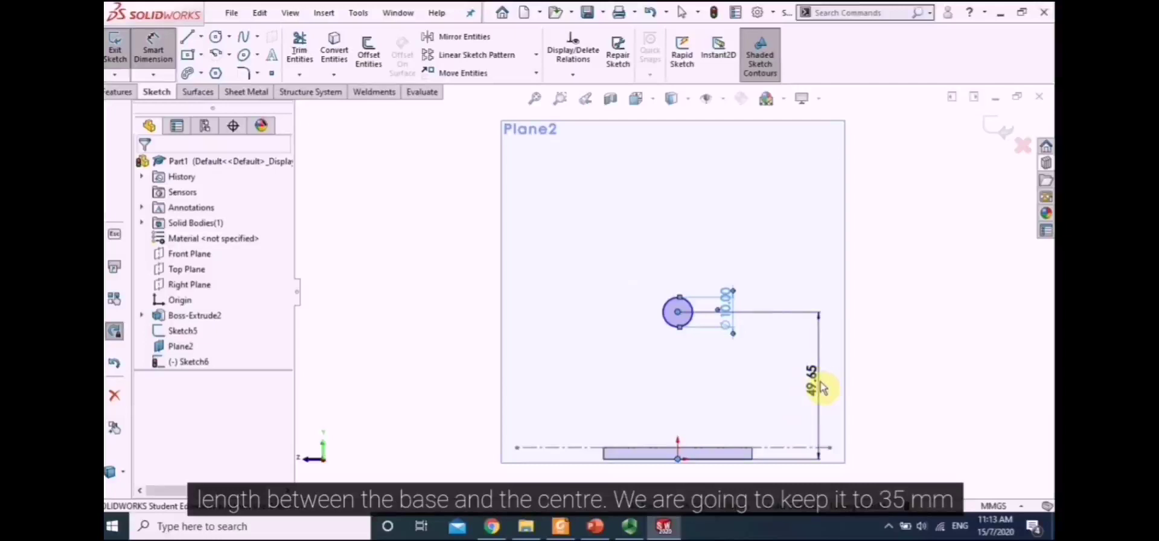
left_click(822, 387)
type("35 mm")
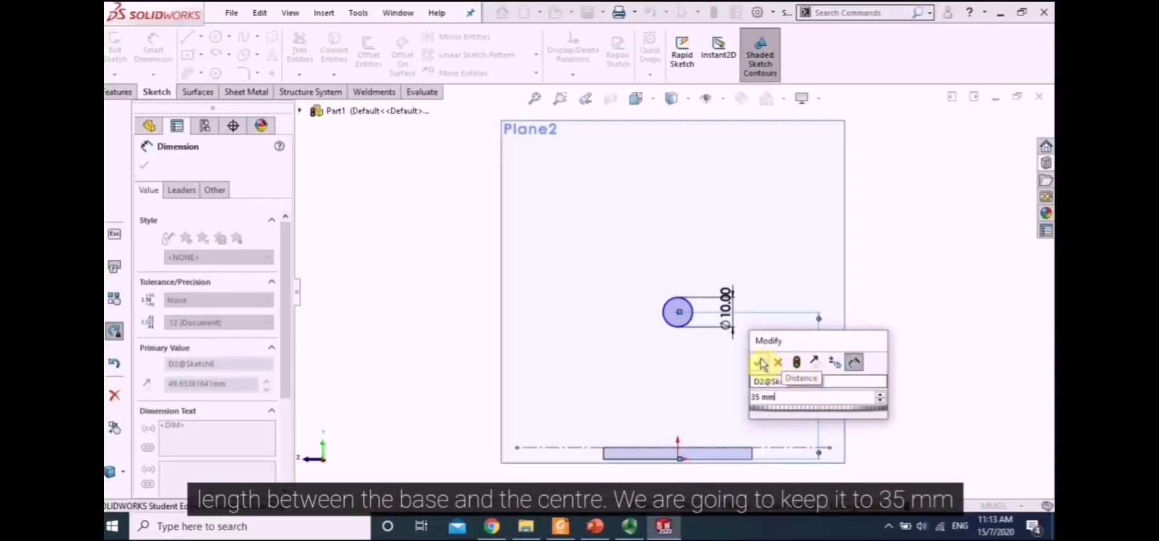
left_click(761, 362)
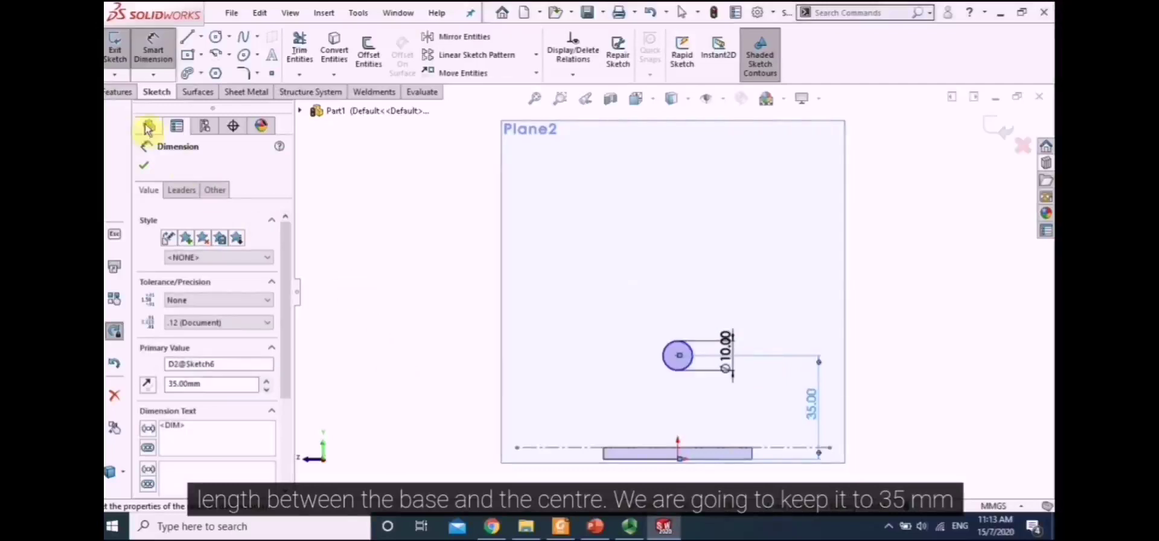
Draw a slanted line about 33 mm long from the circle's left quadrant outward and down to the plate's top edge
left_click(201, 37)
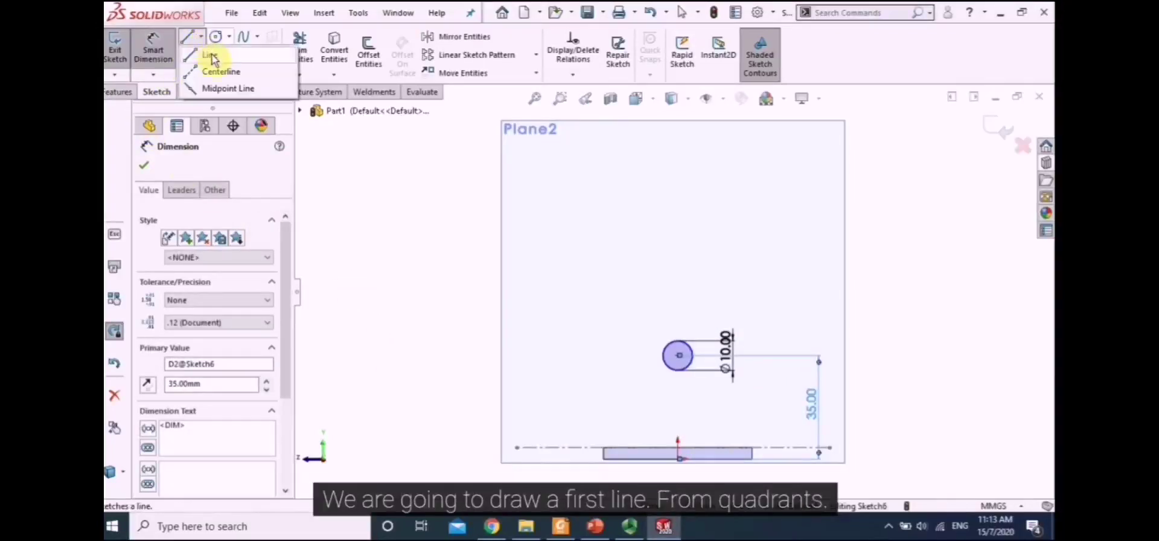
left_click(210, 57)
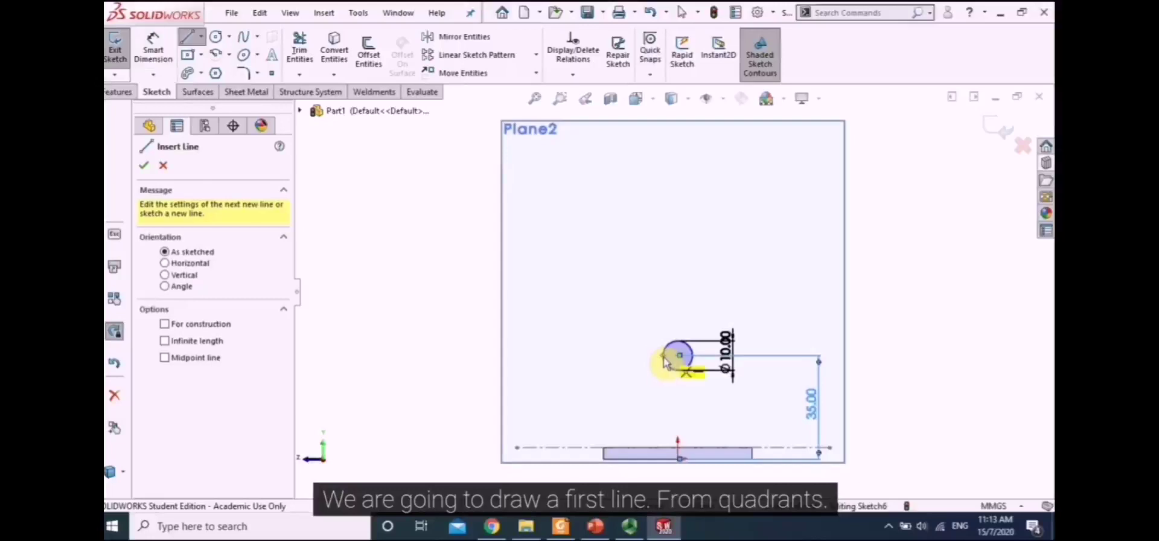
left_click_drag(664, 358, 634, 451)
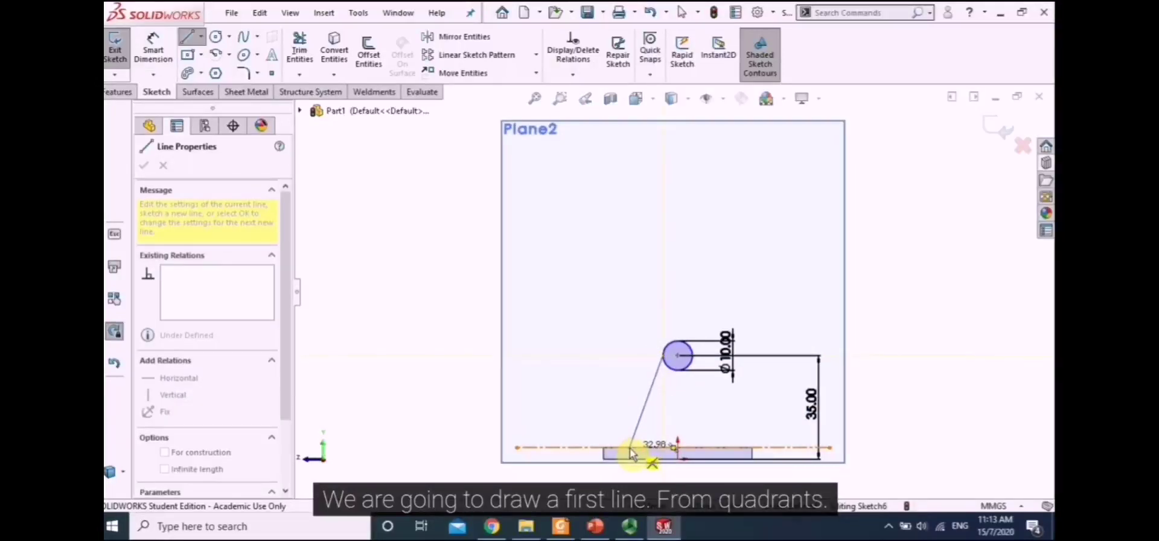
left_click(630, 450)
scroll(686, 445, "up", 3)
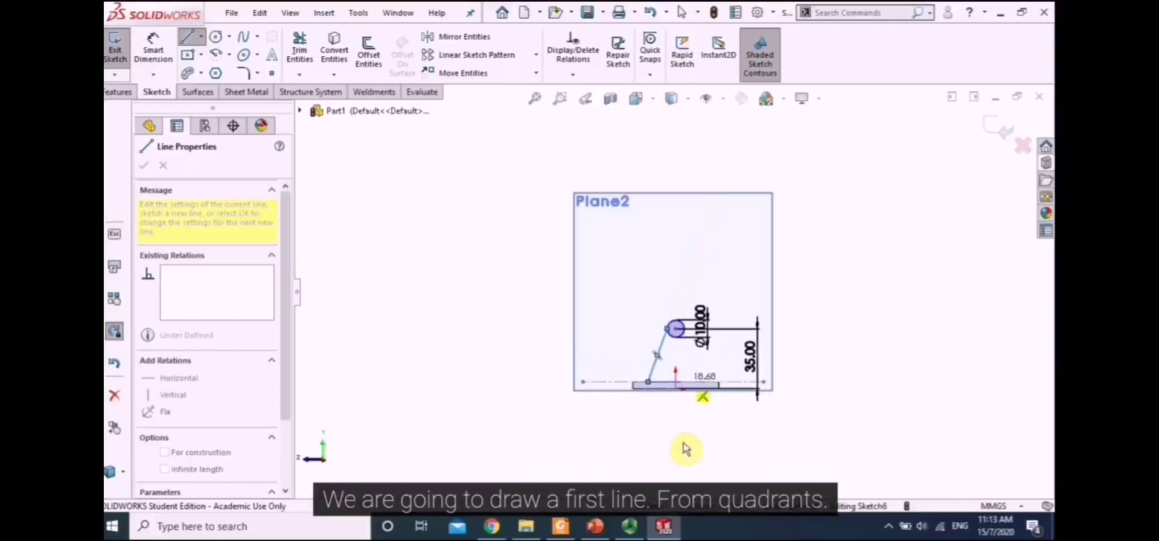
scroll(719, 386, "up", 2)
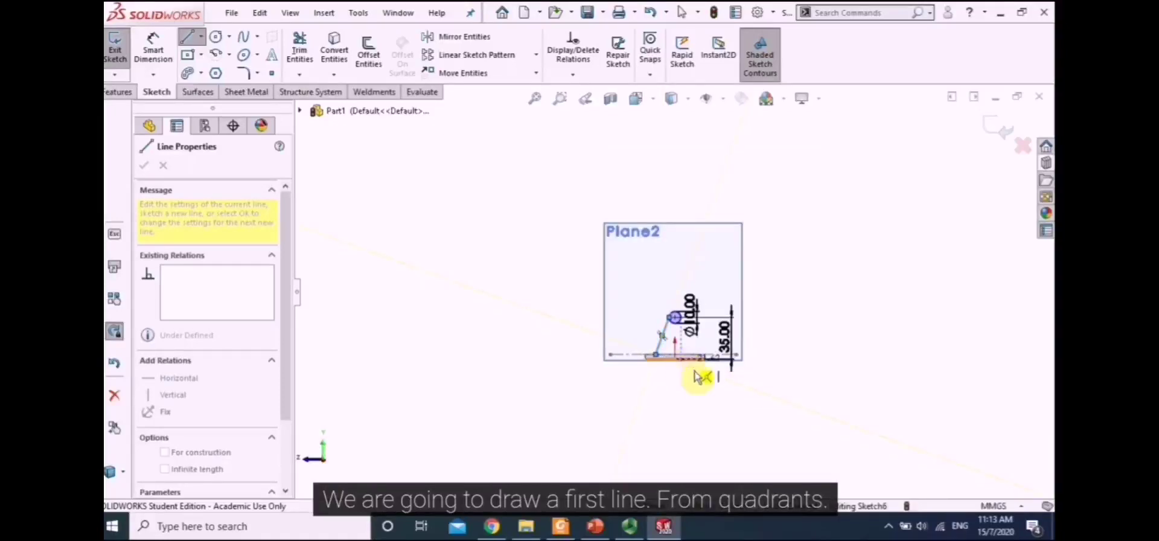
key("Escape")
scroll(688, 338, "down", 4)
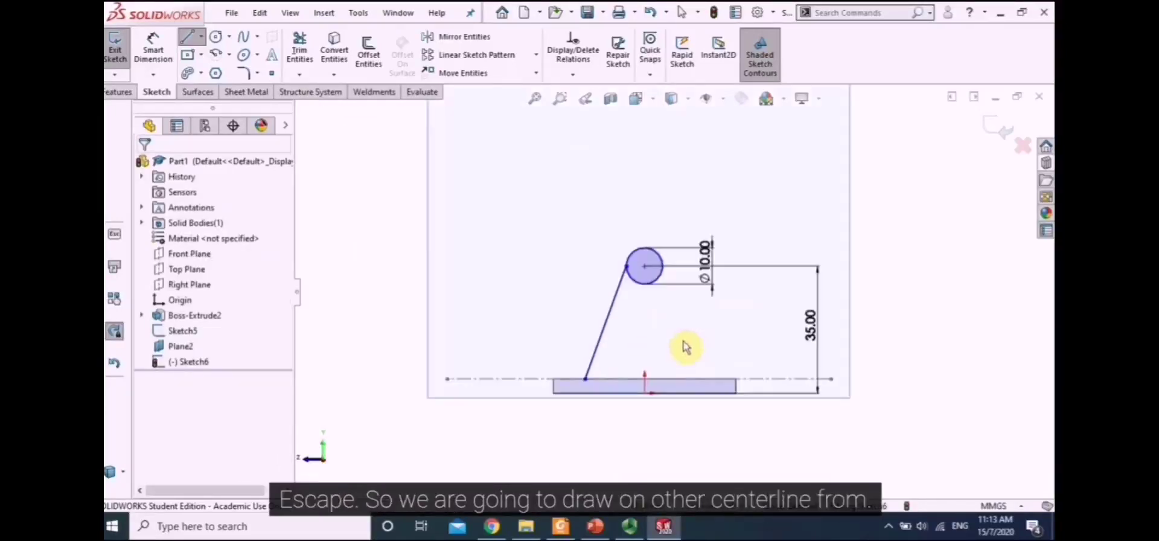
Draw a vertical centerline from the circle's center down to the origin
left_click(201, 37)
left_click(218, 71)
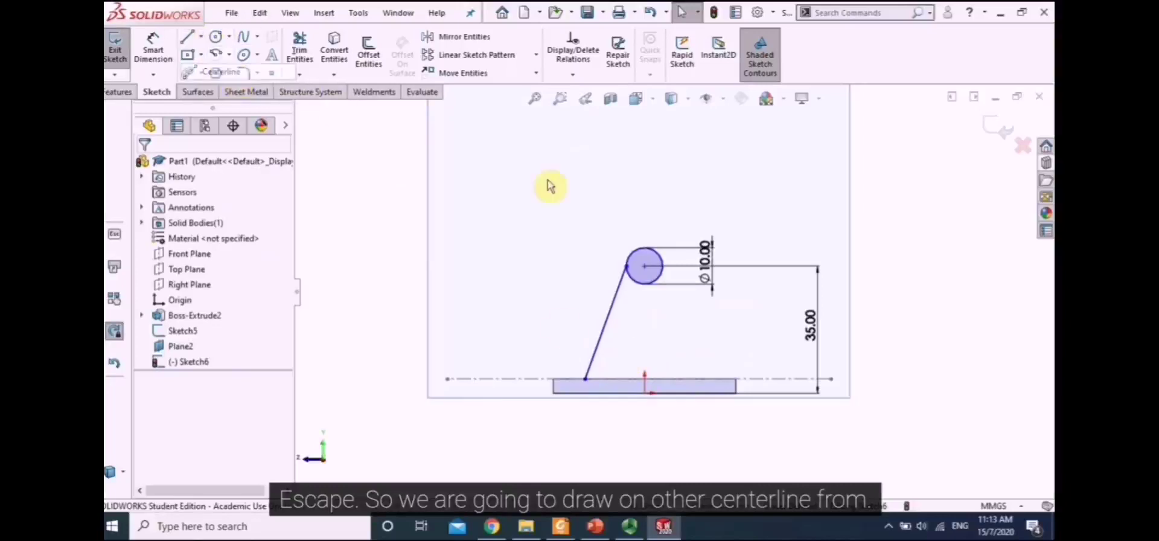
left_click(645, 266)
left_click(645, 379)
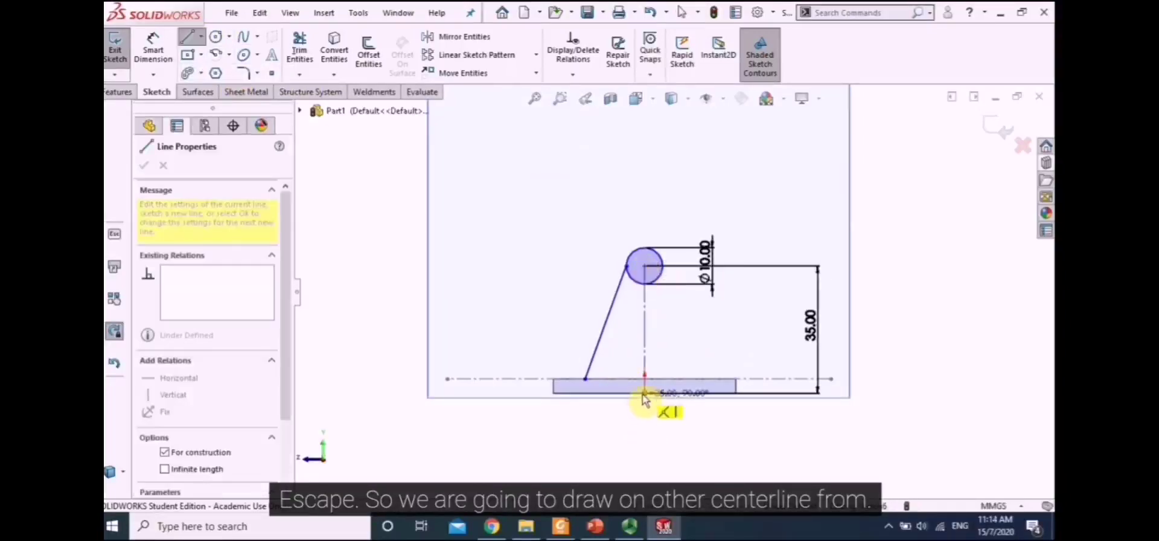
key("Escape")
key("Escape")
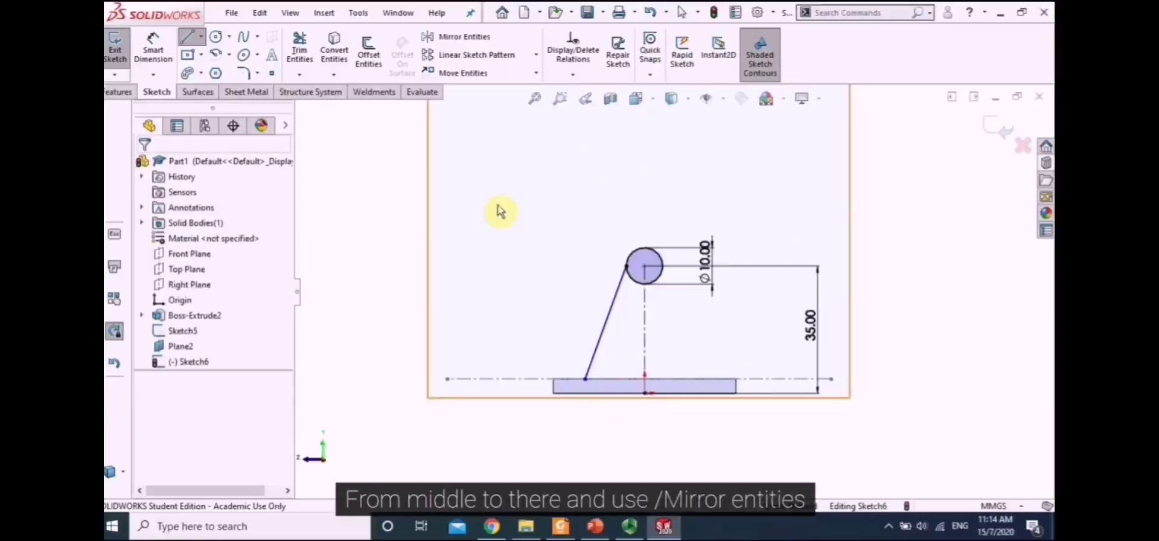
left_click(465, 38)
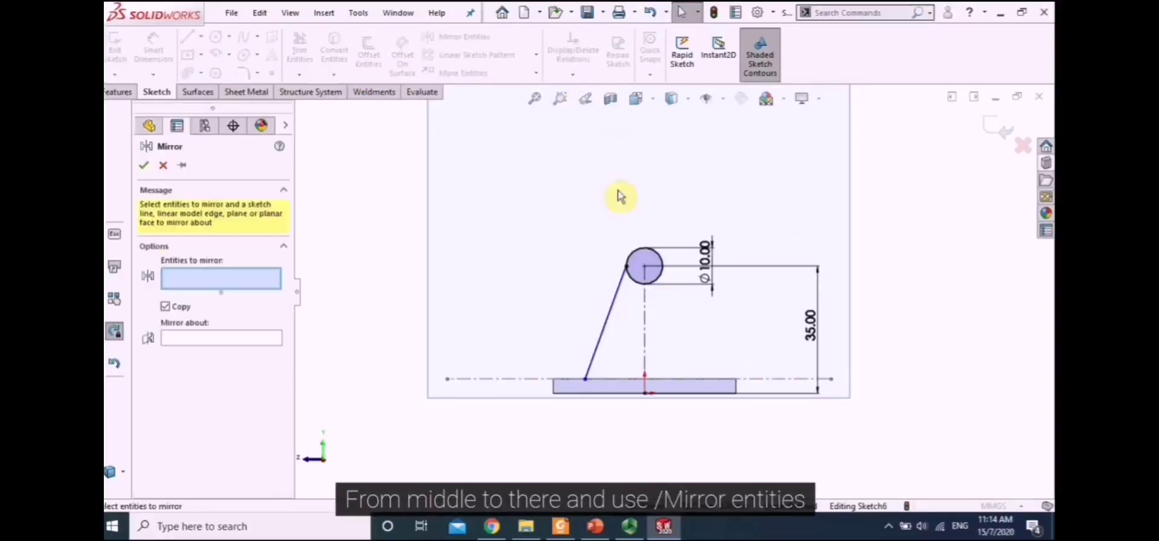
left_click(613, 318)
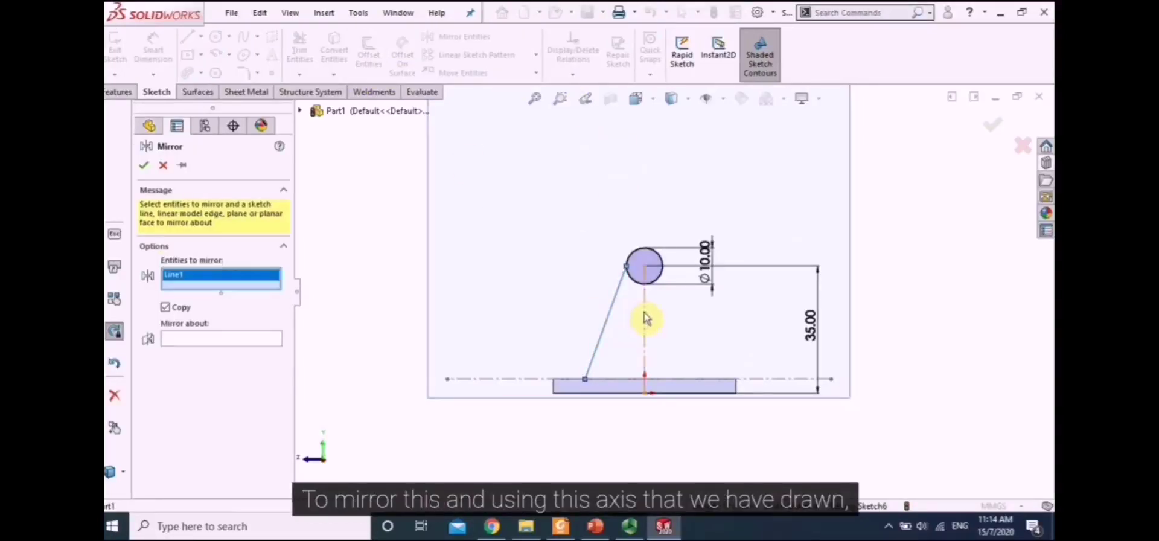
left_click(244, 339)
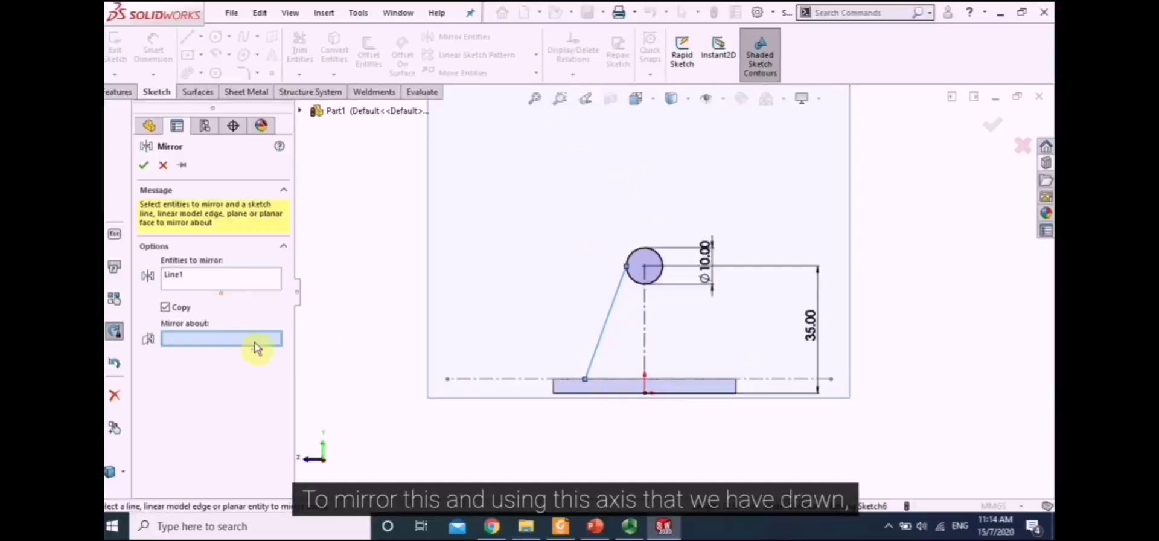
left_click(645, 323)
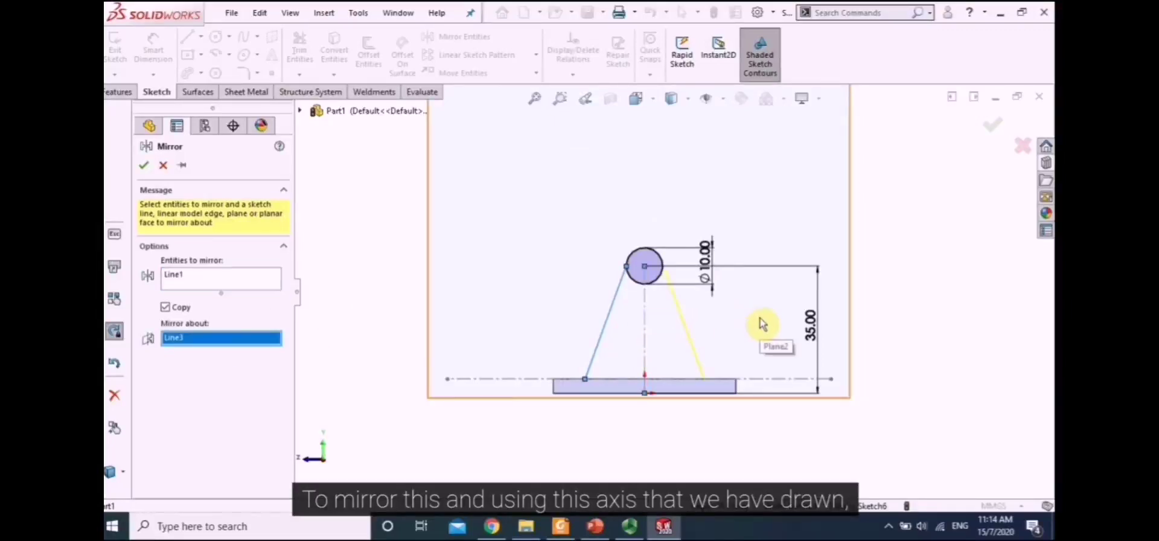
key("Escape")
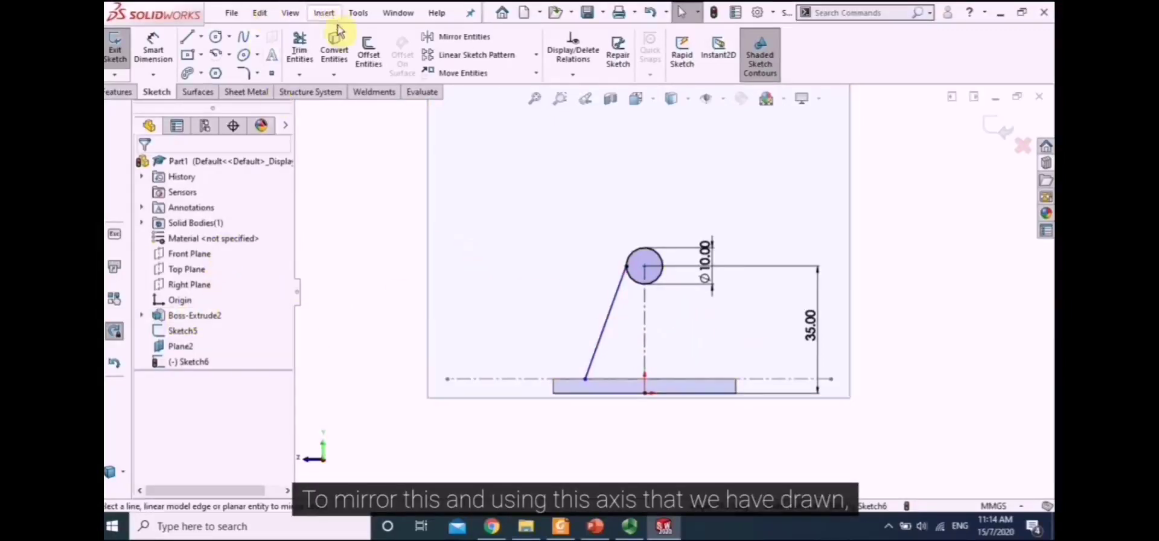
Mirror the slanted line about the vertical centerline to form the support's opposite side
left_click(430, 37)
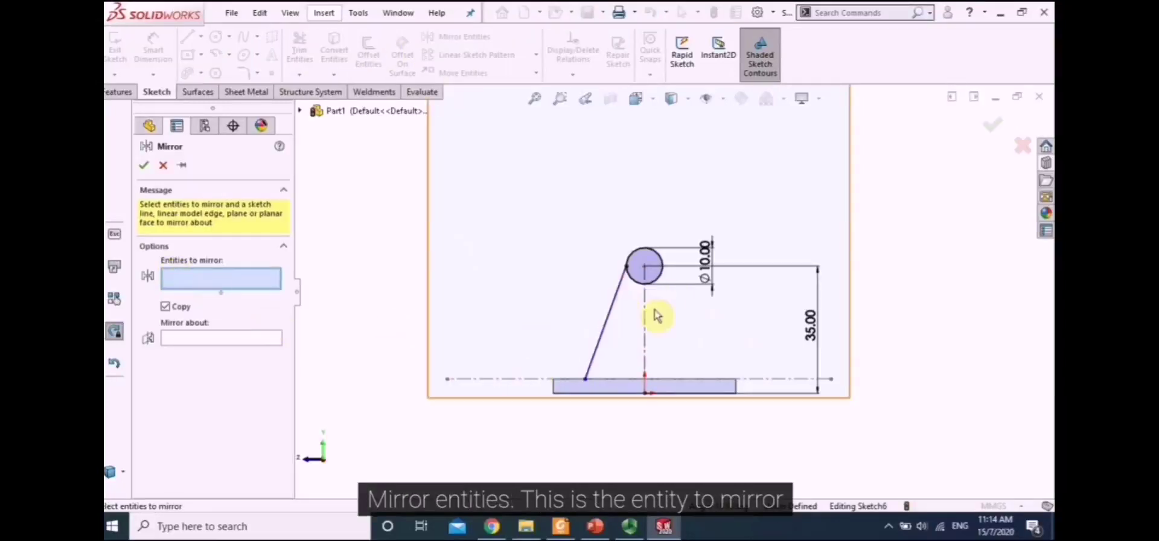
left_click(615, 315)
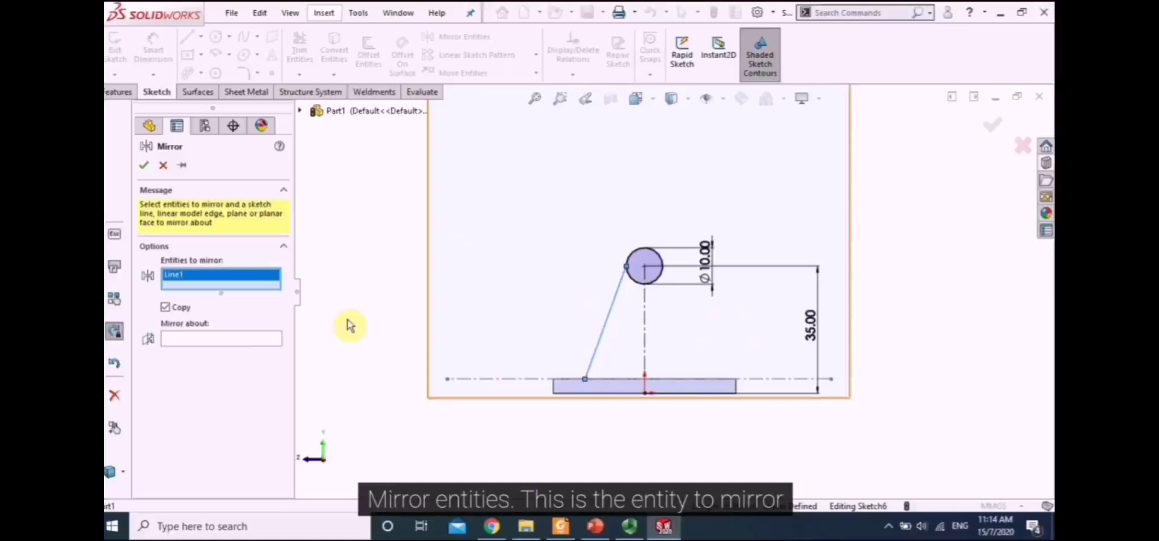
left_click(186, 339)
left_click(646, 334)
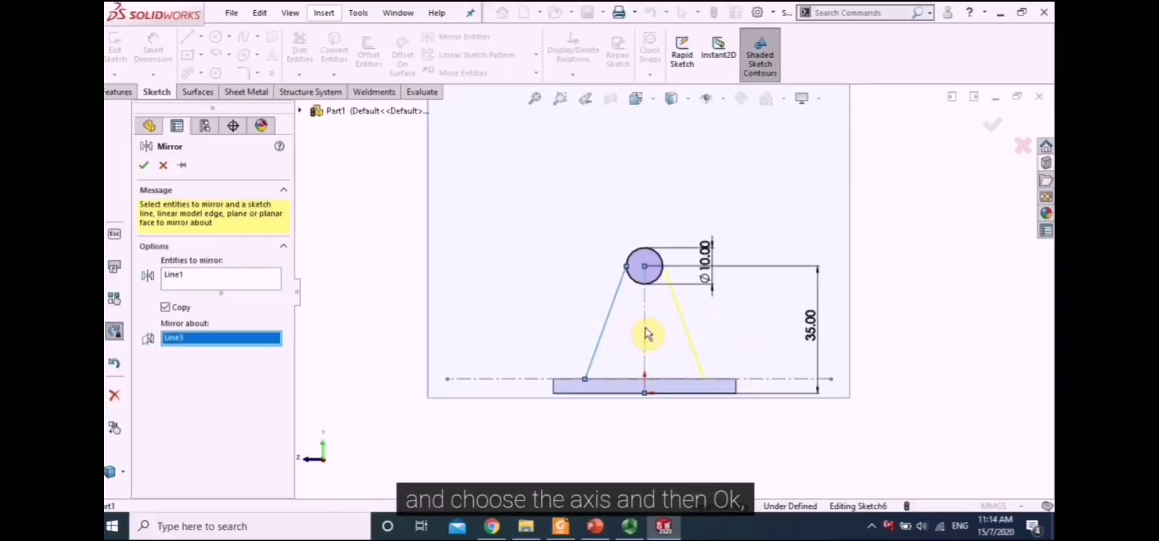
left_click(144, 165)
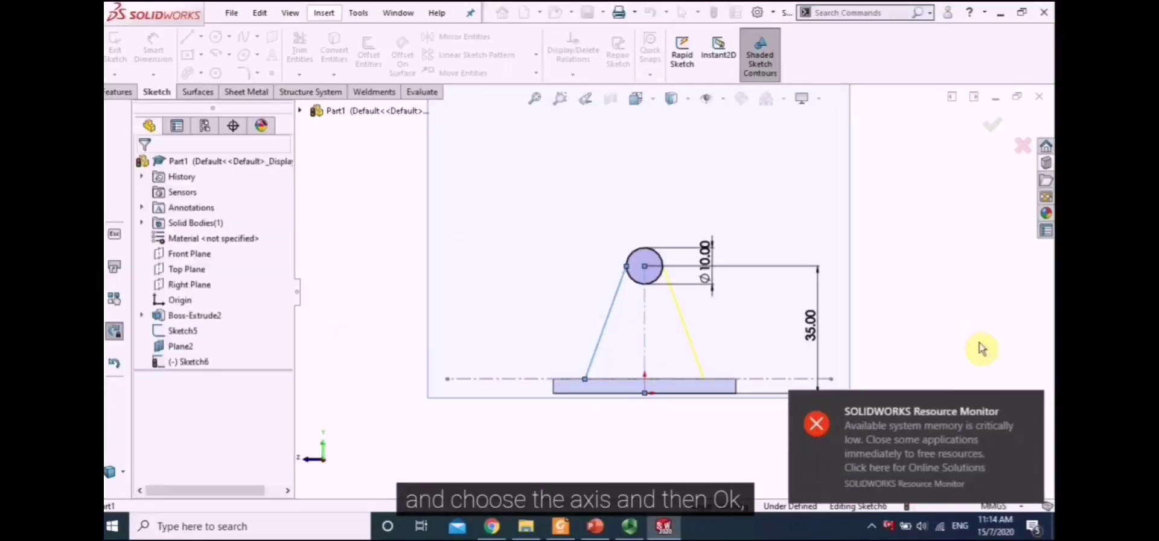
left_click(818, 421)
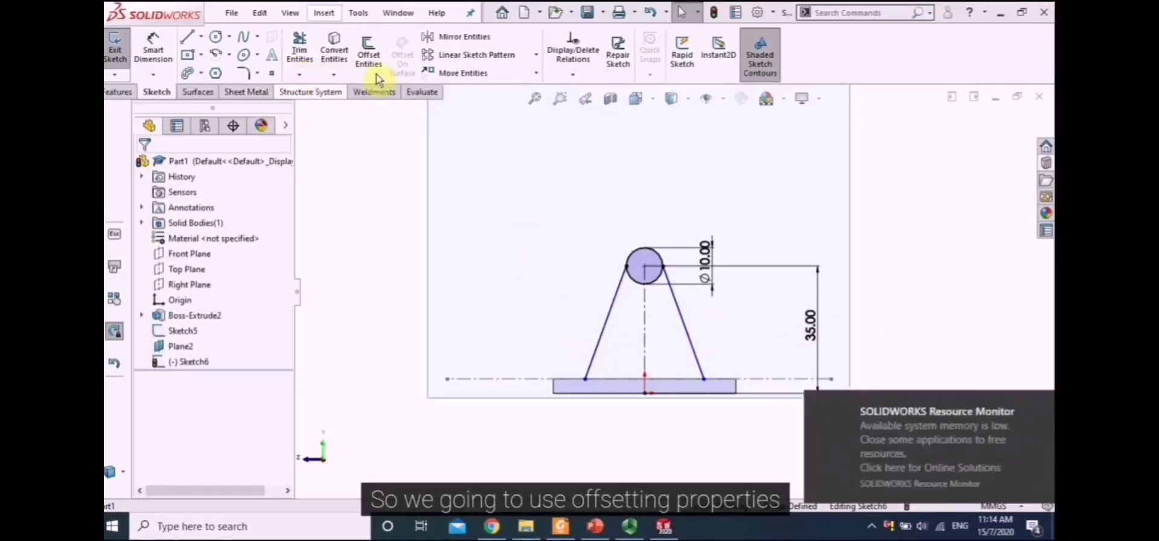
Offset the 10 mm circle outward by 3.5 mm
left_click(370, 58)
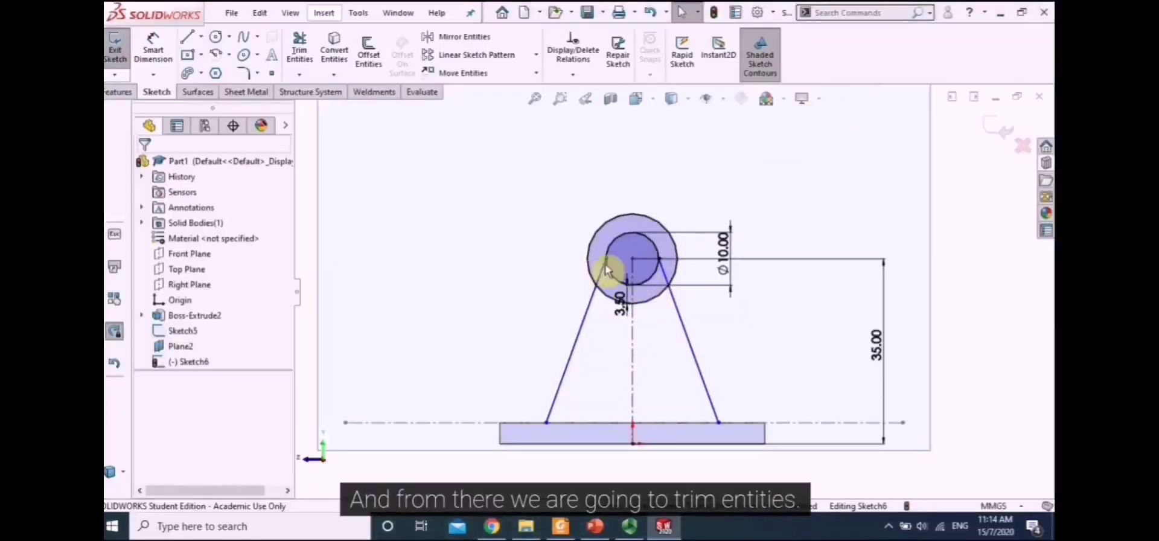
left_click(300, 48)
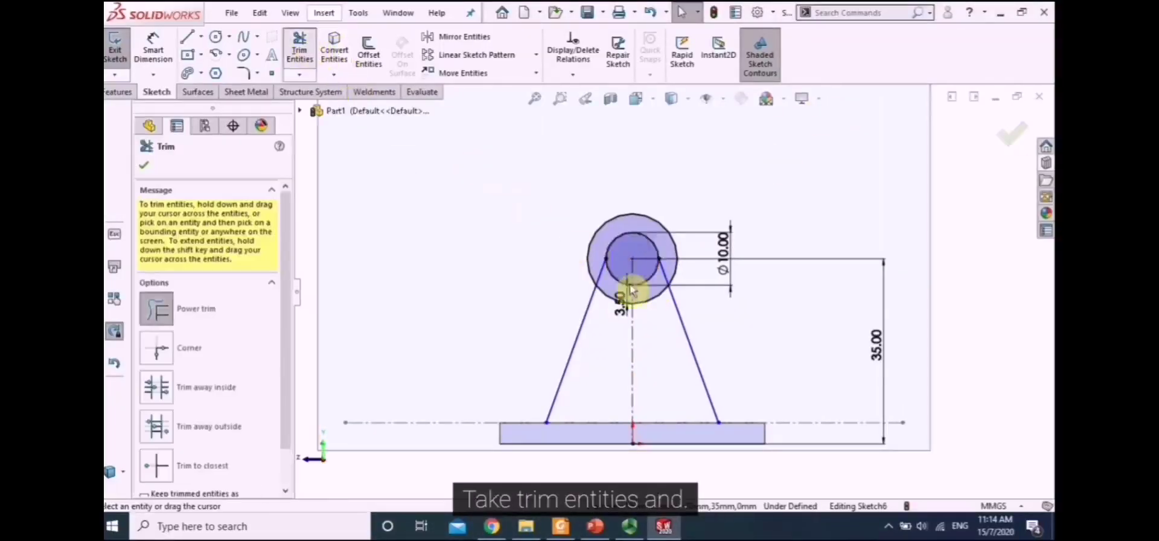
key("space")
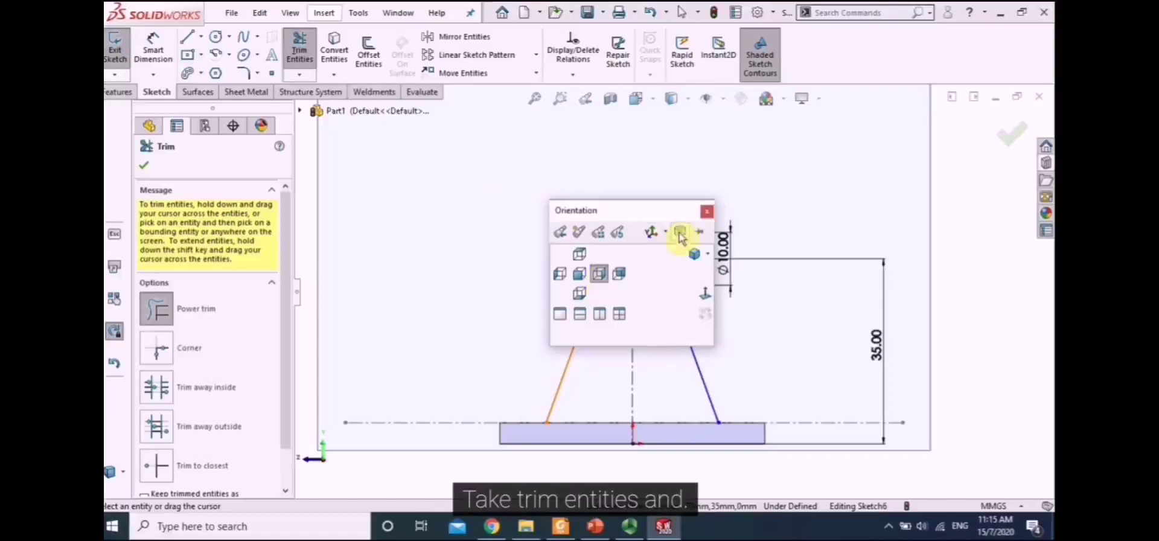
key("Escape")
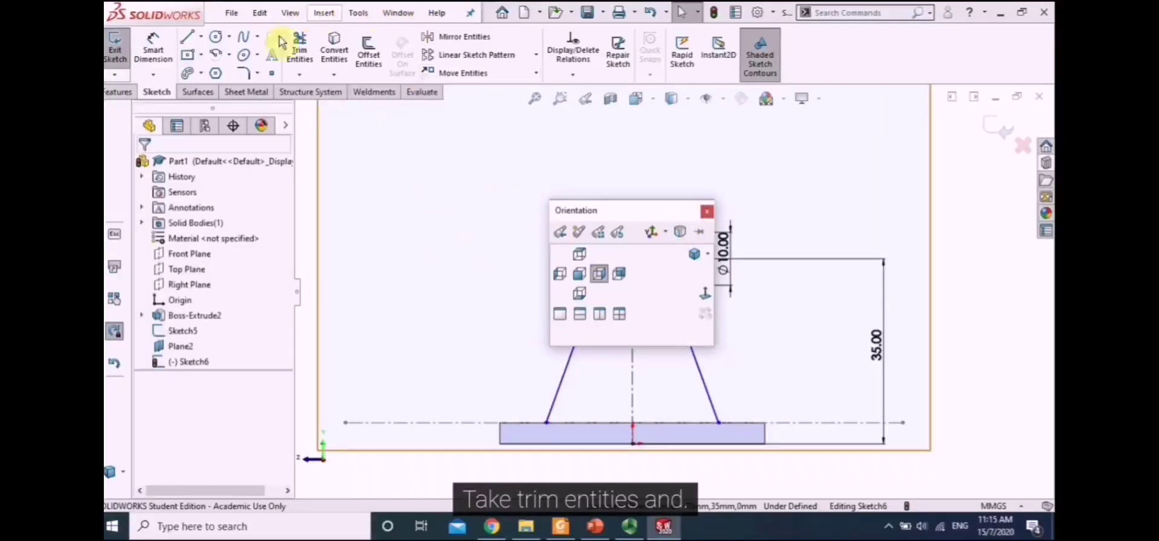
left_click(299, 49)
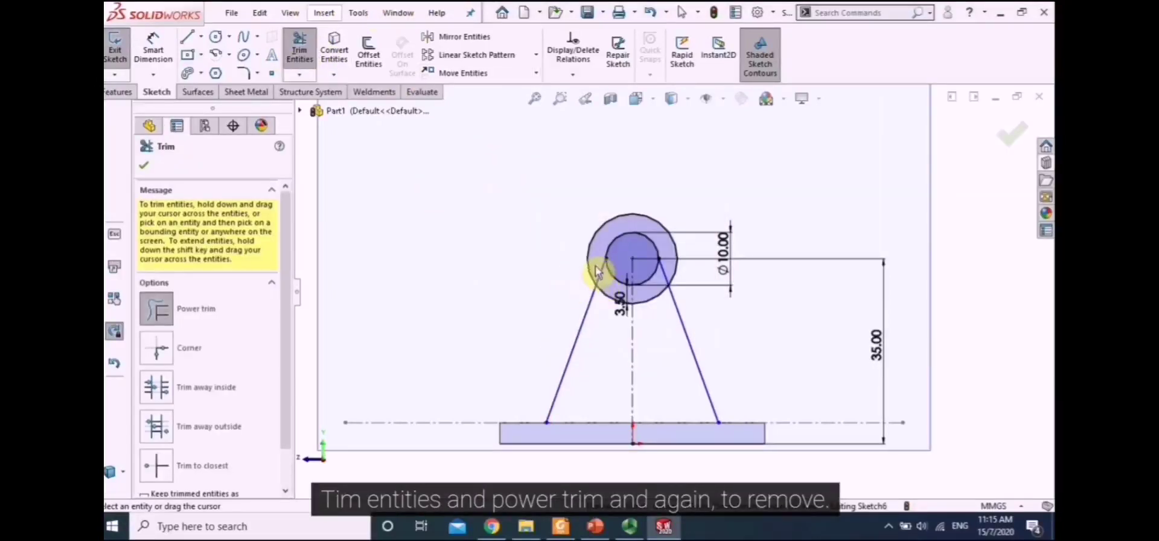
left_click_drag(629, 282, 671, 275)
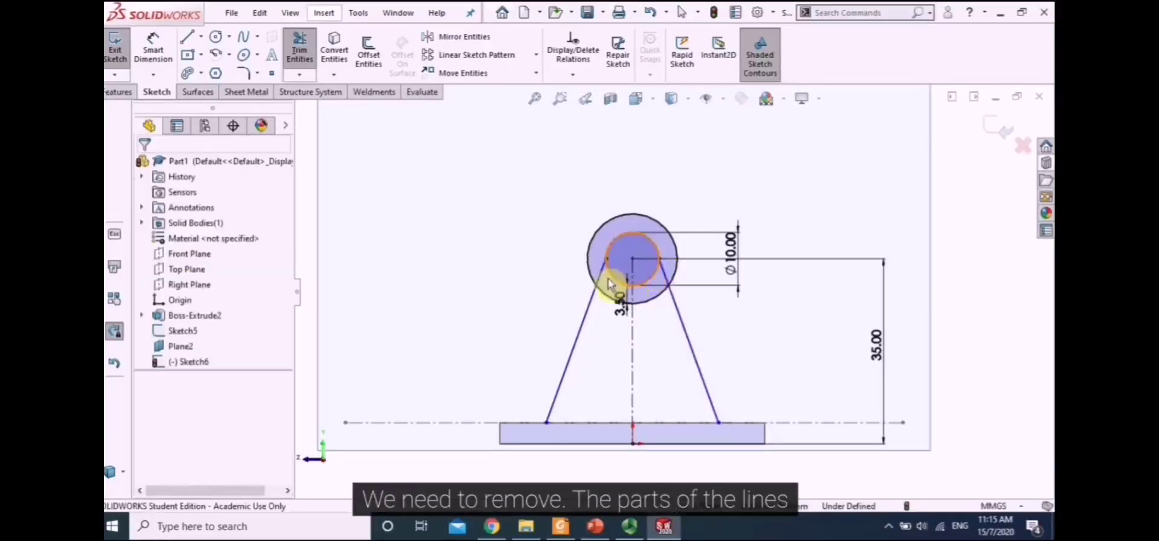
key("Escape")
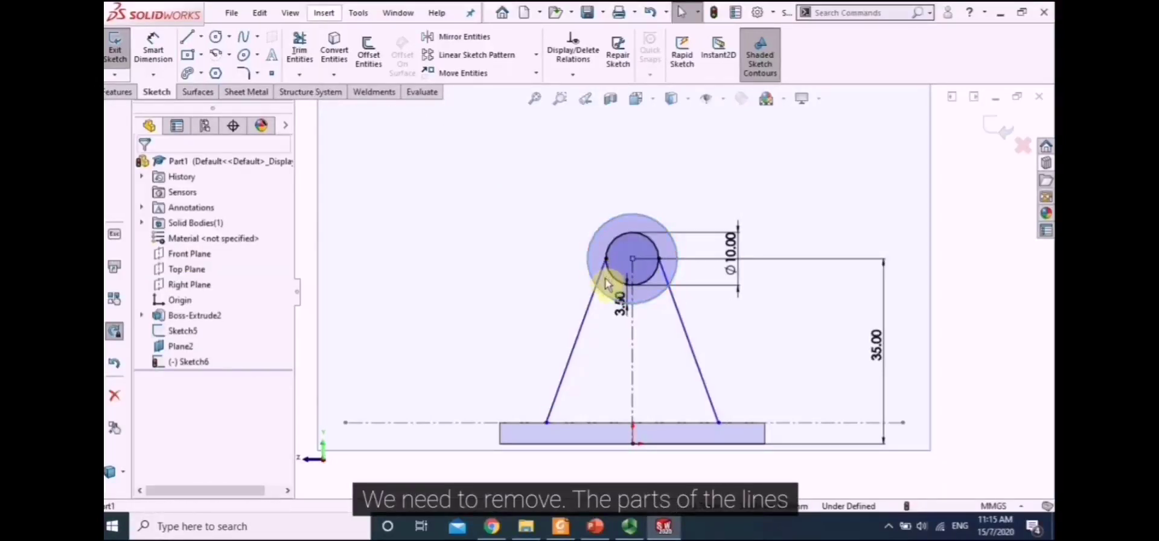
left_click(596, 276)
left_click(608, 277)
left_click(596, 276)
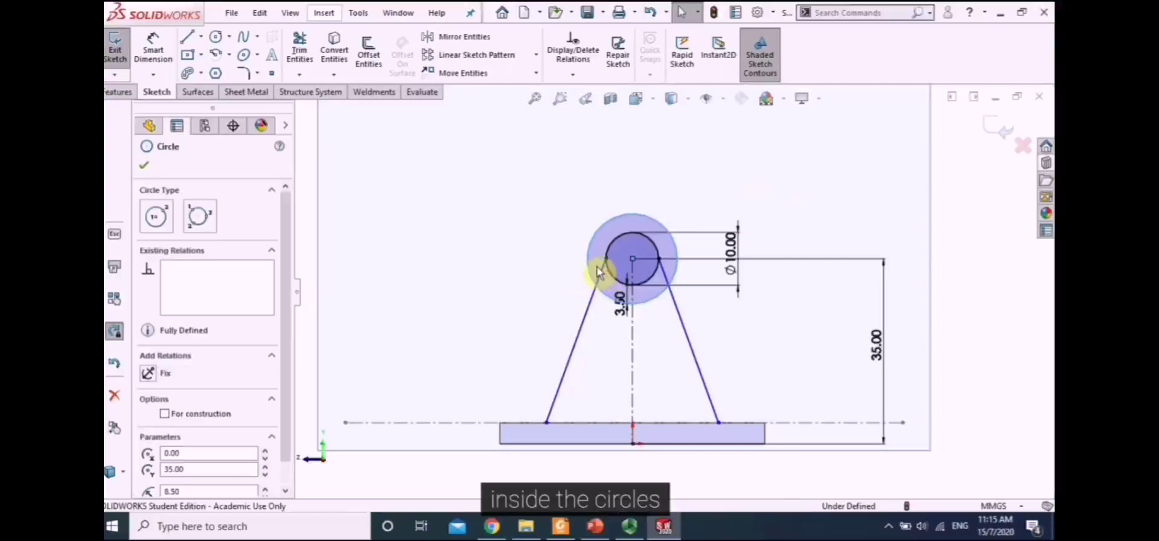
left_click(610, 277)
left_click(609, 276)
left_click(611, 279)
left_click(616, 284)
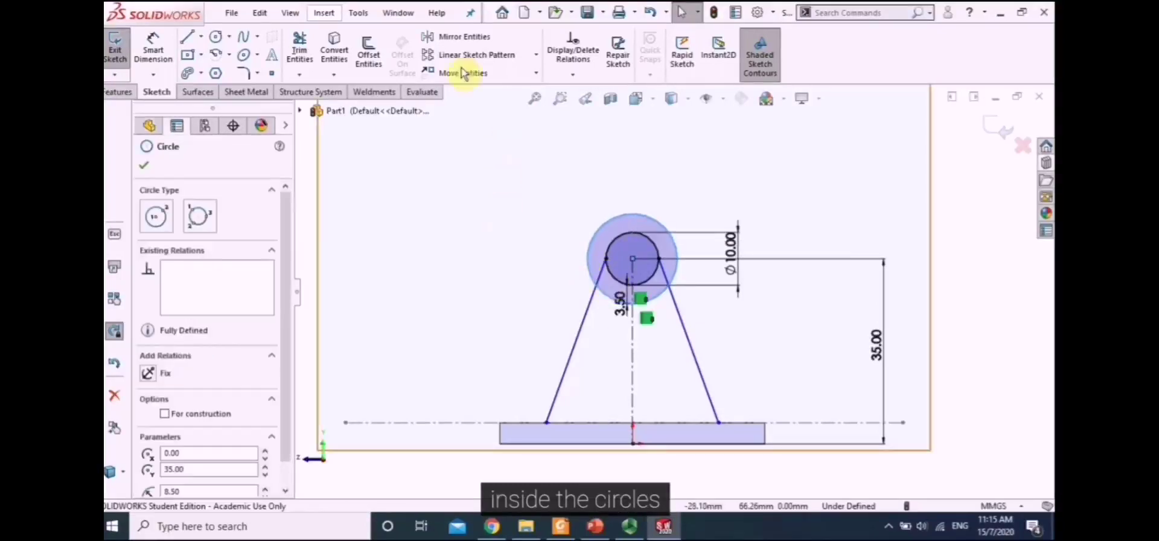
Power-trim the portions of both slanted lines that lie inside the outer circle
left_click(312, 58)
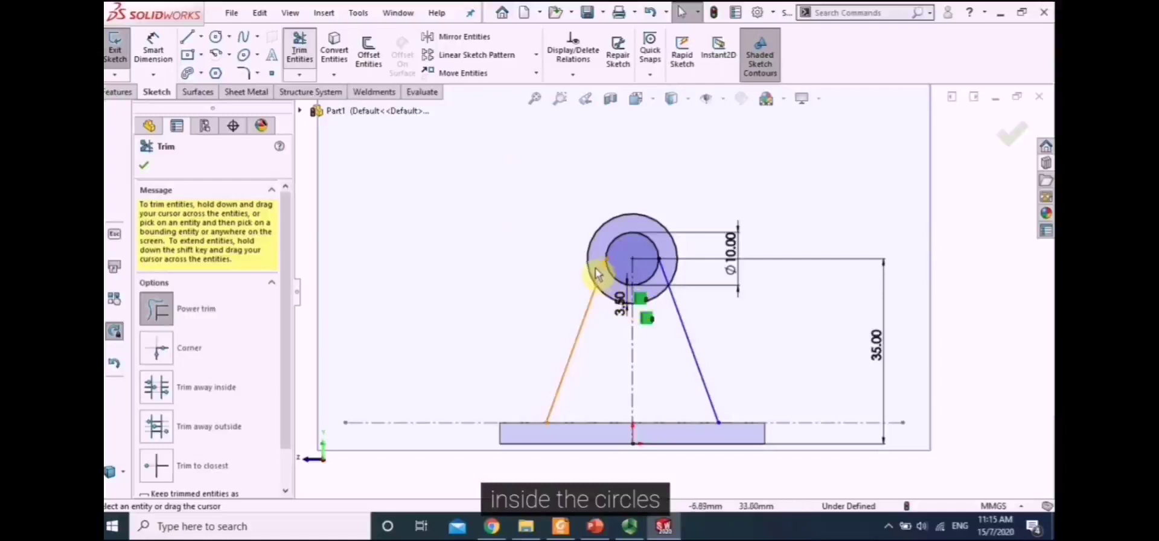
left_click(664, 280)
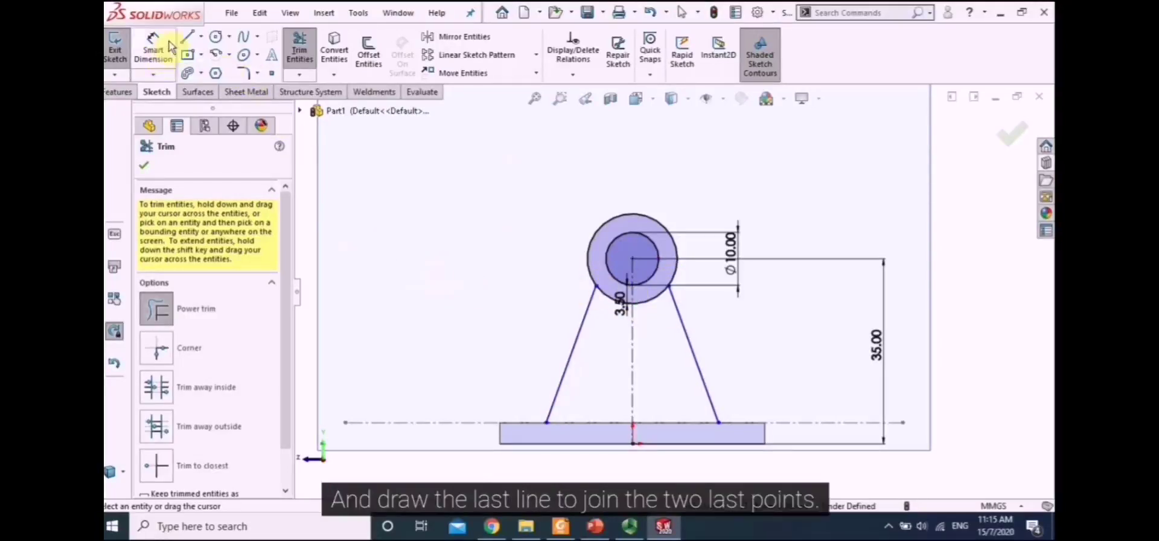
Draw a horizontal line joining the lower ends of the two slanted lines, and exit the sketch in isometric view
left_click(201, 36)
left_click(224, 63)
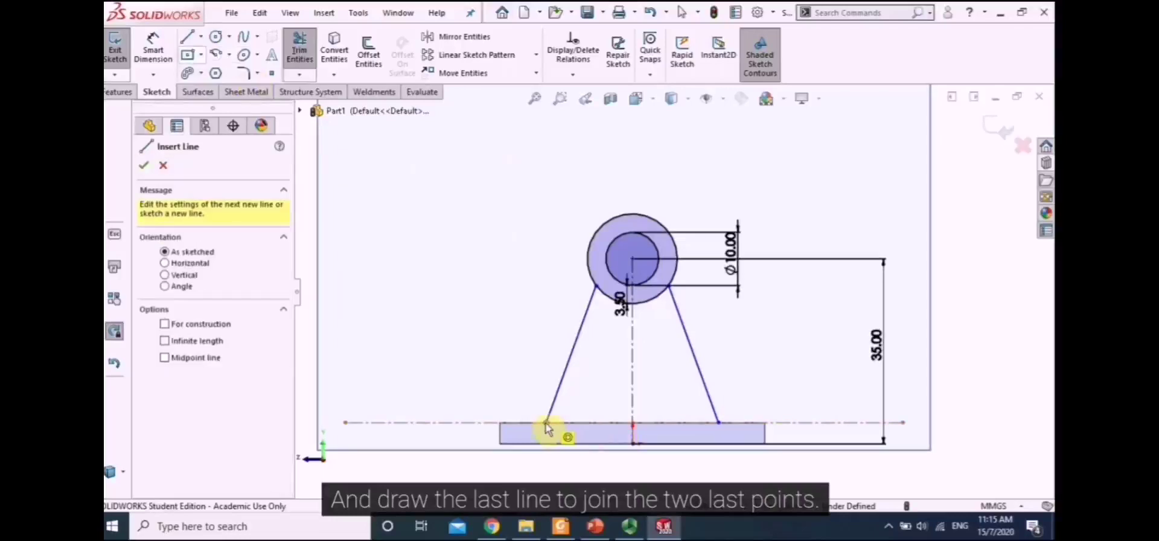
left_click(717, 423)
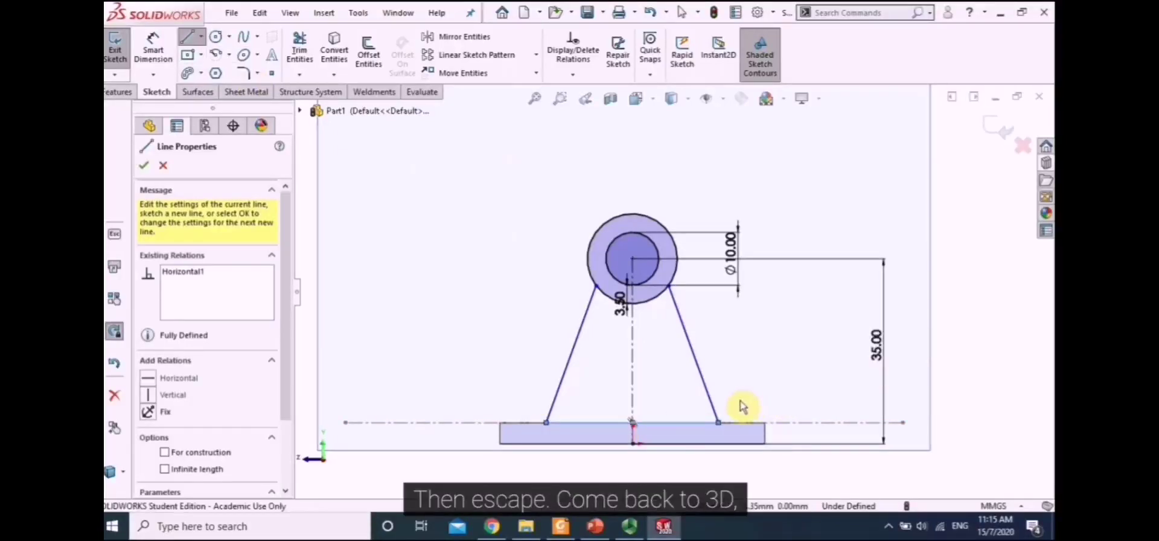
left_click(145, 166)
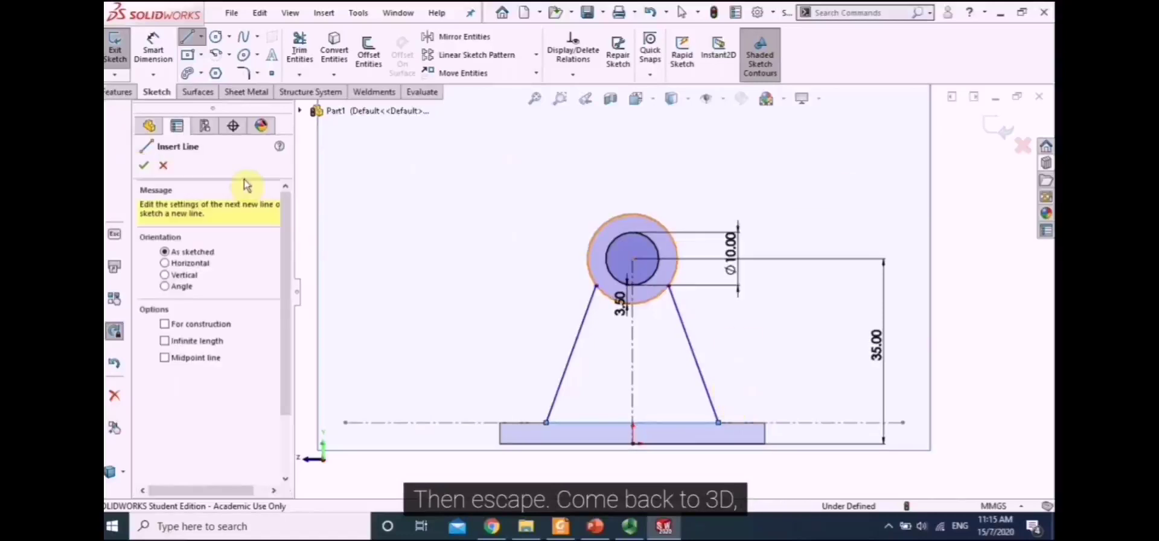
key("space")
left_click(919, 257)
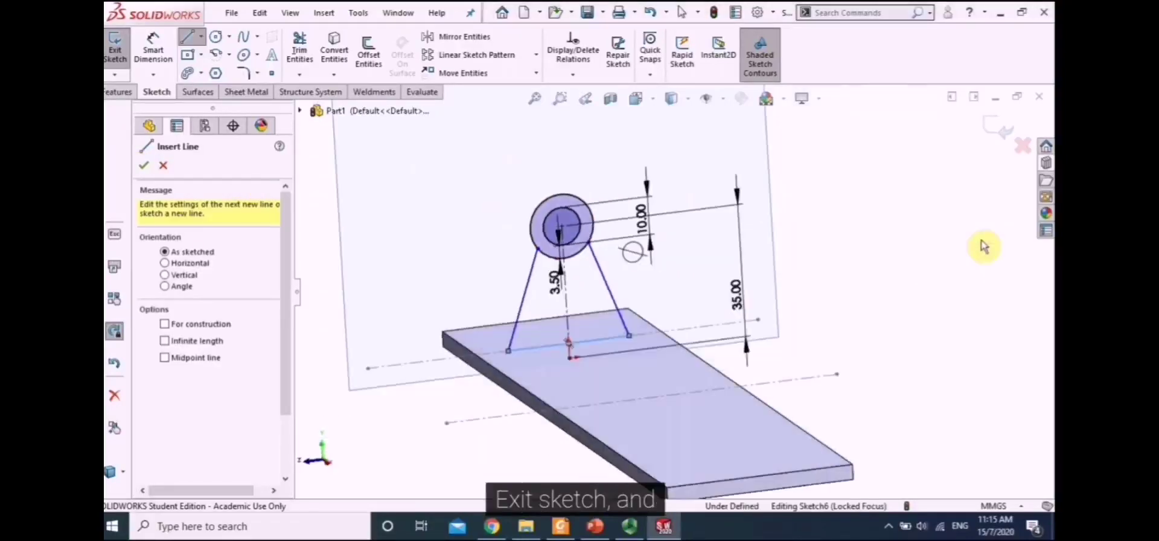
scroll(544, 301, "down", 4)
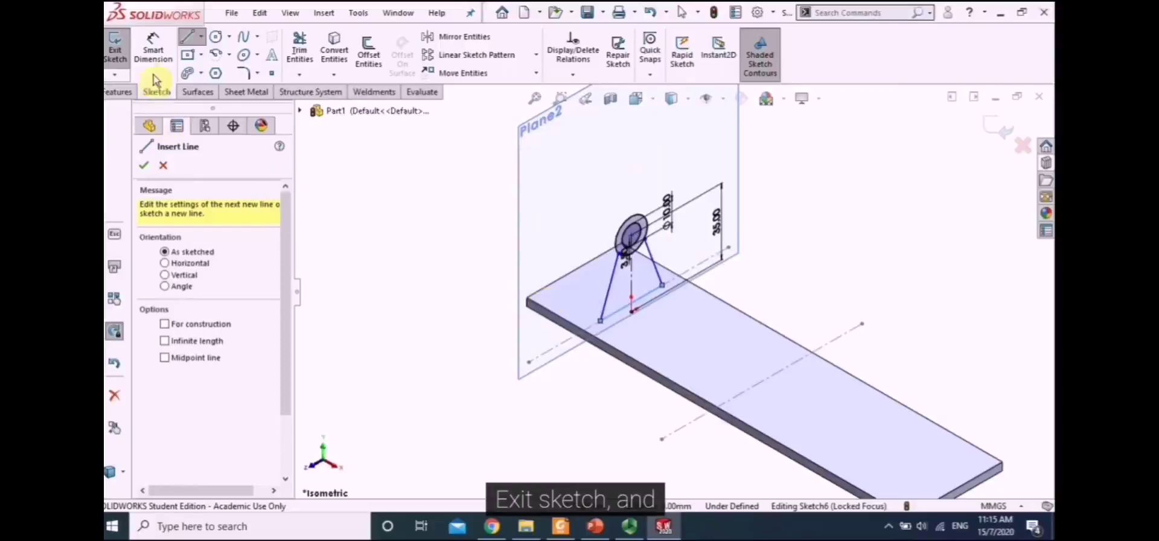
left_click(115, 54)
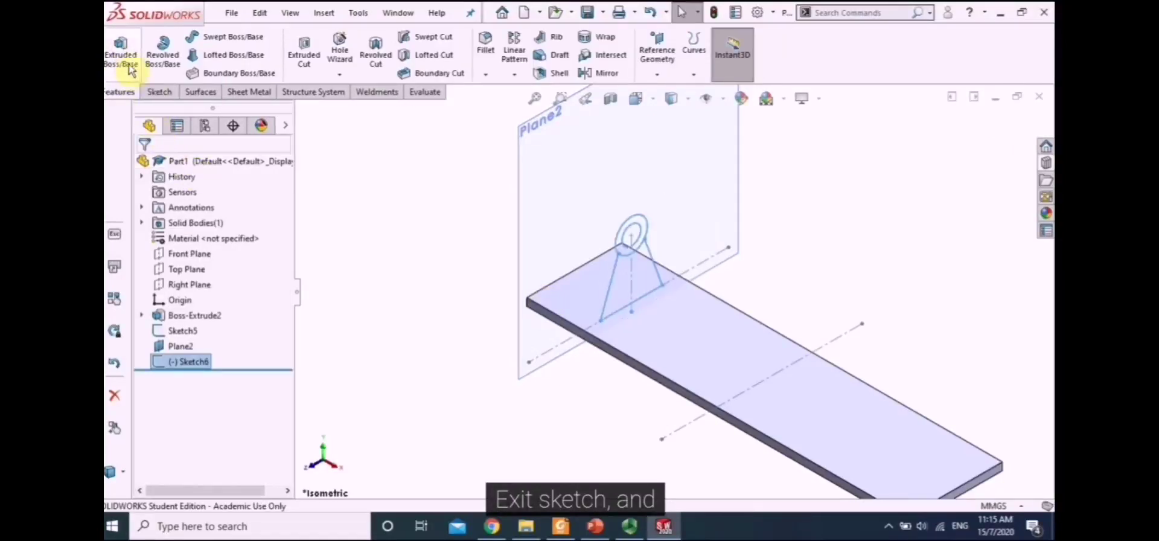
Extrude both halves of the tapered support region below the circles 3 mm from the mid plane, merged with the plate
left_click(119, 61)
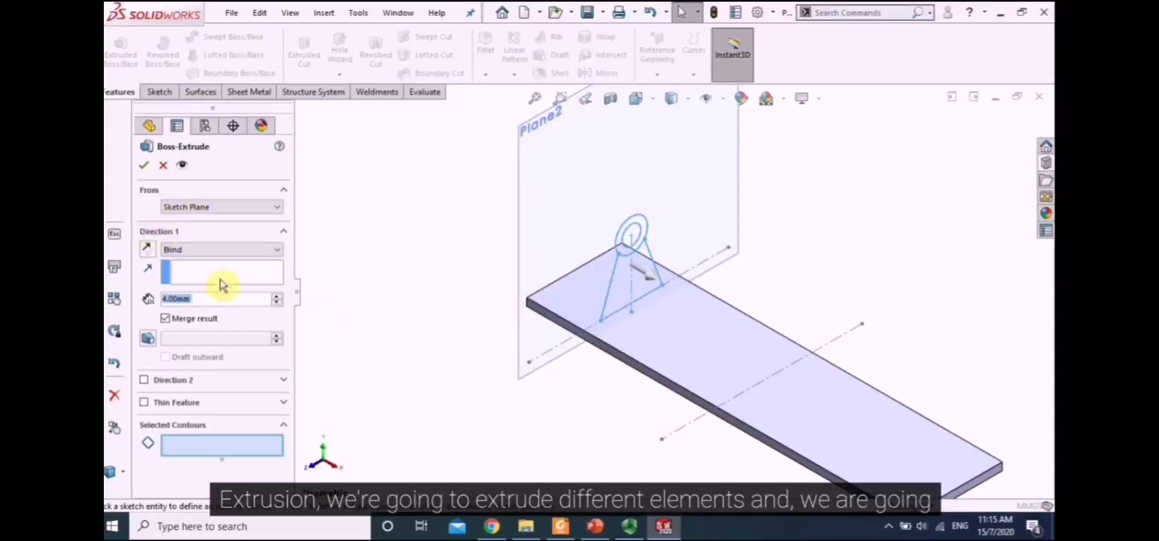
left_click(231, 248)
left_click(208, 314)
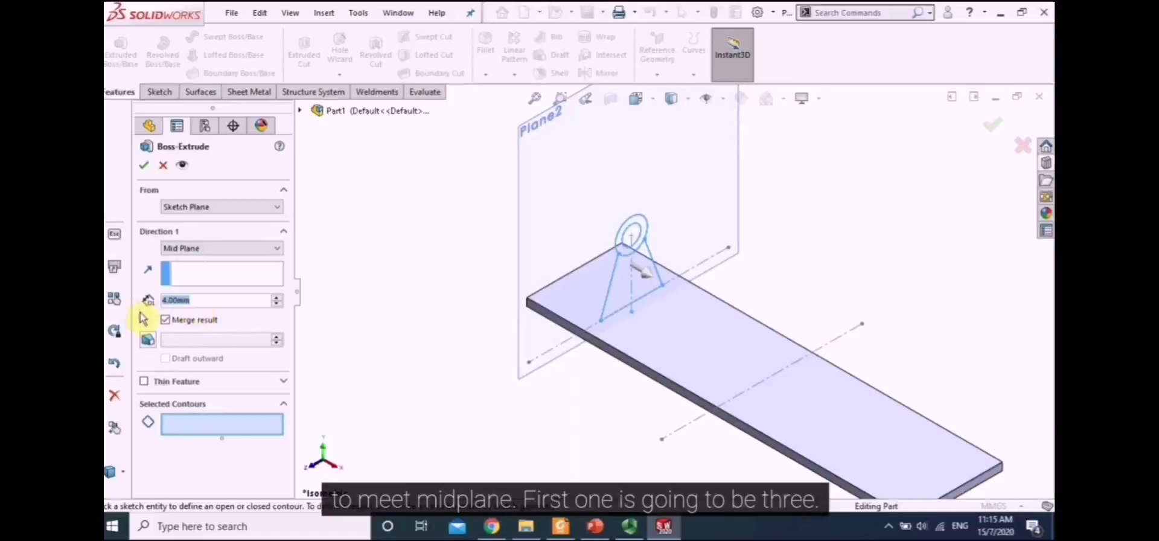
type("3")
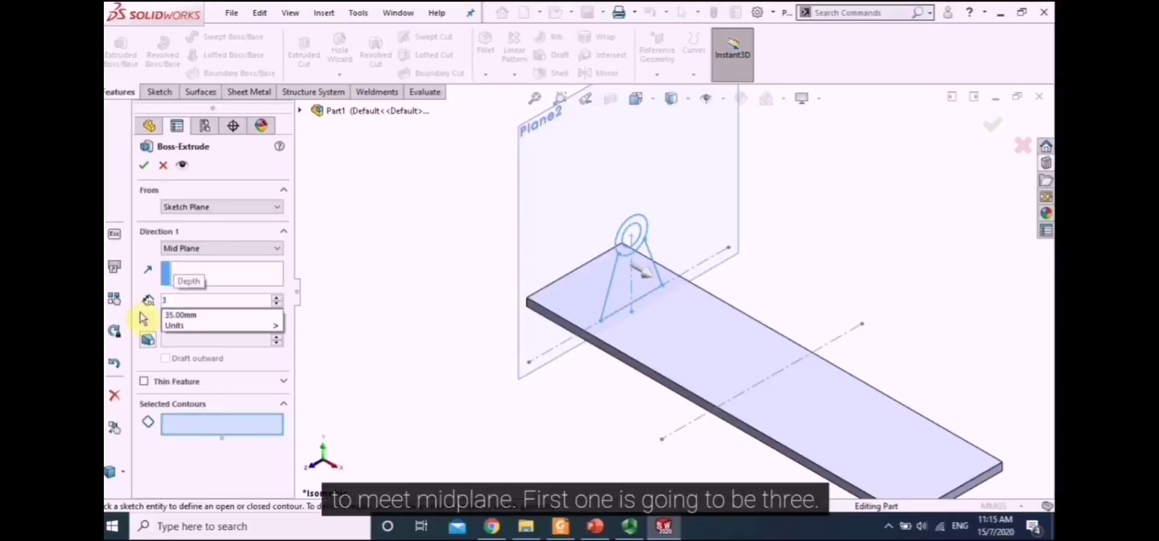
type(" mm")
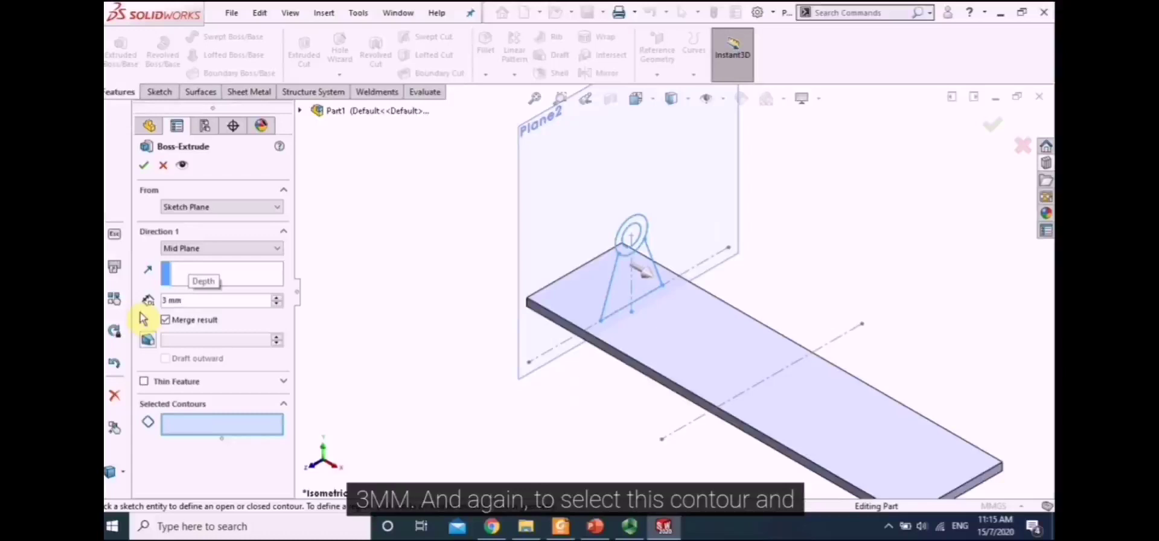
left_click(188, 422)
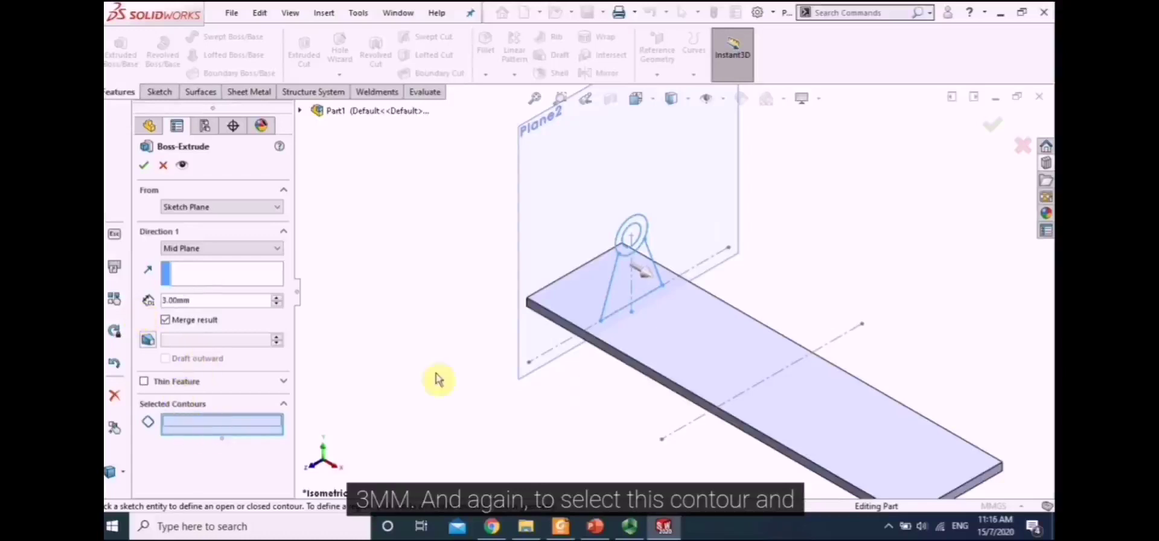
left_click(617, 291)
left_click(647, 277)
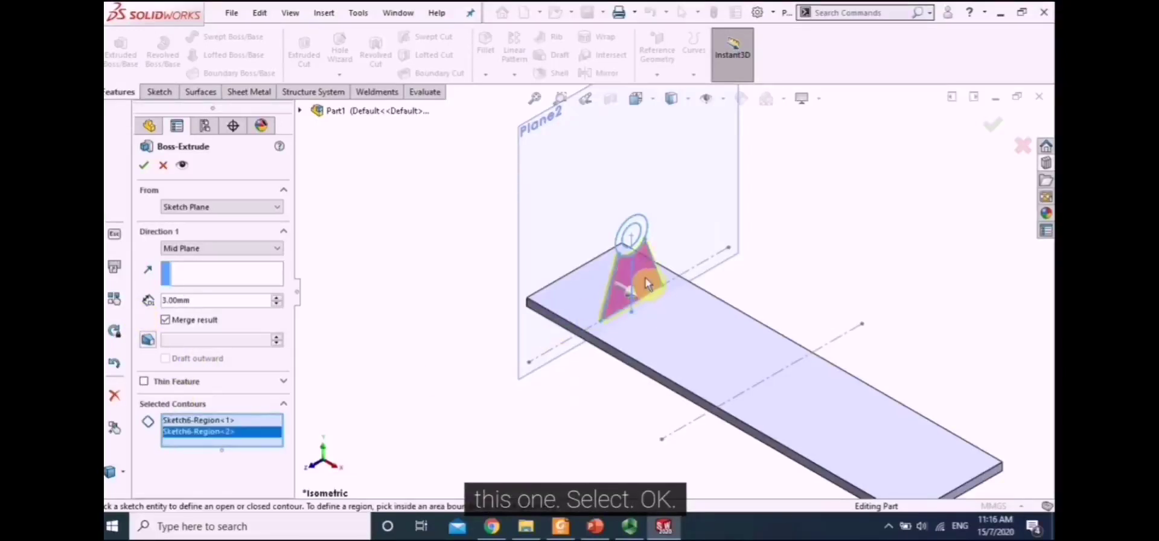
left_click(143, 169)
Extrude the ring region between the support sketch's two circles 4.5 mm from the mid plane with merged result, and hide the reference plane display
left_click(142, 361)
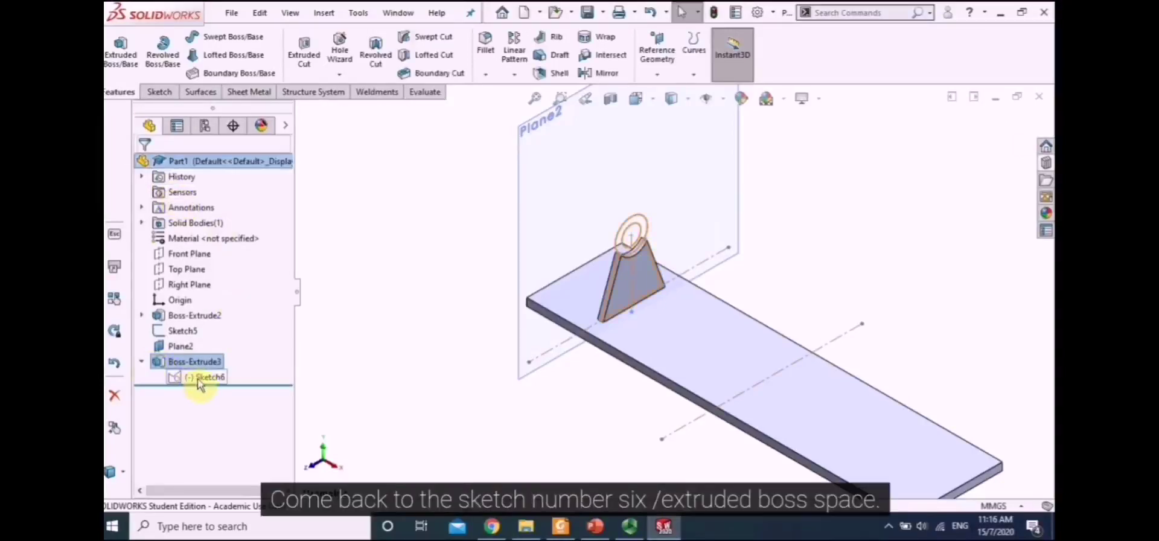
left_click(203, 378)
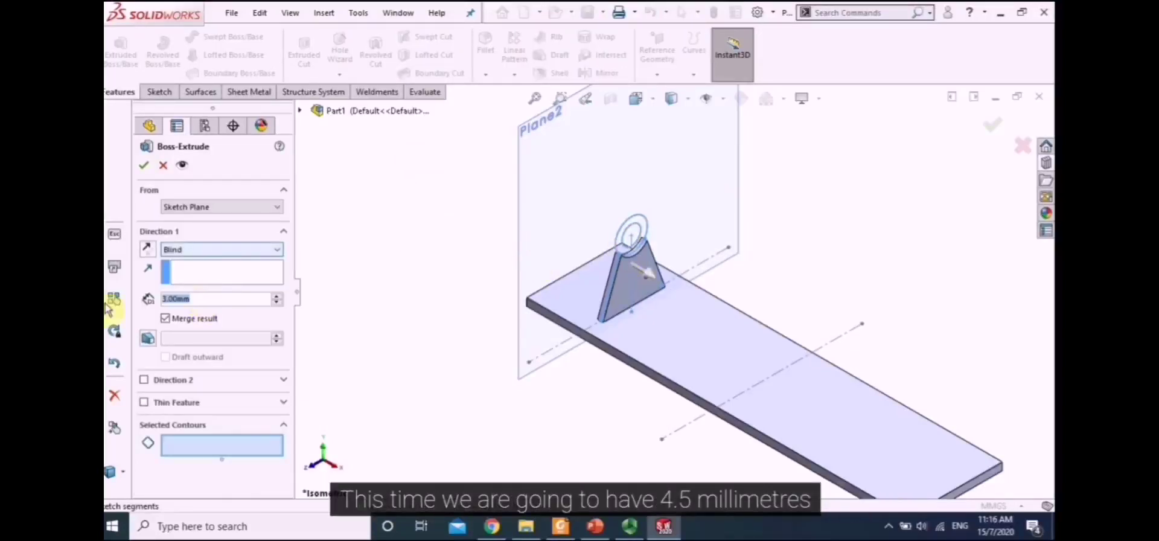
type("4.5")
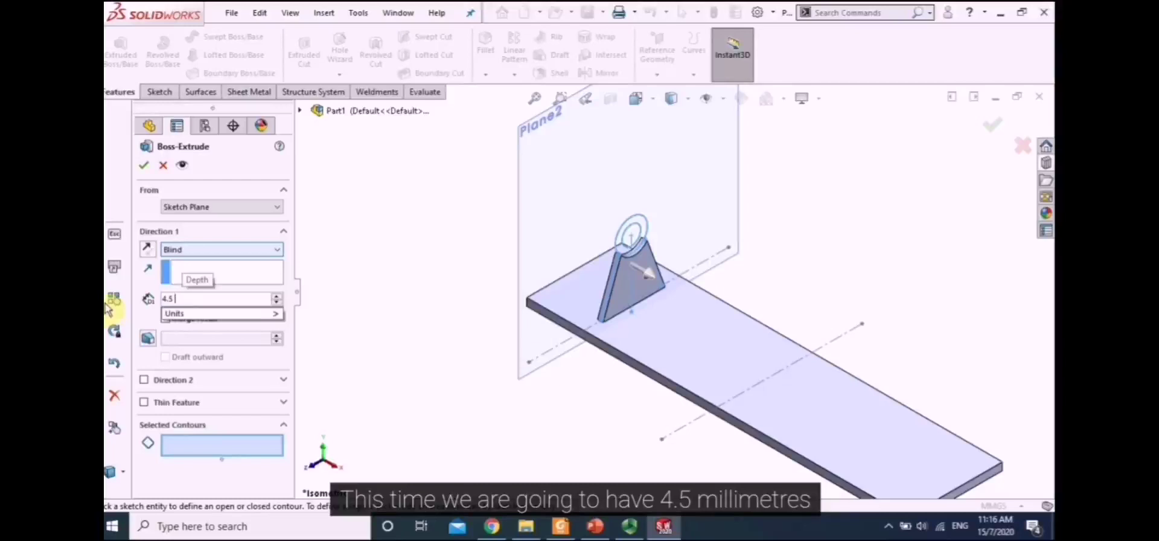
type(" mm")
left_click(220, 250)
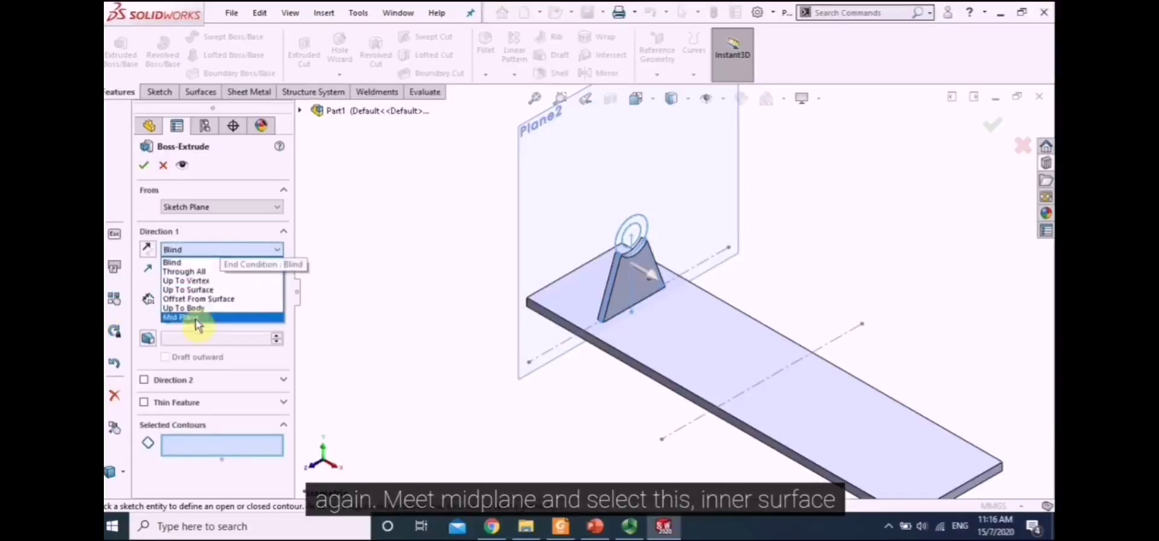
left_click(199, 320)
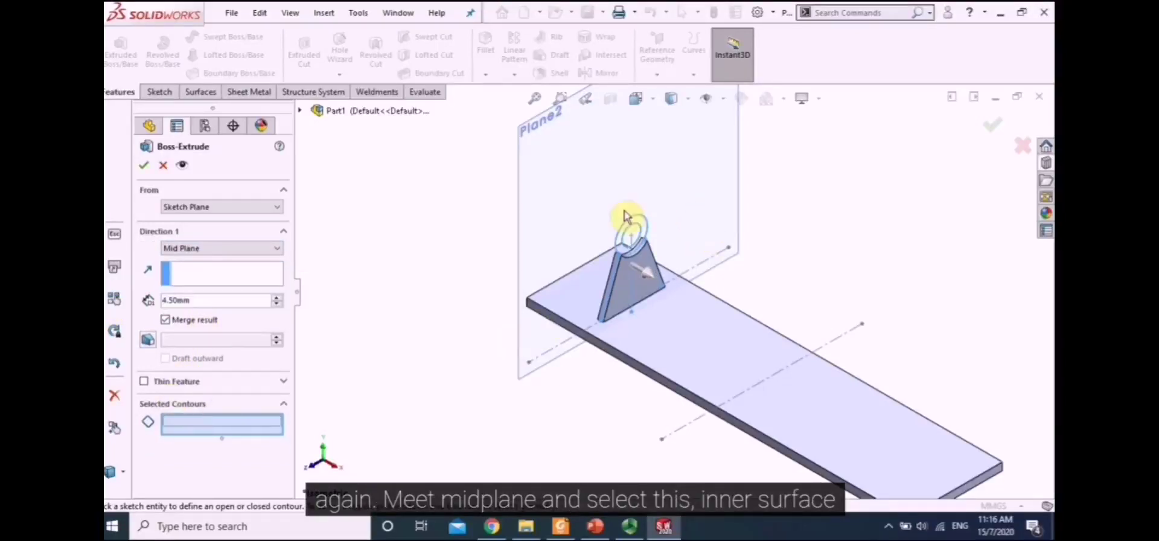
scroll(626, 216, "down", 5)
left_click(672, 273)
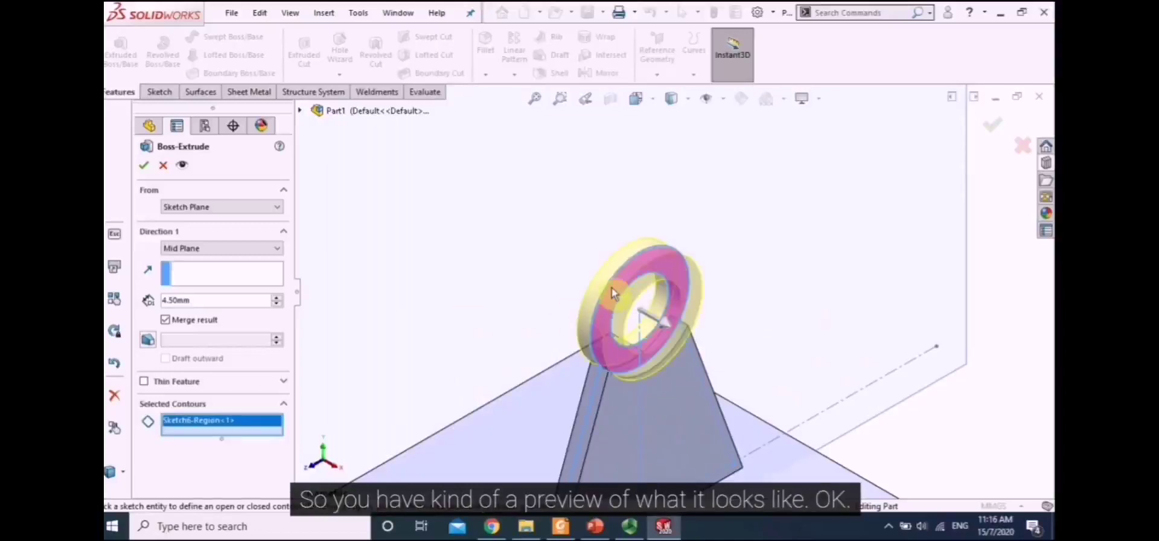
scroll(612, 289, "up", 5)
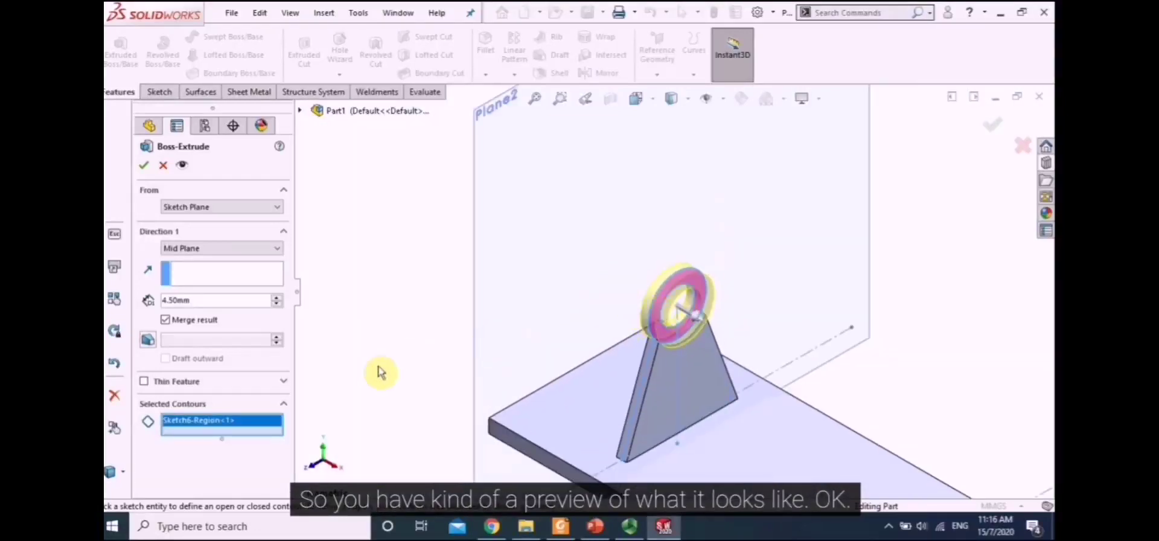
left_click(146, 166)
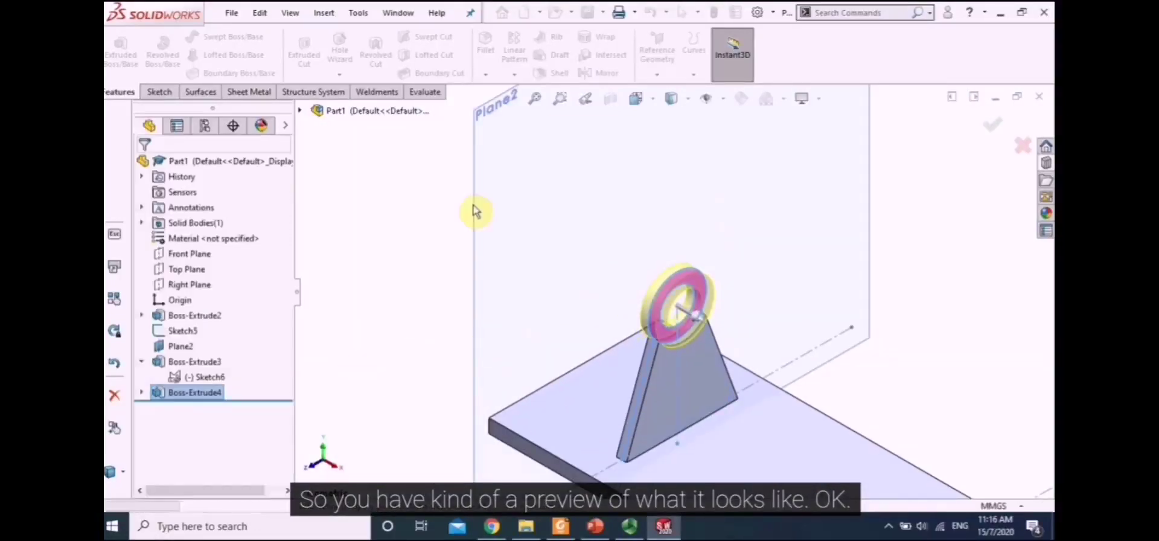
left_click(724, 99)
left_click(927, 186)
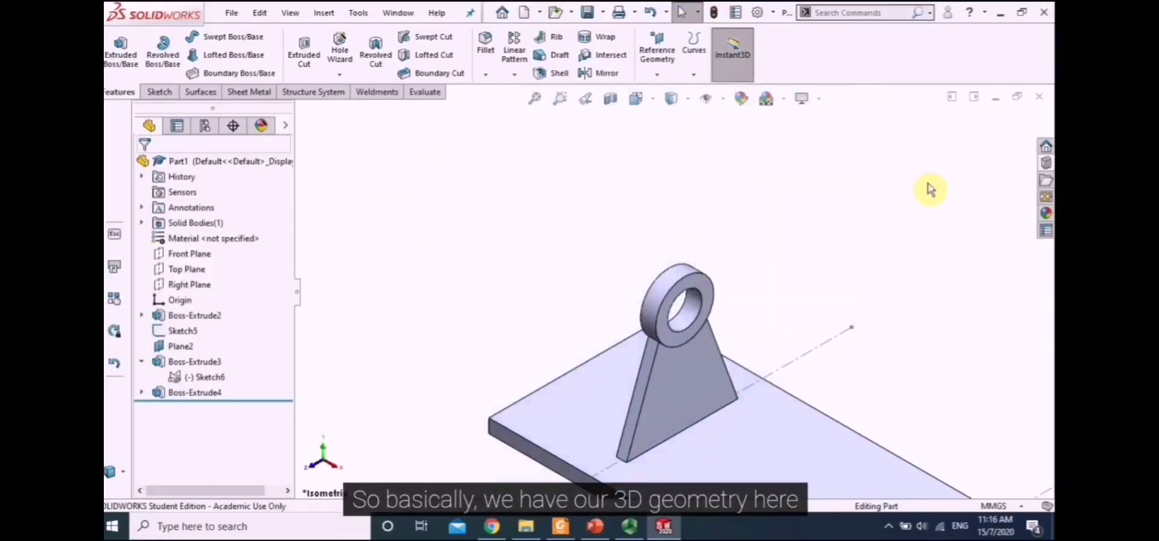
Examine the ring-topped support up close and its position on the full plate
scroll(910, 217, "down", 3)
scroll(792, 219, "up", 9)
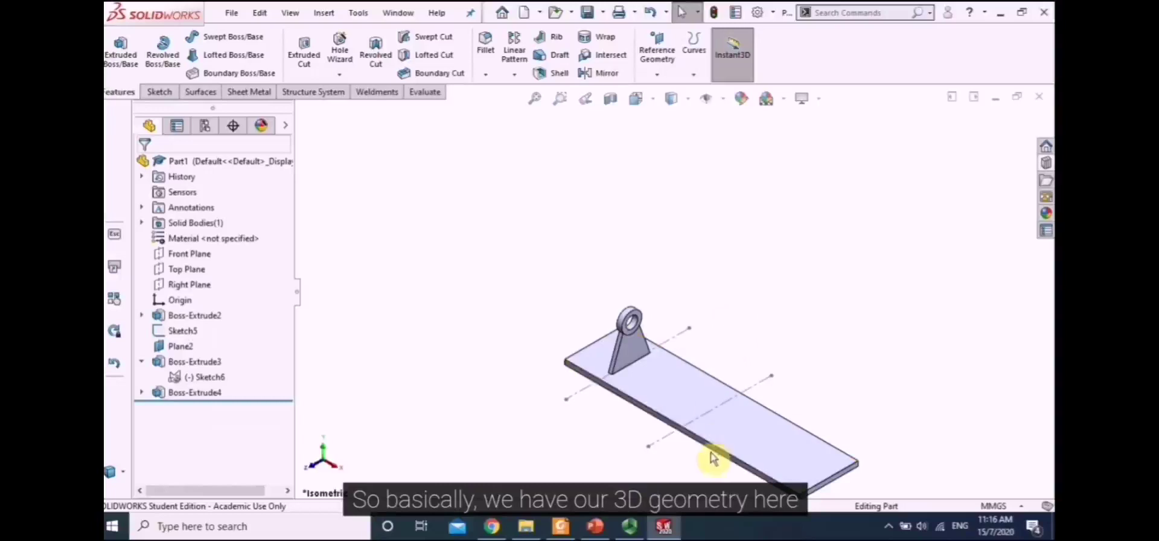
scroll(700, 422, "down", 3)
scroll(725, 259, "up", 5)
mouse_move(725, 259)
middle_mouse_down()
mouse_move(746, 227)
mouse_move(840, 248)
mouse_move(727, 248)
mouse_move(741, 259)
middle_mouse_up()
scroll(642, 241, "down", 2)
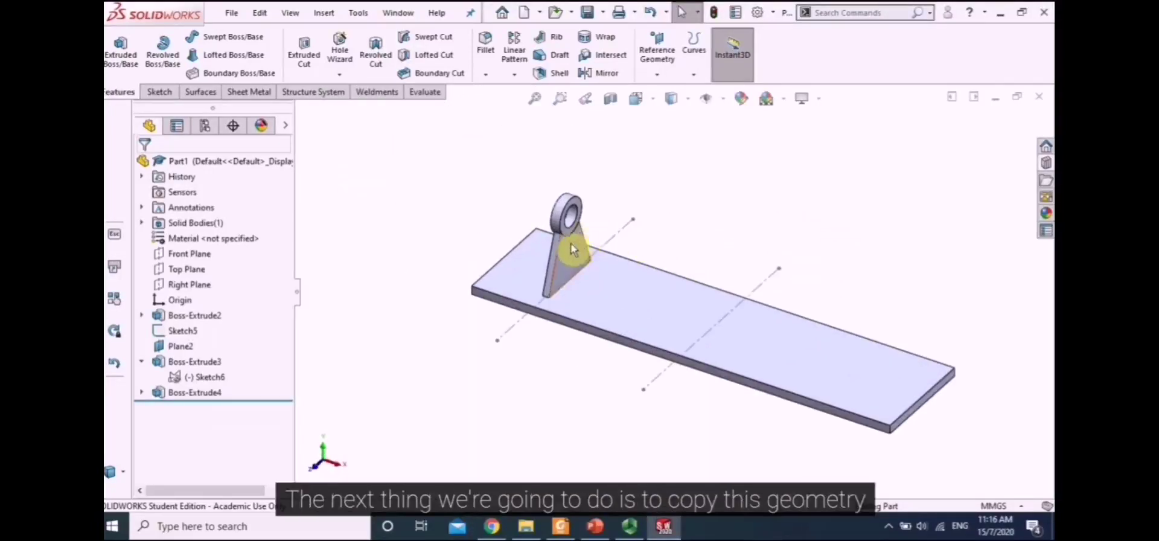
scroll(573, 250, "down", 4)
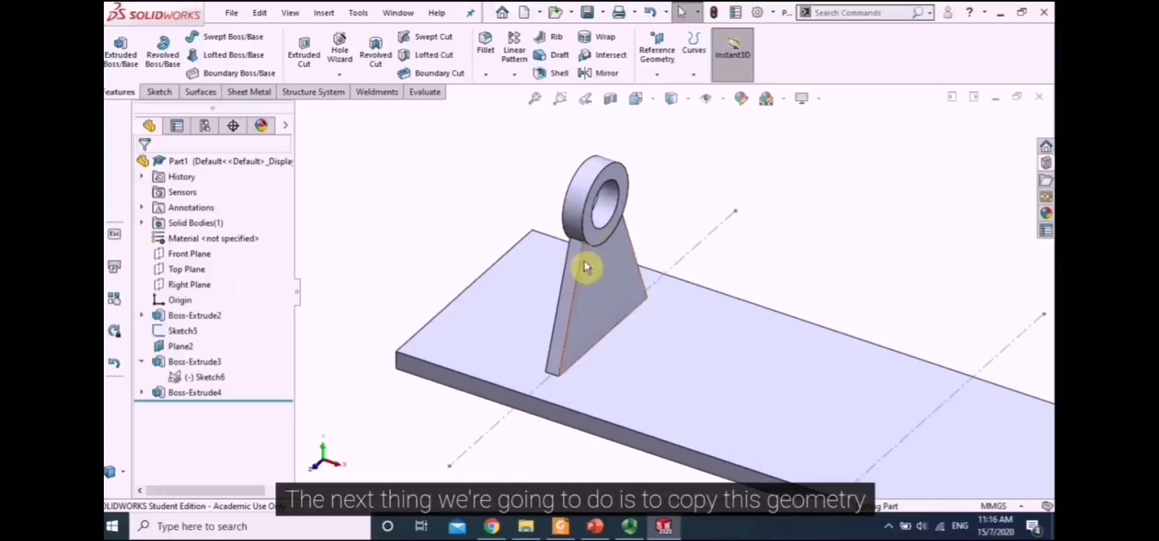
scroll(592, 241, "down", 2)
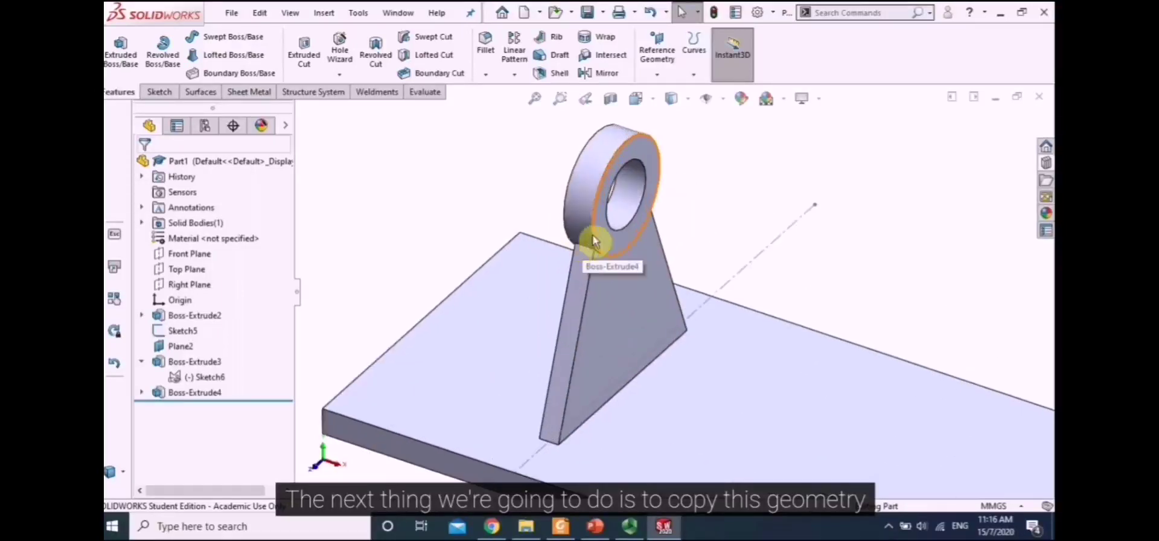
scroll(610, 227, "up", 5)
scroll(771, 326, "down", 3)
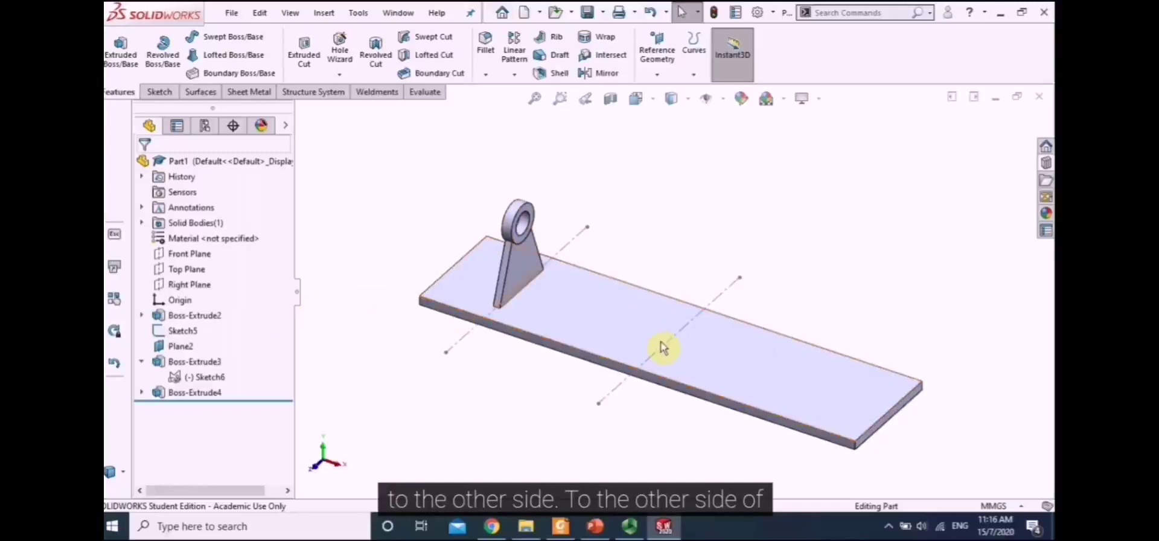
Mirror the tapered support and ring extrusions about the Right Plane to the other end of the plate
left_click(185, 287)
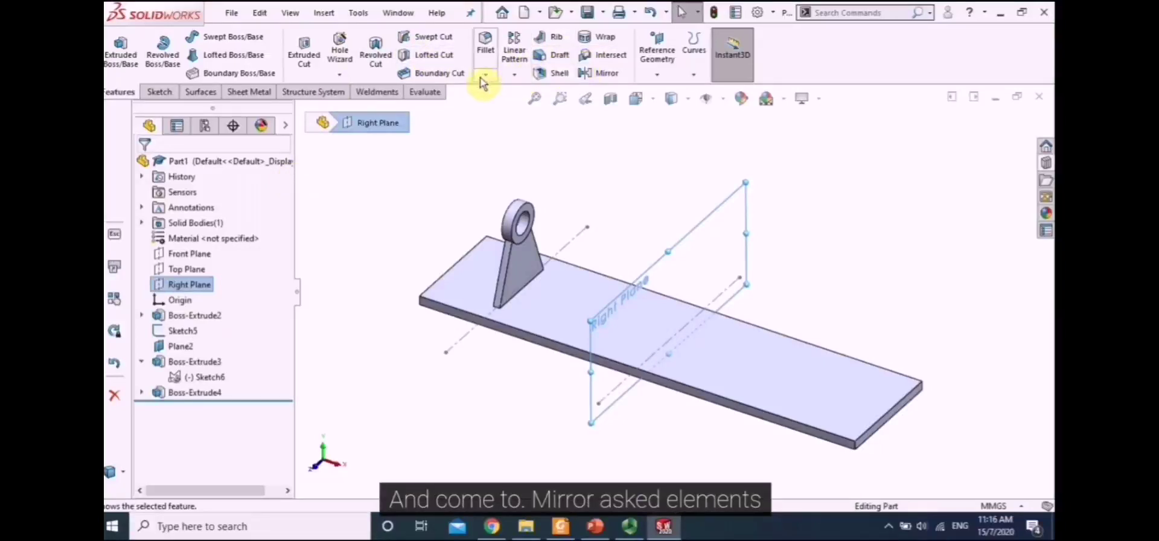
left_click(598, 73)
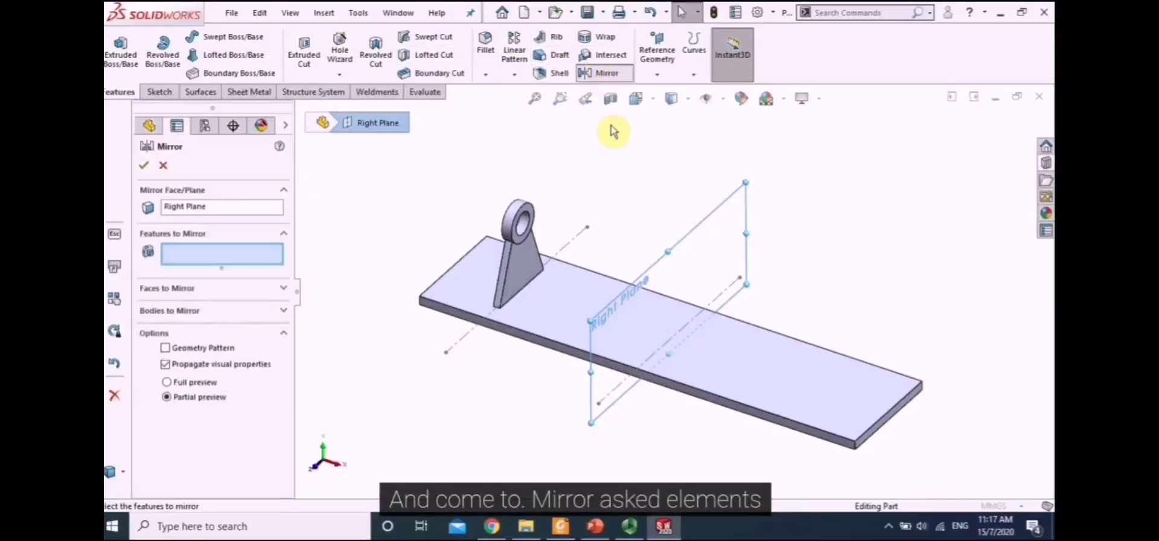
left_click(510, 272)
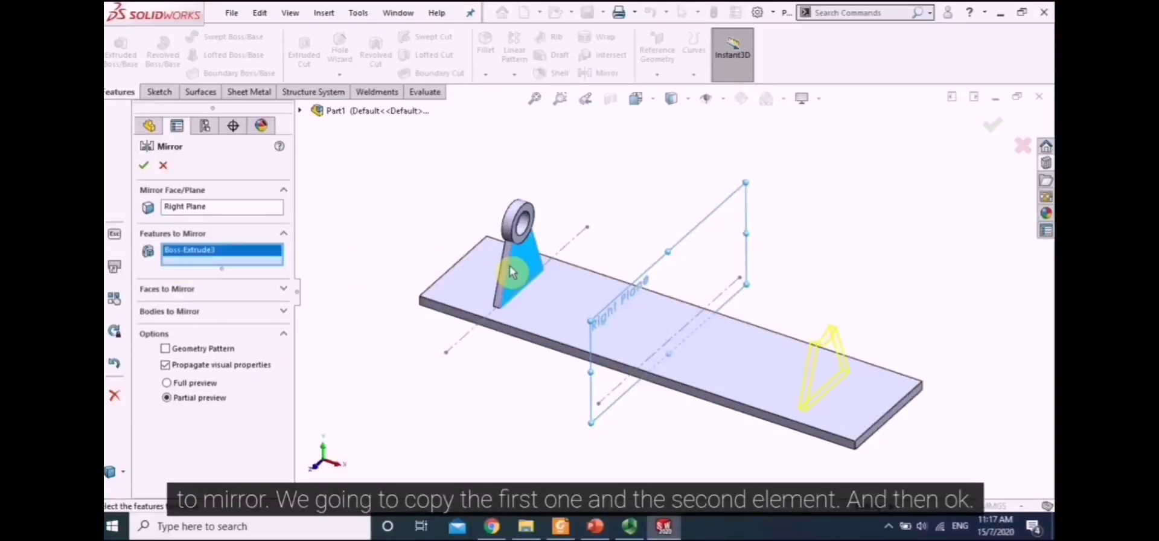
left_click(519, 215)
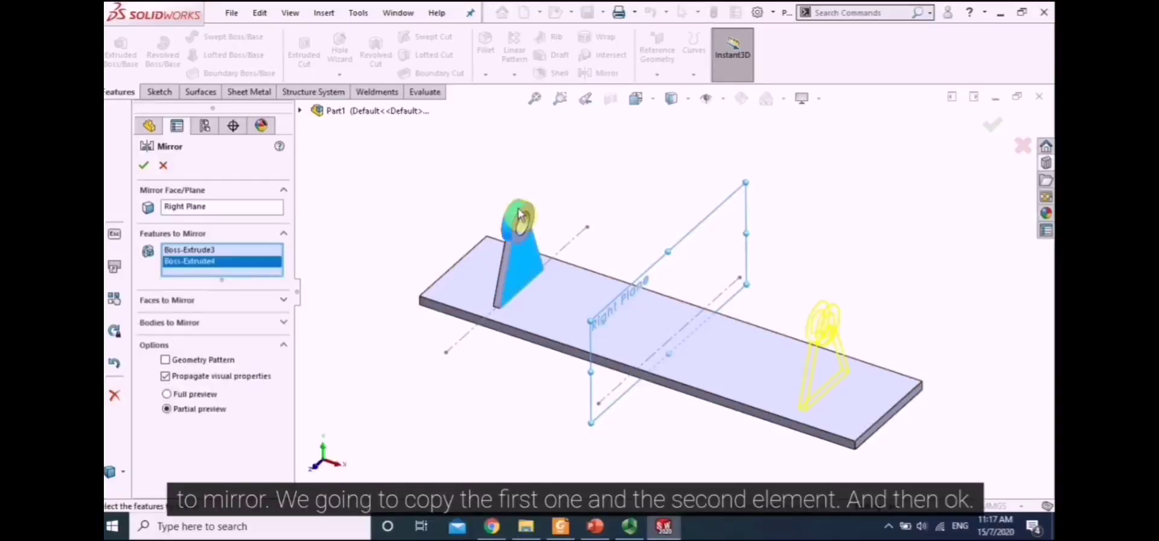
left_click(145, 170)
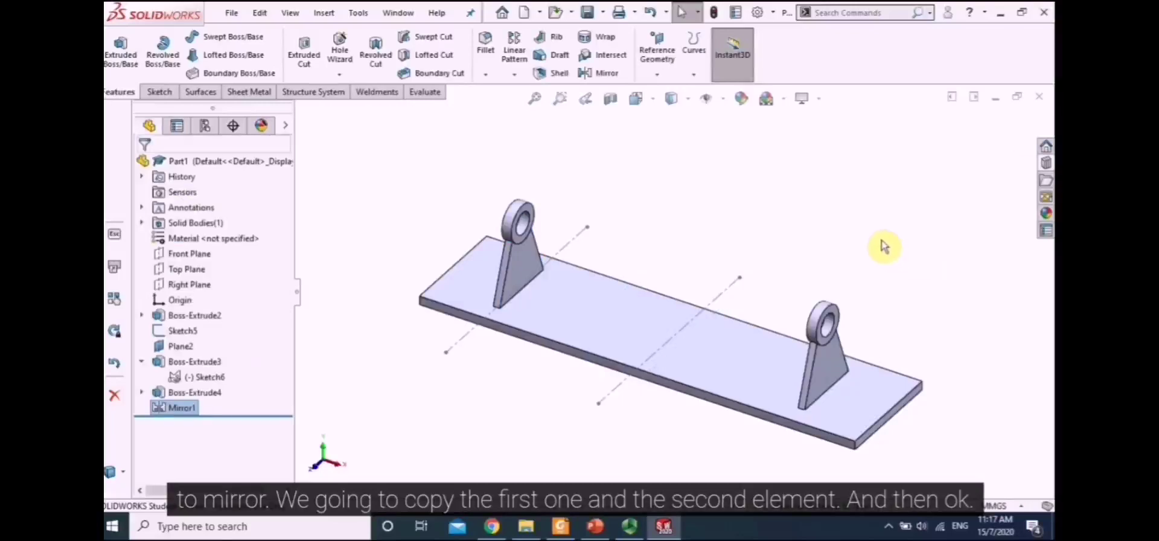
On the plate's upper face, sketch a center rectangle about 185 x 22 mm from the origin and make it construction geometry
middle_click_drag(685, 238, 719, 339)
left_click(718, 340)
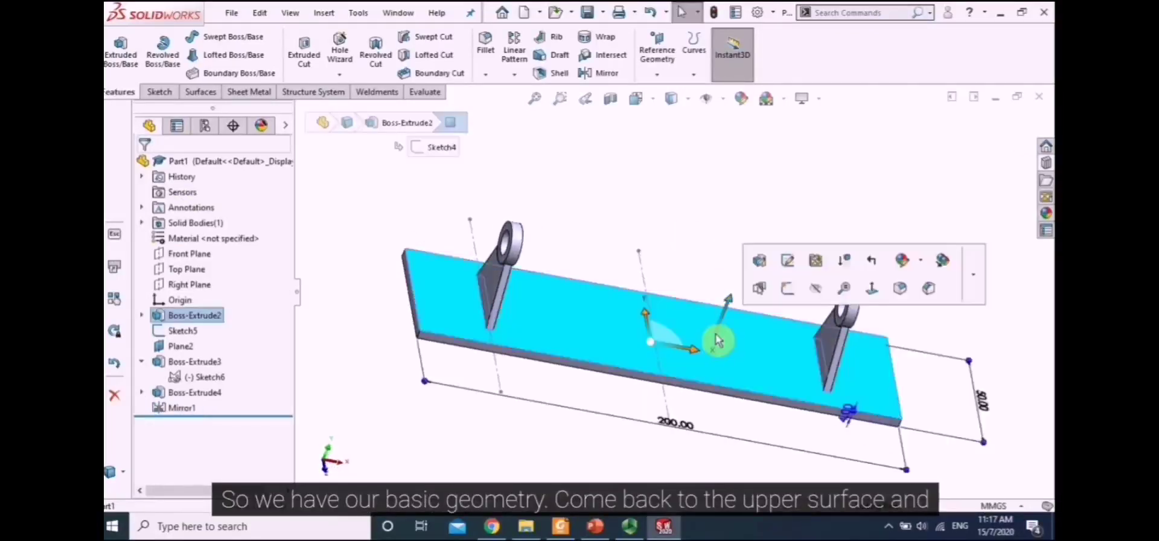
left_click(789, 293)
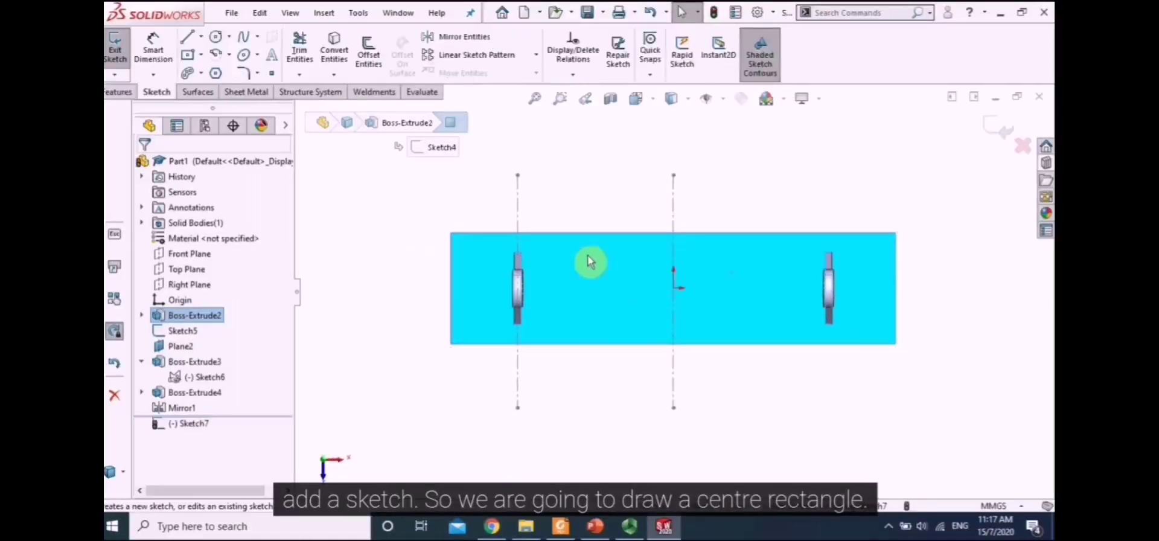
left_click(200, 55)
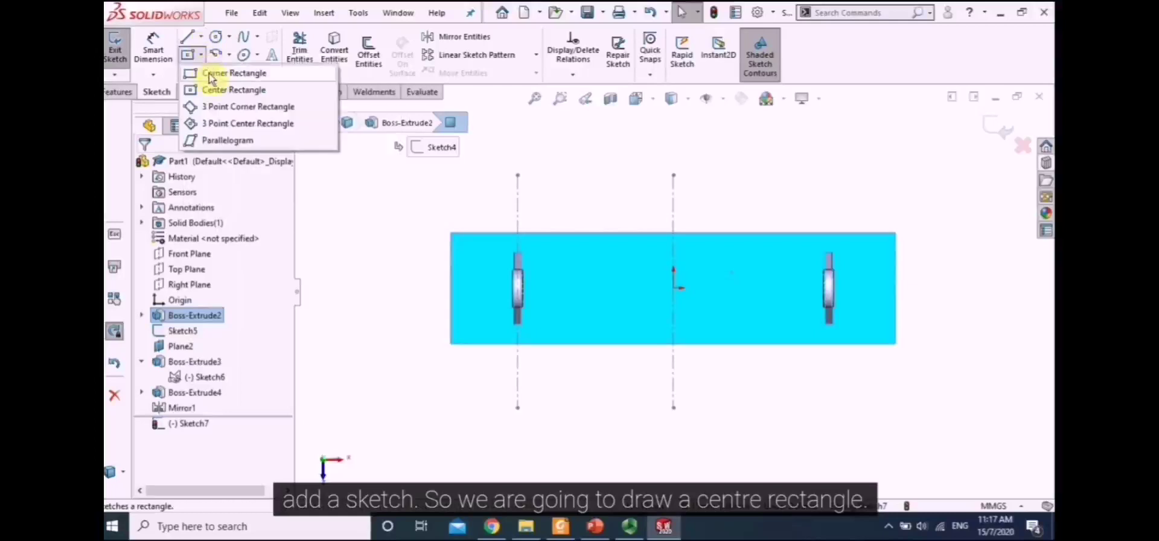
left_click(229, 91)
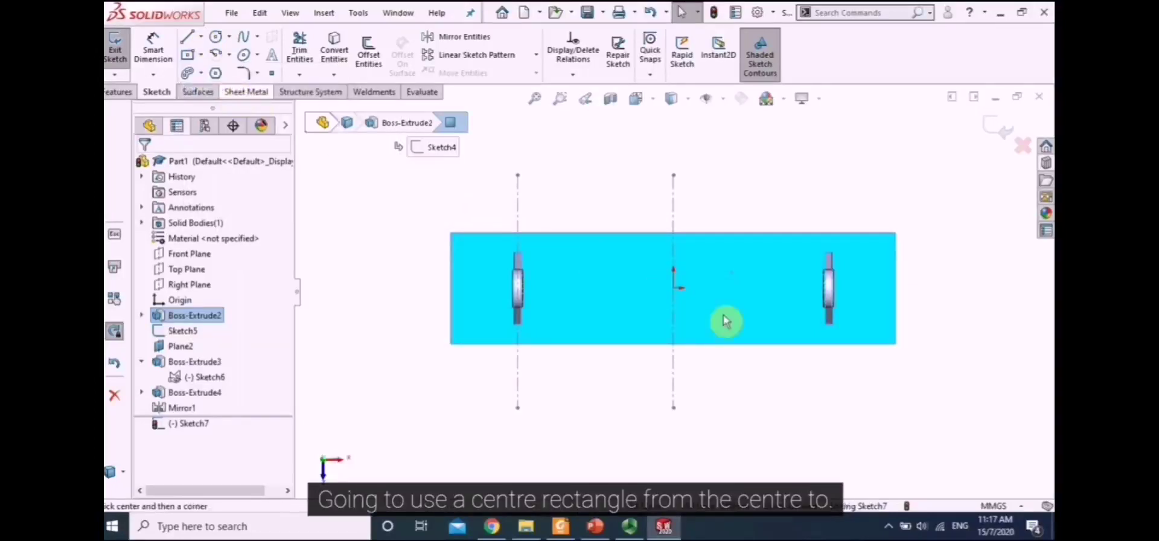
left_click(675, 291)
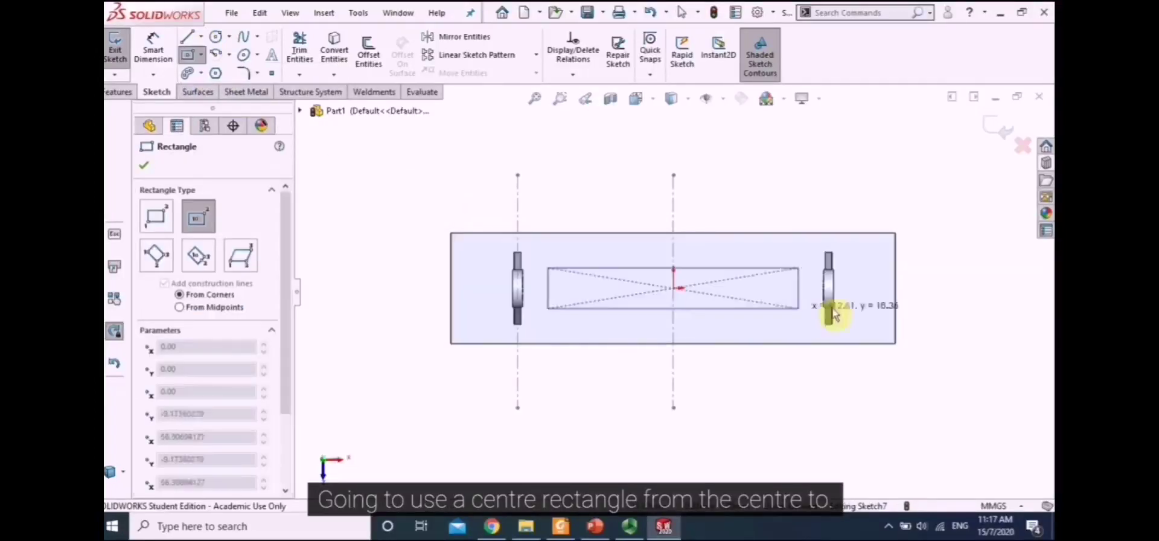
left_click(880, 312)
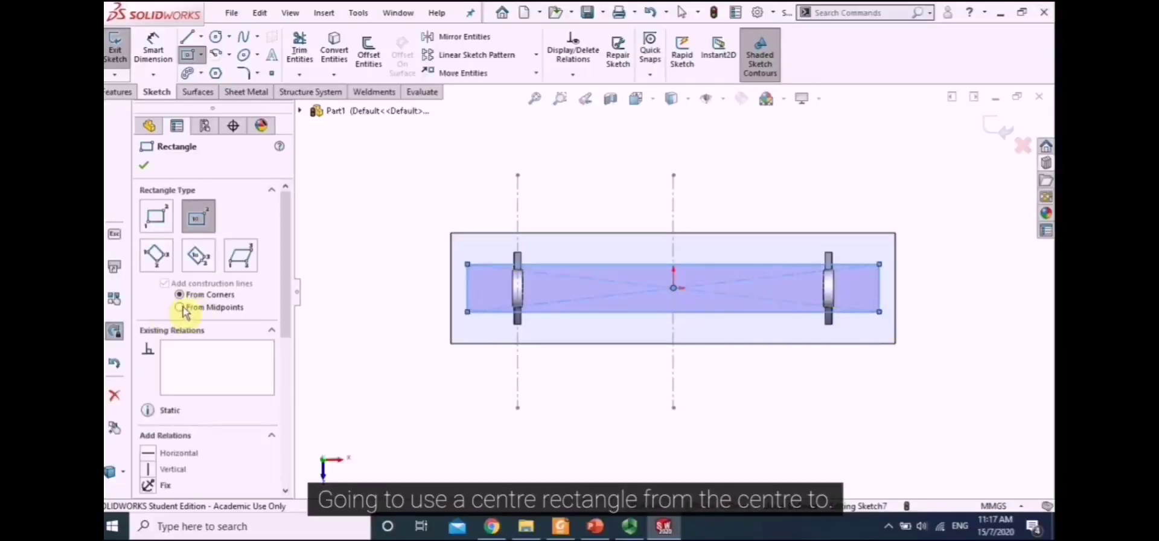
left_click_drag(284, 299, 293, 377)
left_click(175, 361)
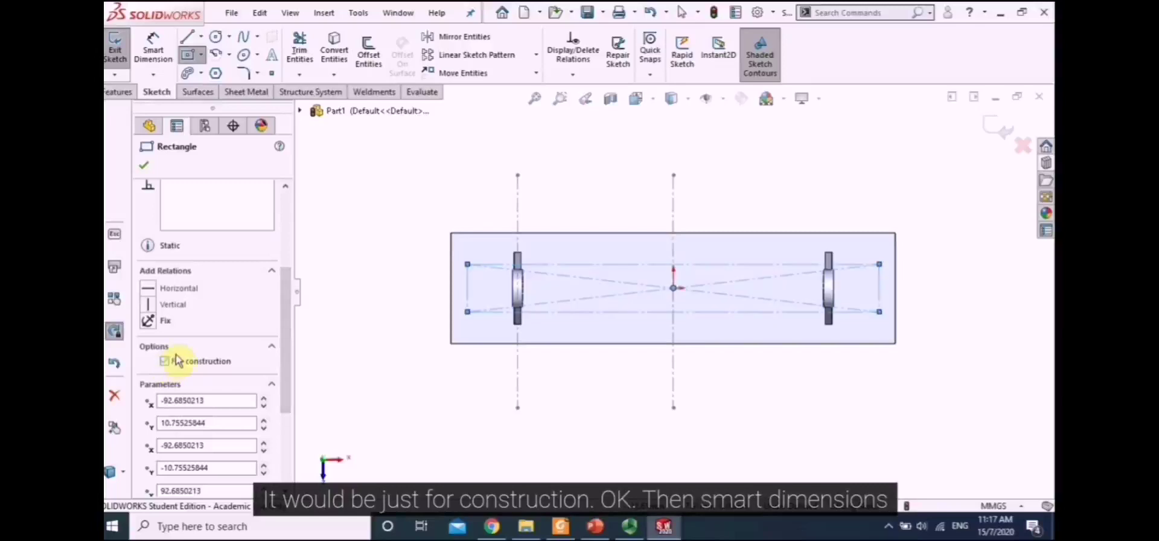
left_click(145, 166)
Dimension the short side of the construction rectangle to 30 mm
left_click(153, 45)
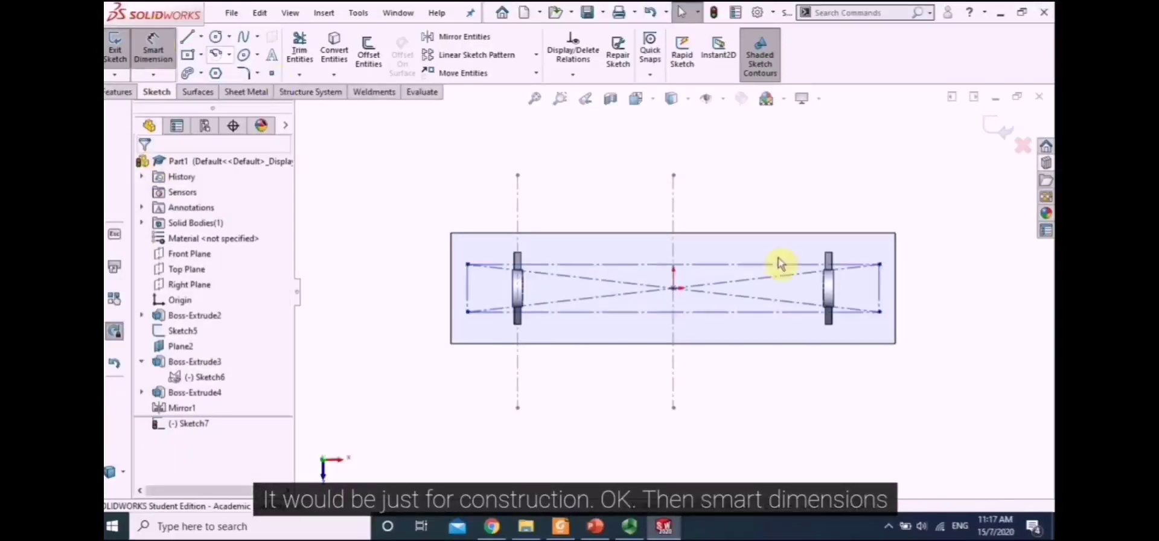
left_click(879, 288)
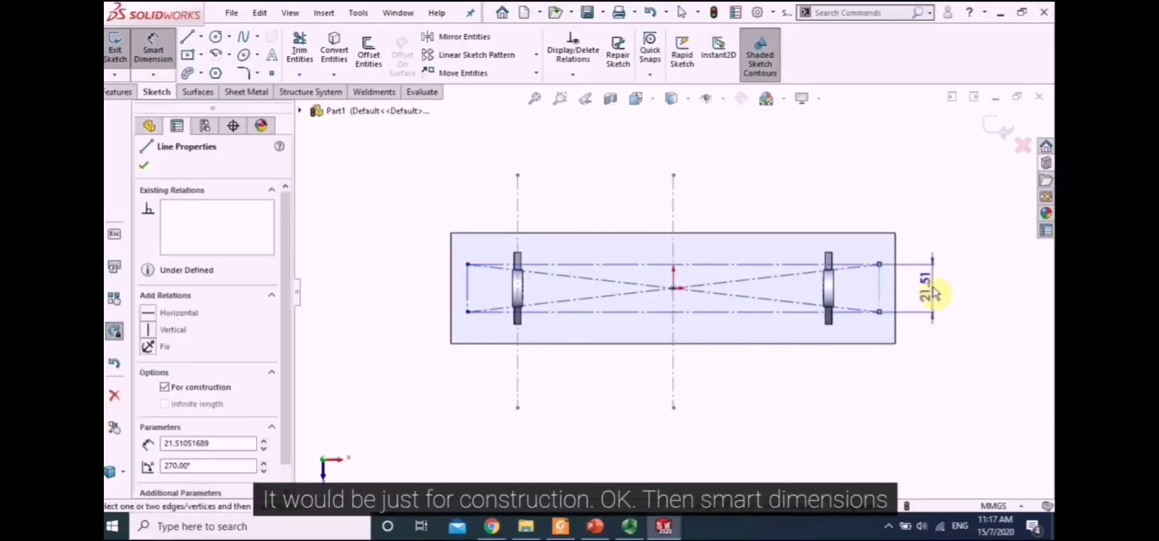
left_click(936, 293)
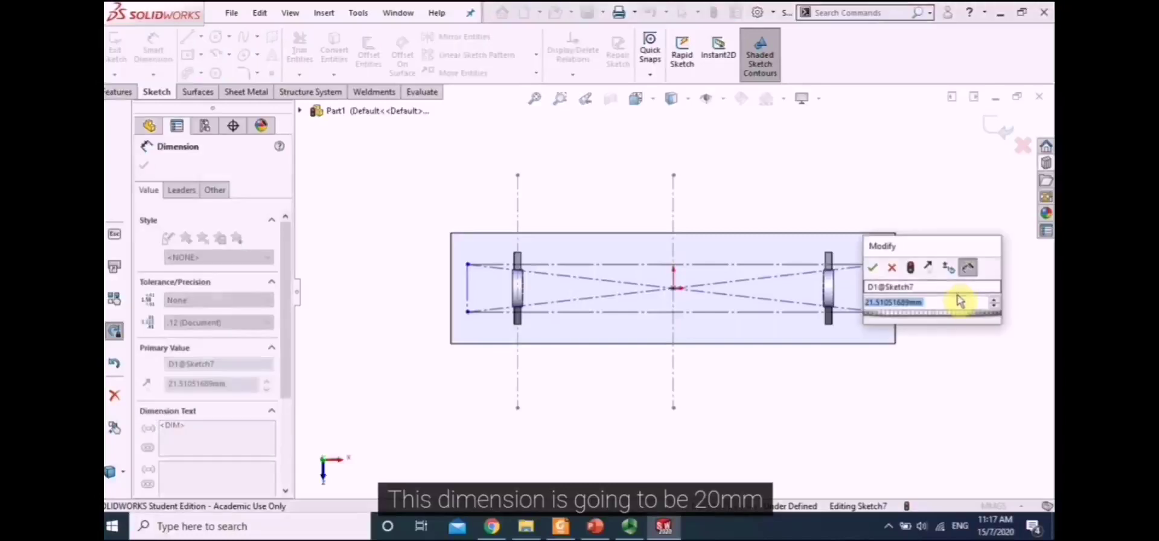
type("20 mm")
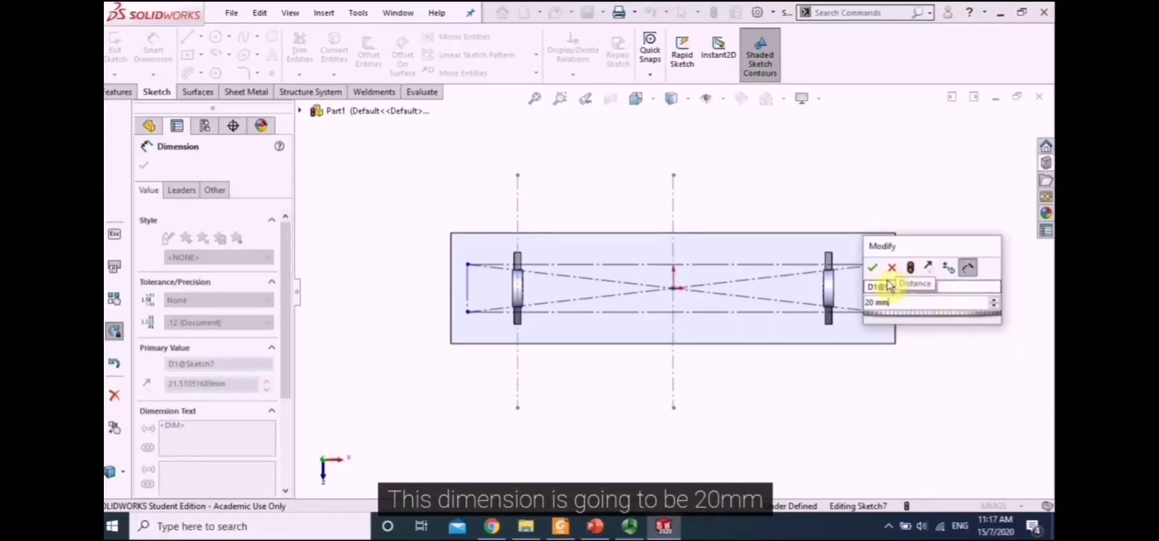
left_click_drag(900, 302, 828, 315)
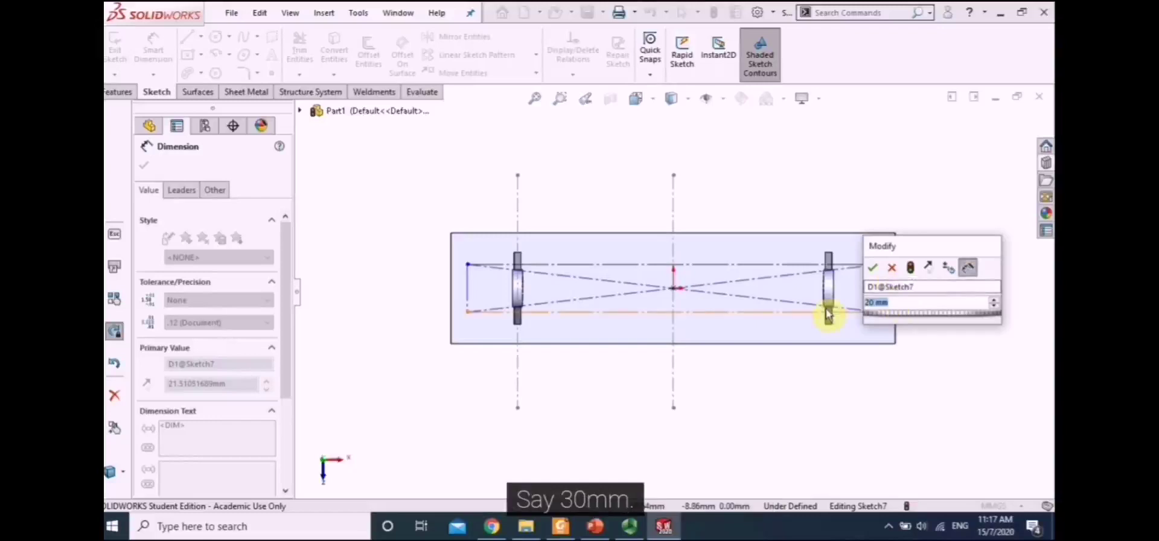
type("30 mm")
left_click(870, 269)
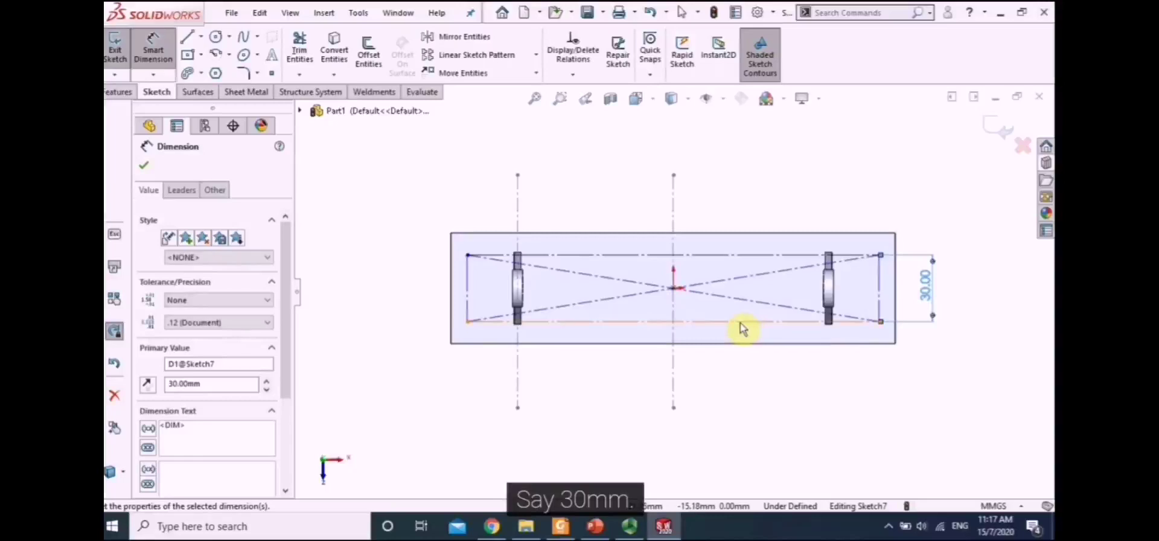
Dimension the long side of the construction rectangle to 175 mm and finish the sketch
left_click(744, 322)
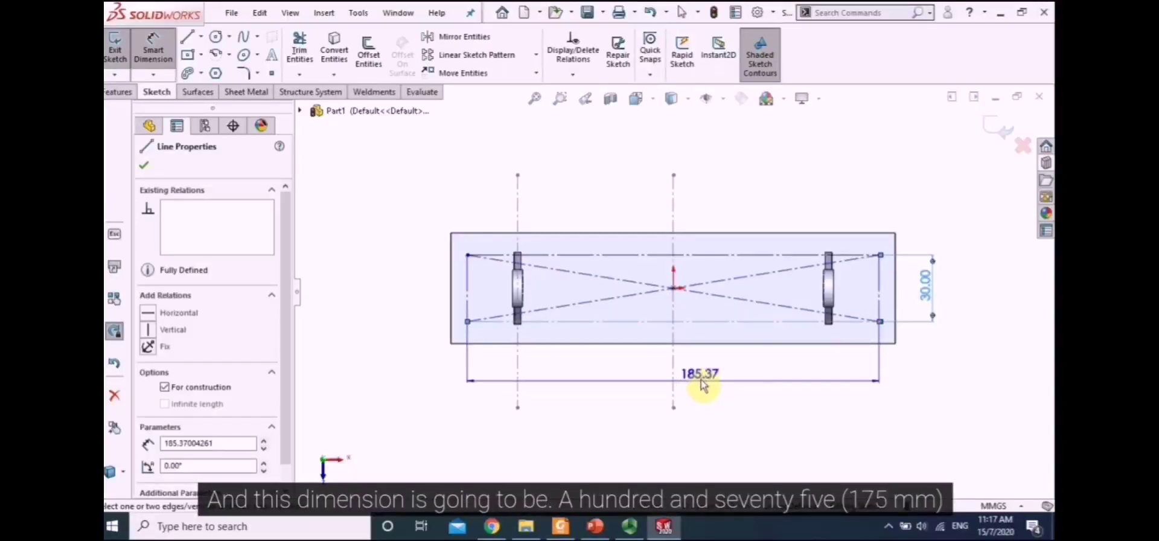
left_click(704, 380)
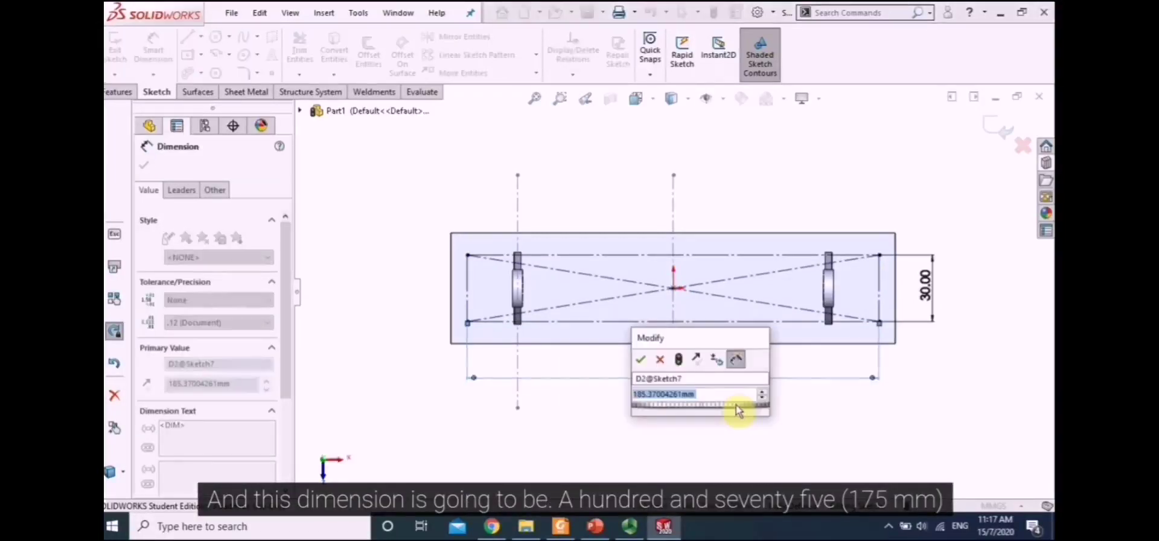
type("175")
key("Tab")
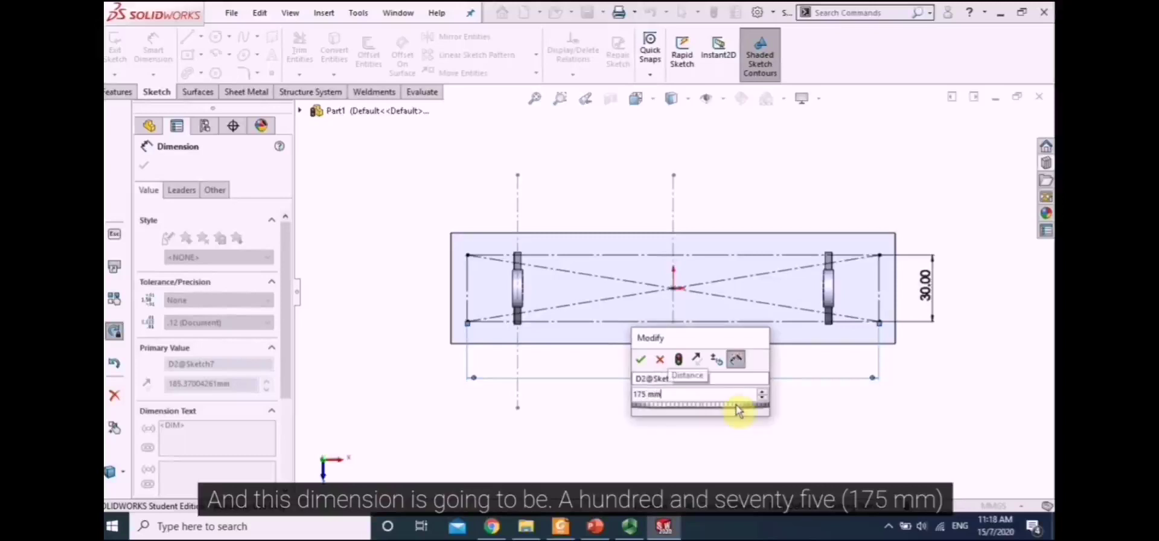
left_click(641, 361)
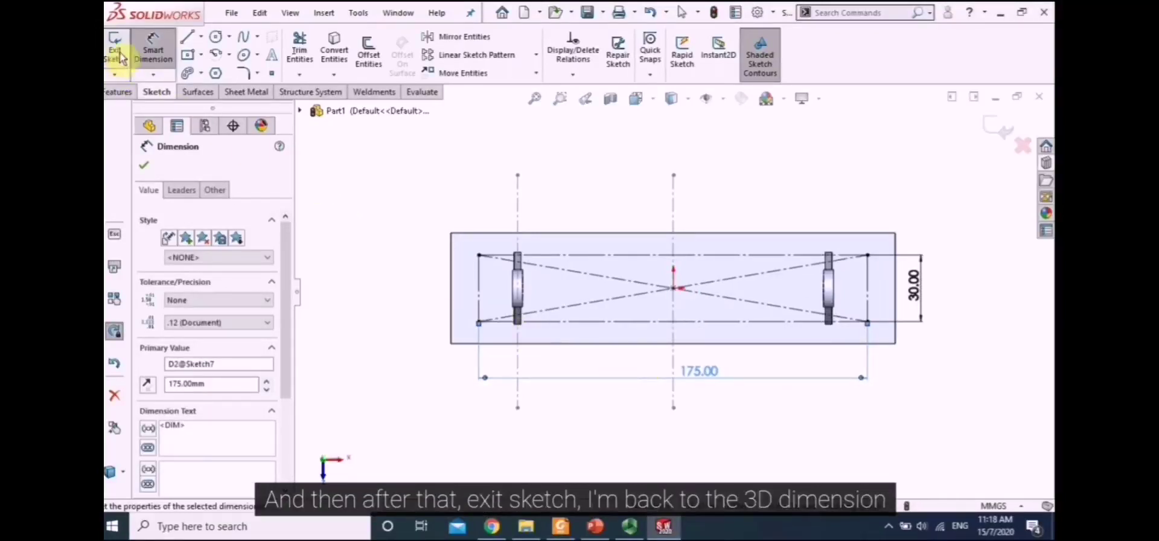
left_click(118, 53)
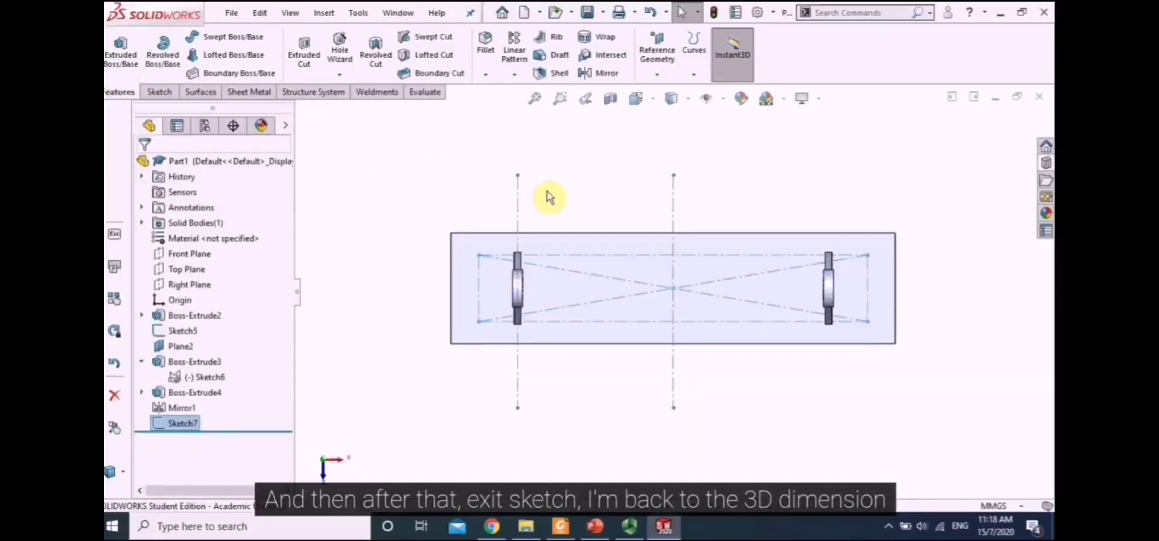
Define a Hole Wizard counterbore for Superior ejector pins, size 1/8, with a Through All end condition
key("space")
left_click(665, 193)
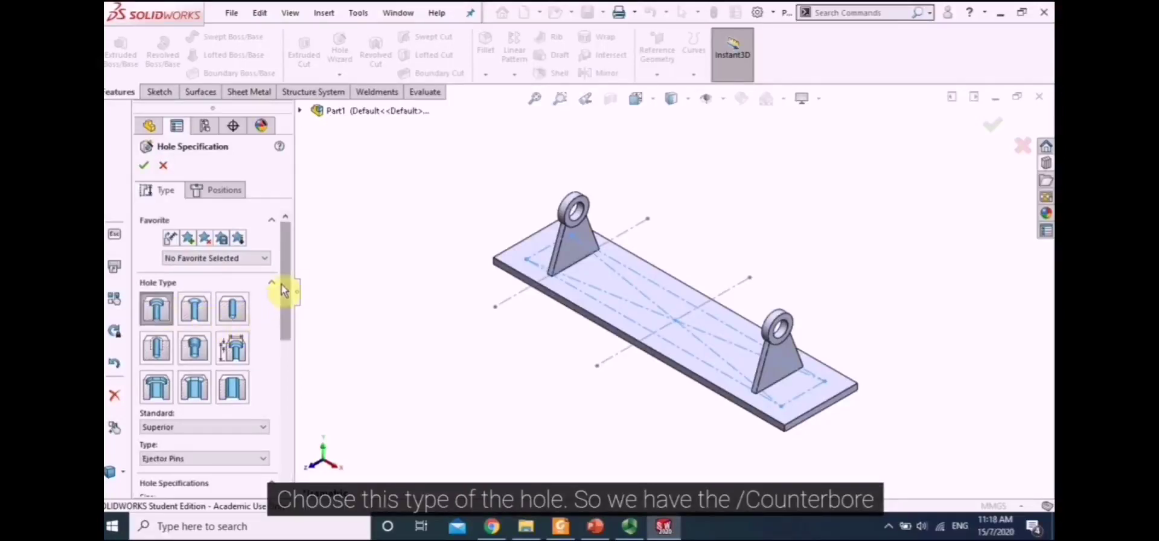
left_click_drag(282, 287, 289, 399)
left_click(192, 279)
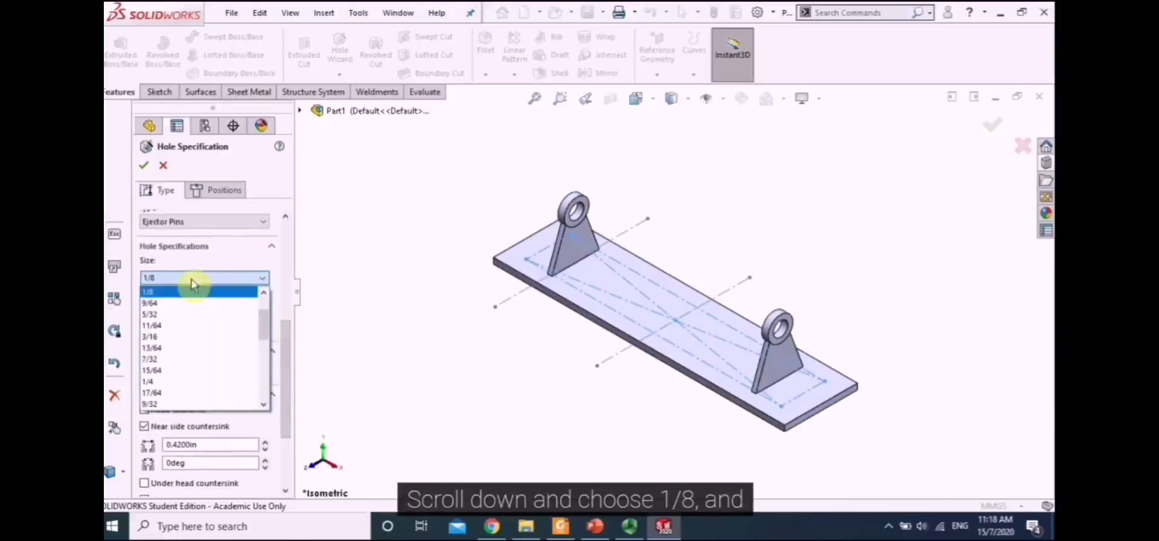
left_click(181, 293)
left_click_drag(288, 355, 289, 399)
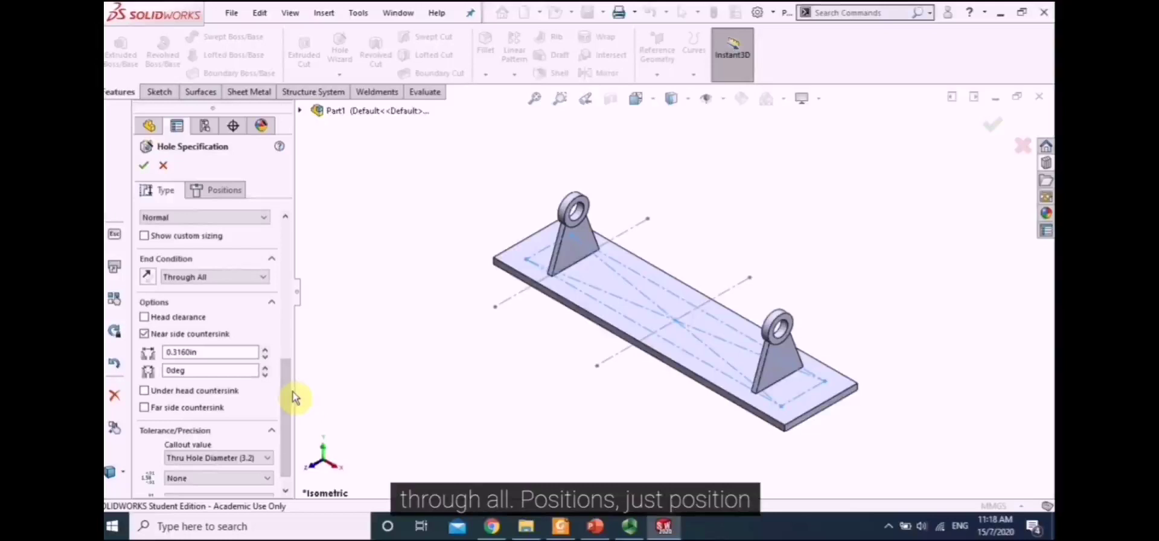
Position the counterbore holes with a 3D sketch at the four corners of the construction rectangle and create them
left_click(223, 192)
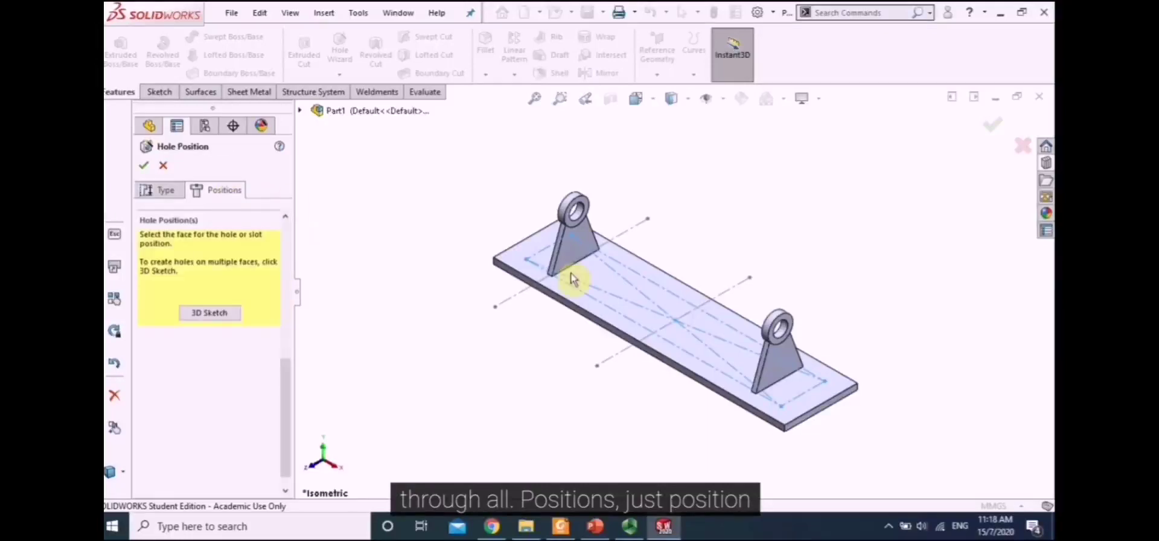
left_click(531, 256)
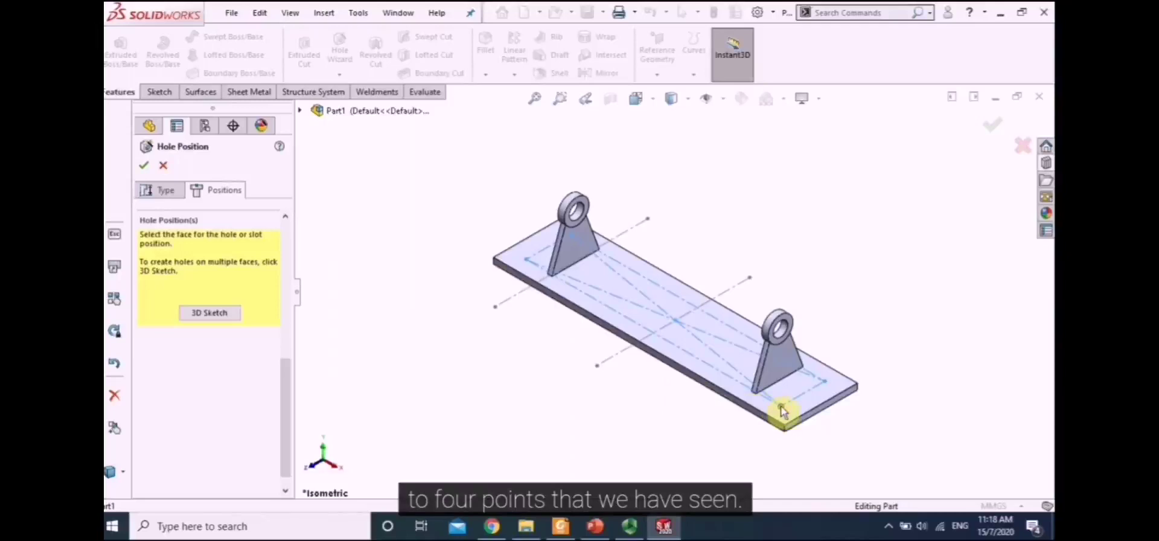
left_click(209, 313)
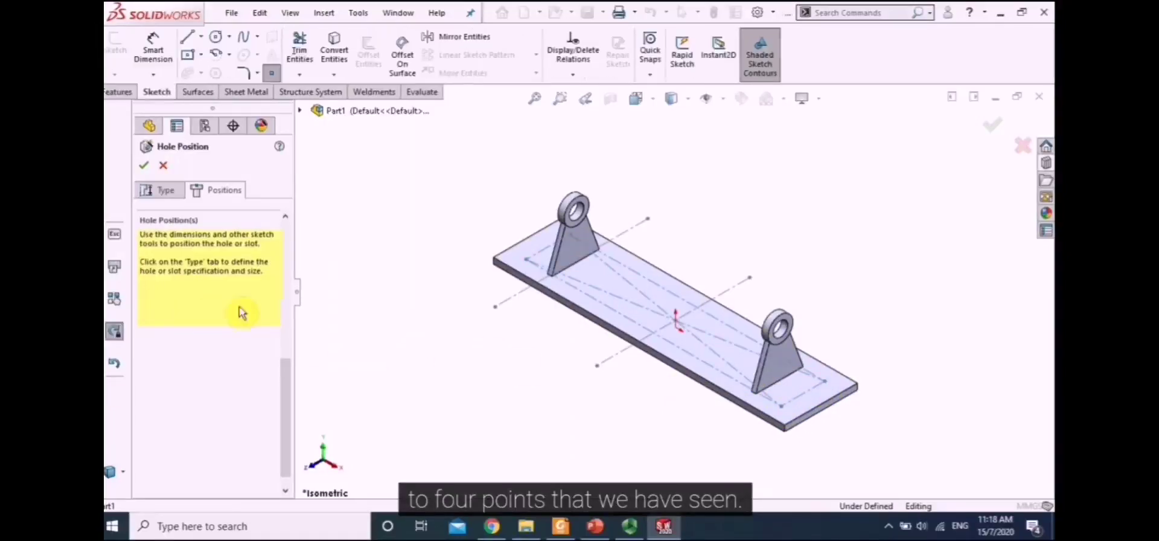
left_click(527, 263)
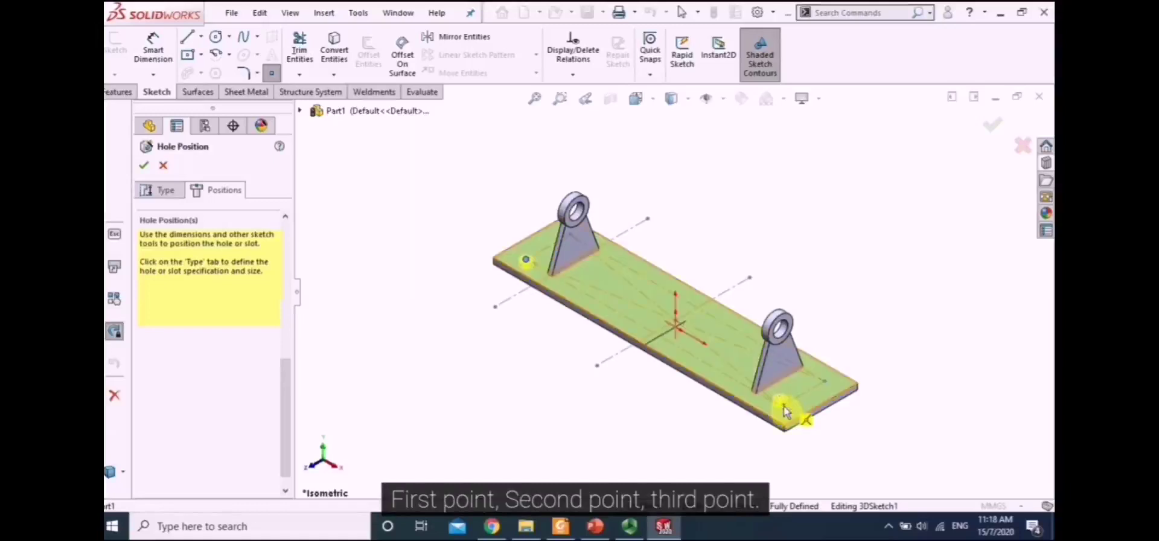
left_click(826, 384)
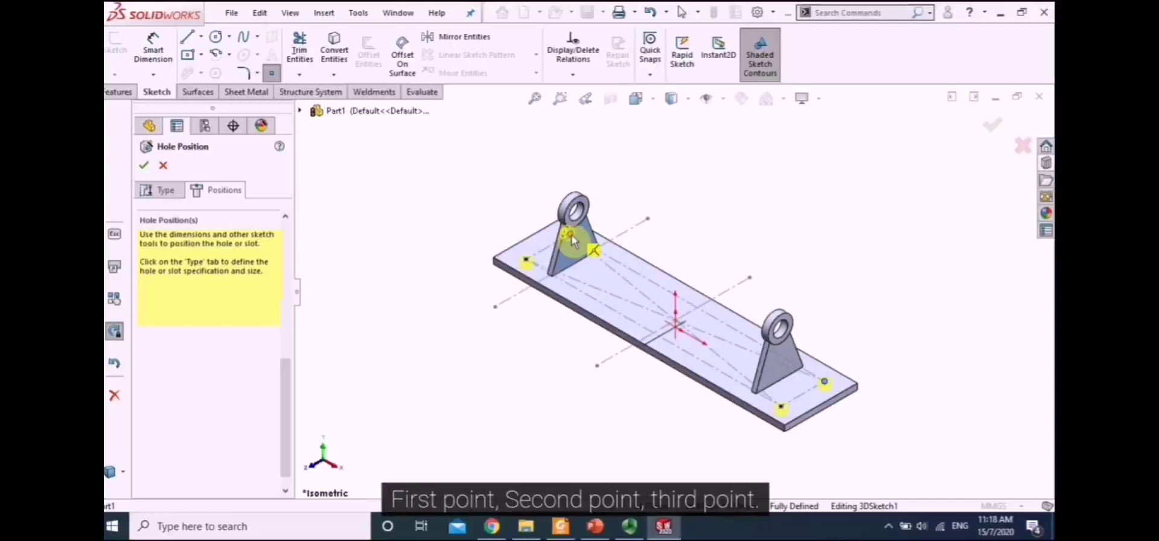
scroll(570, 244, "down", 10)
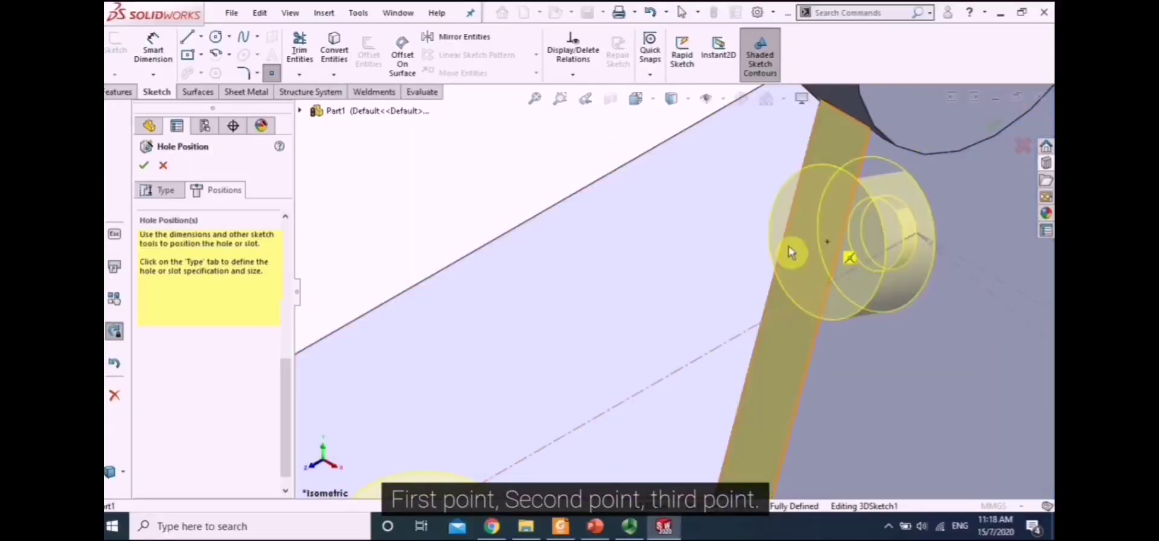
scroll(735, 248, "up", 10)
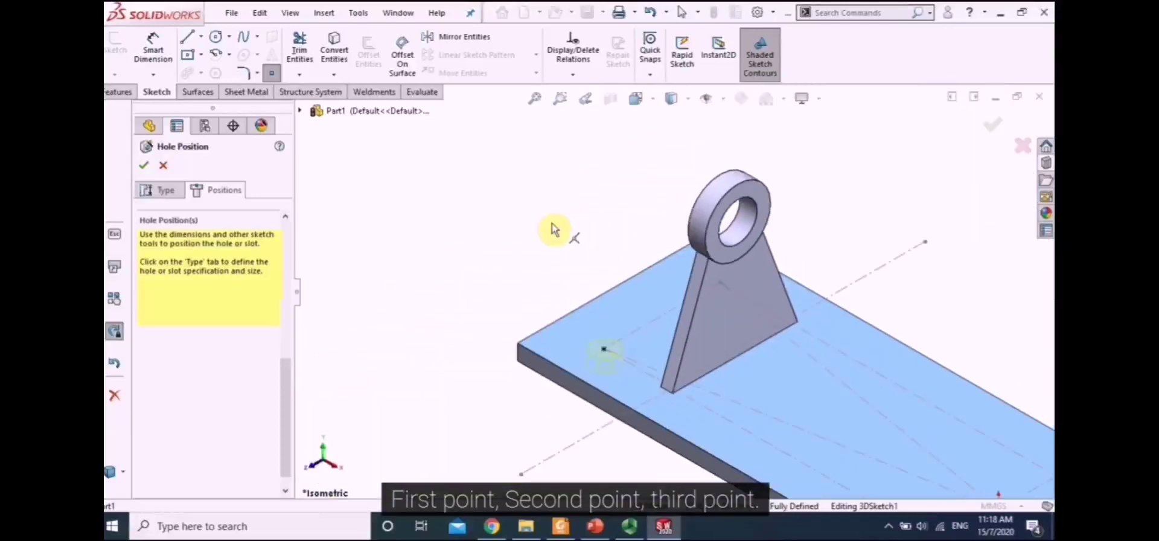
middle_click_drag(554, 230, 595, 280)
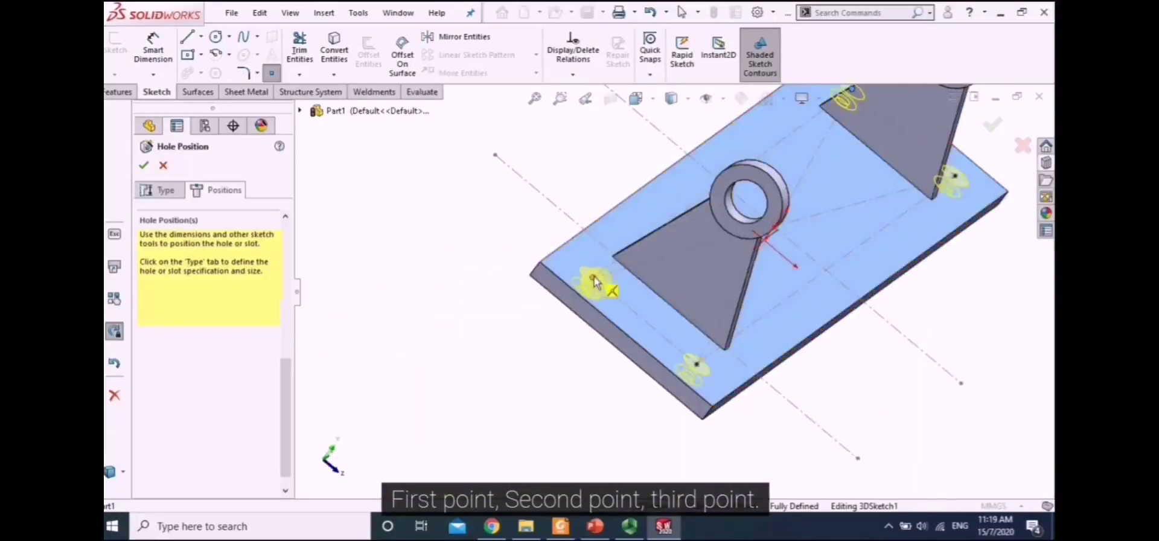
left_click(593, 281)
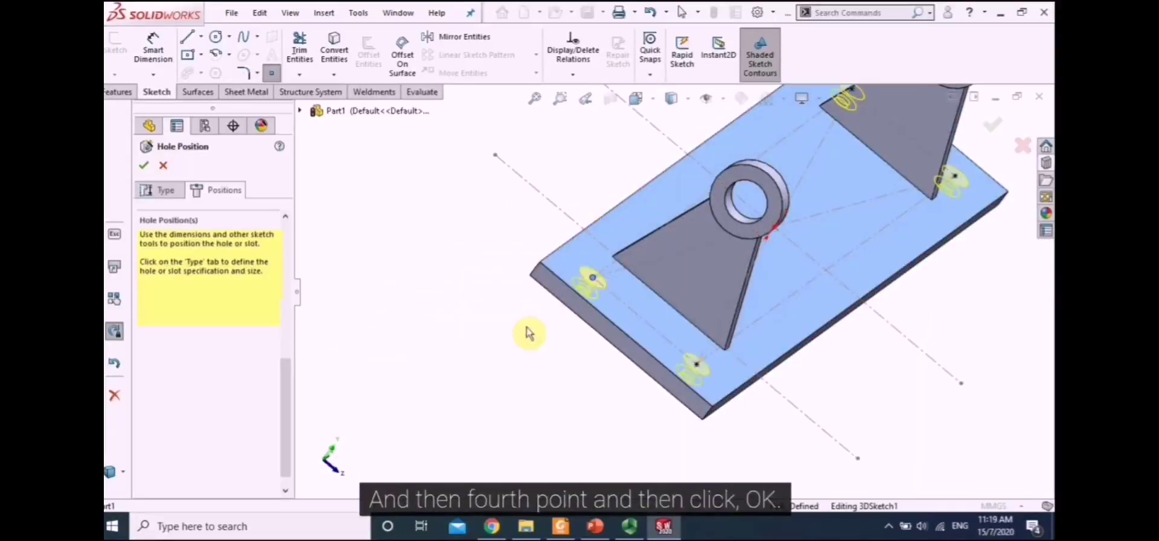
left_click(143, 166)
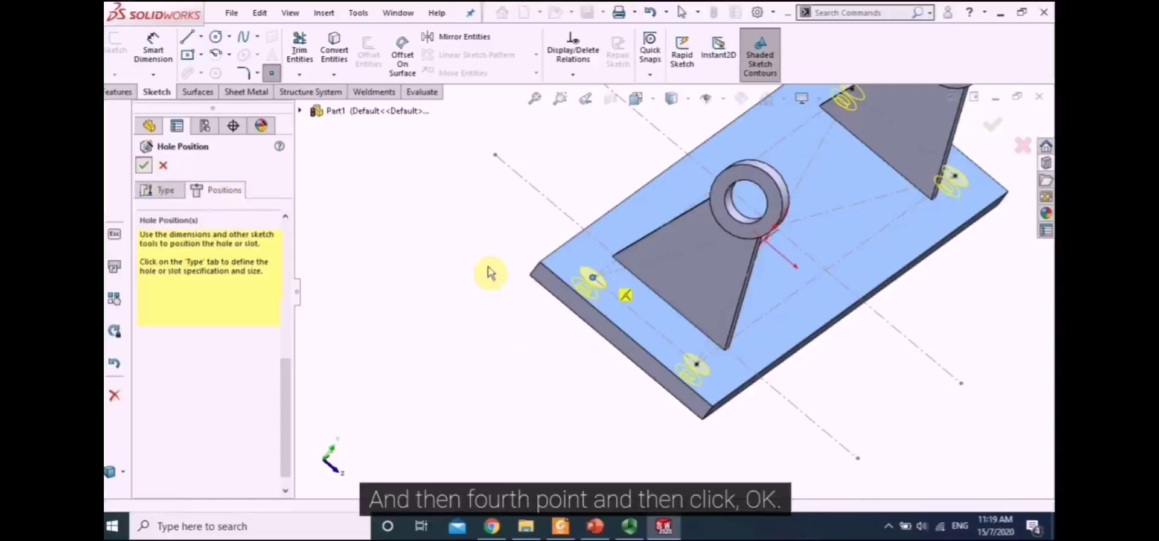
left_click(502, 307)
Examine the counterbore holes up close and across the full plate
scroll(505, 300, "down", 2)
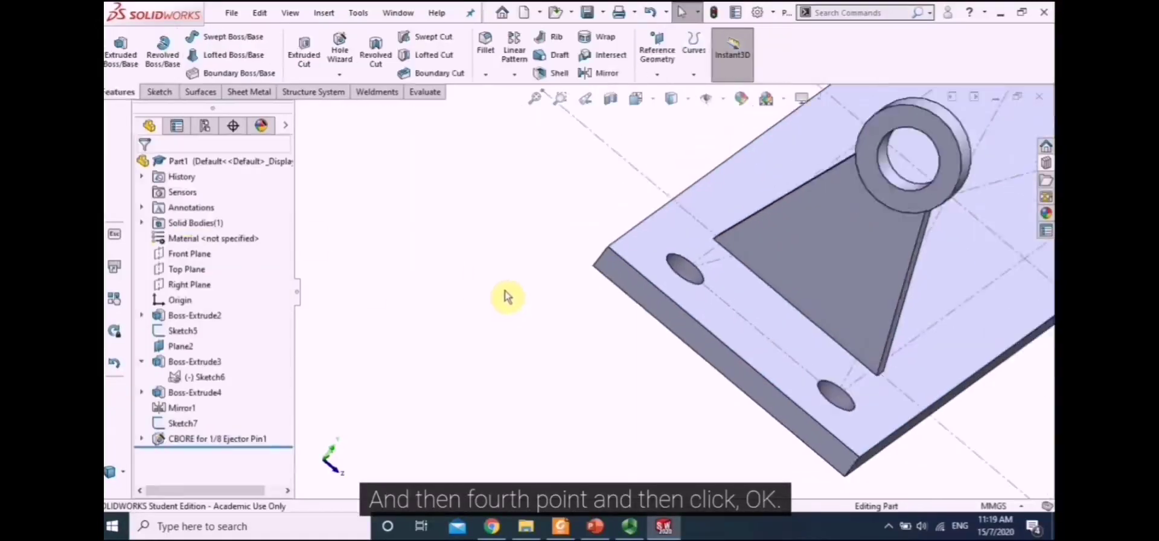
scroll(506, 297, "up", 9)
scroll(762, 263, "down", 4)
middle_click_drag(685, 241, 712, 223)
left_click(724, 99)
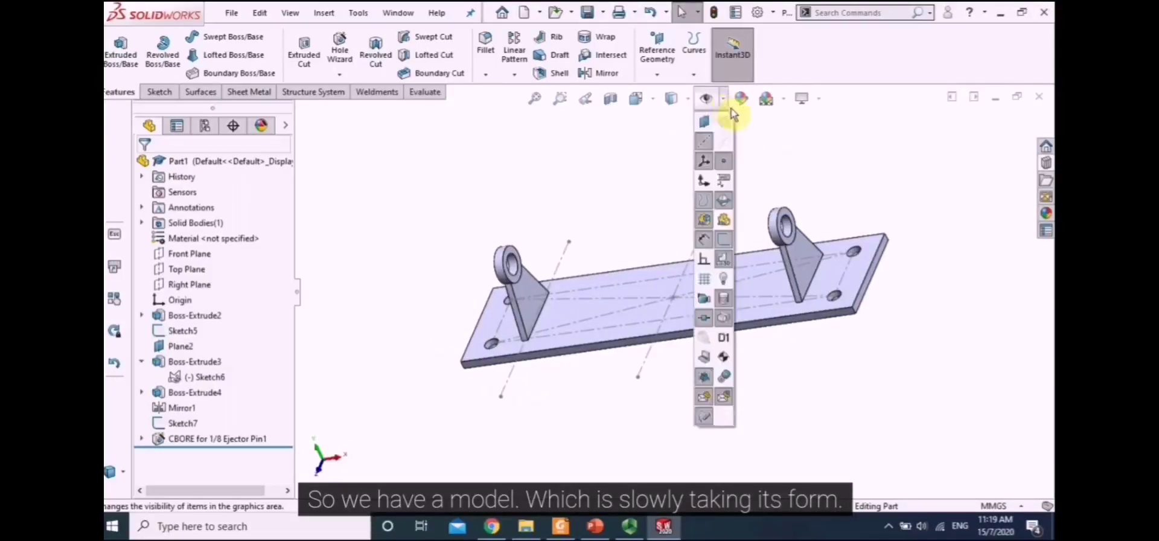
left_click(724, 100)
left_click(724, 101)
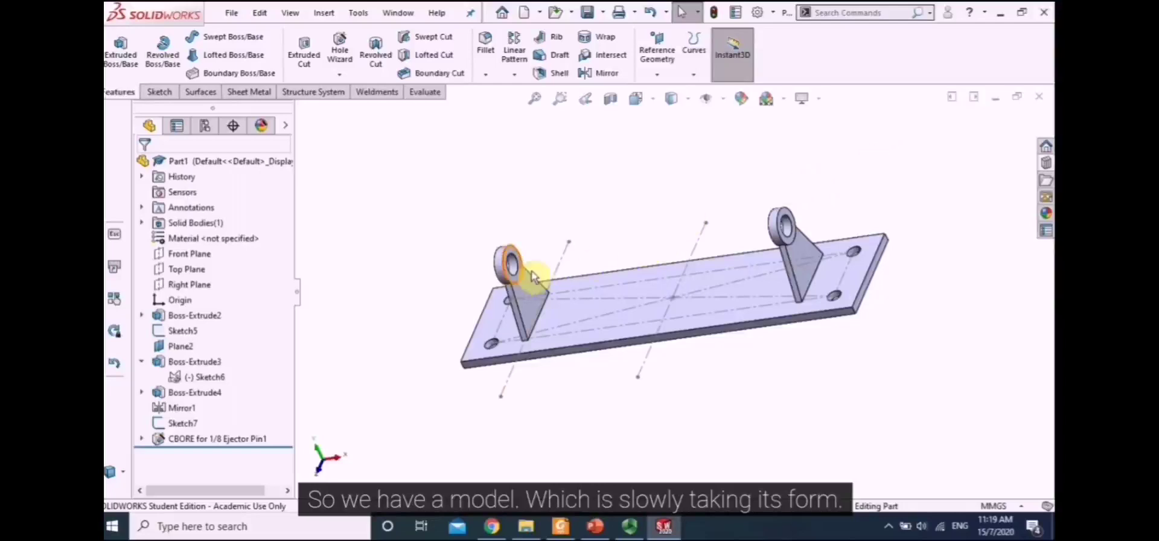
Delete the sketch with the centerlines that cross the plate, and undo the deletion
left_click(566, 267)
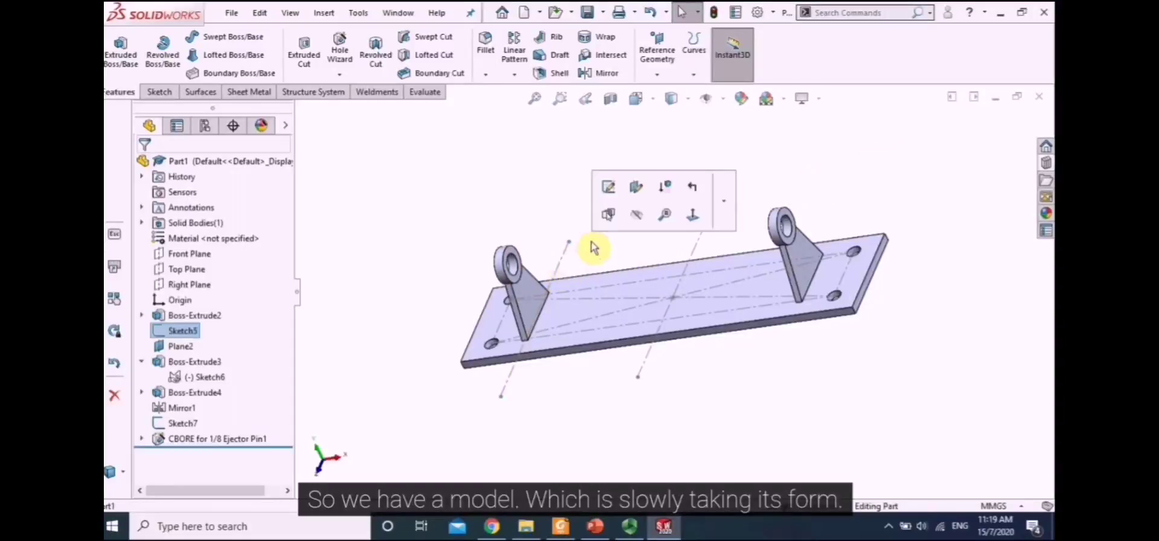
key("Delete")
left_click(536, 192)
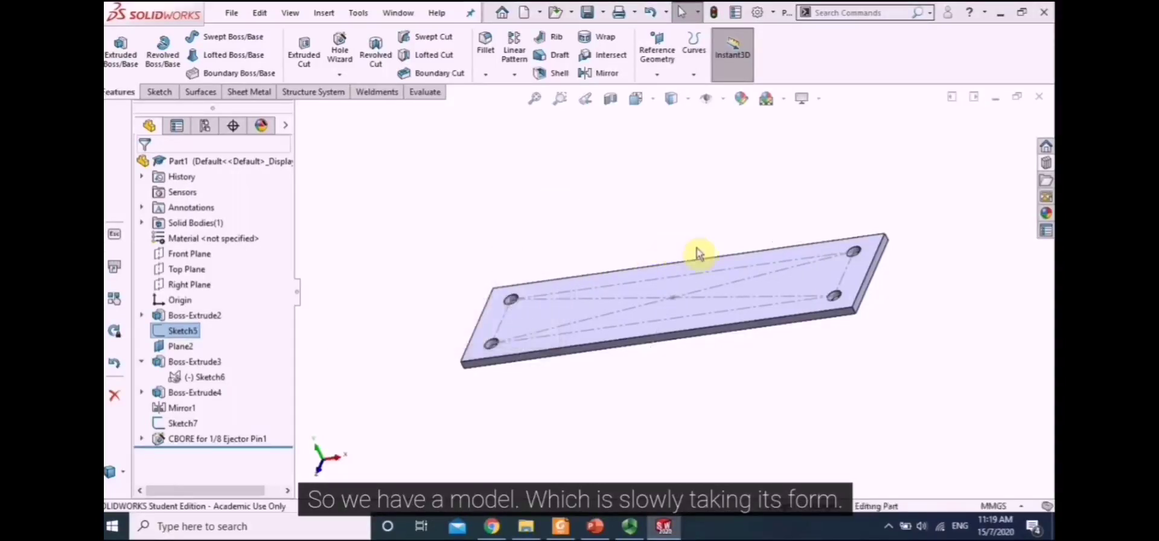
key("ctrl+z")
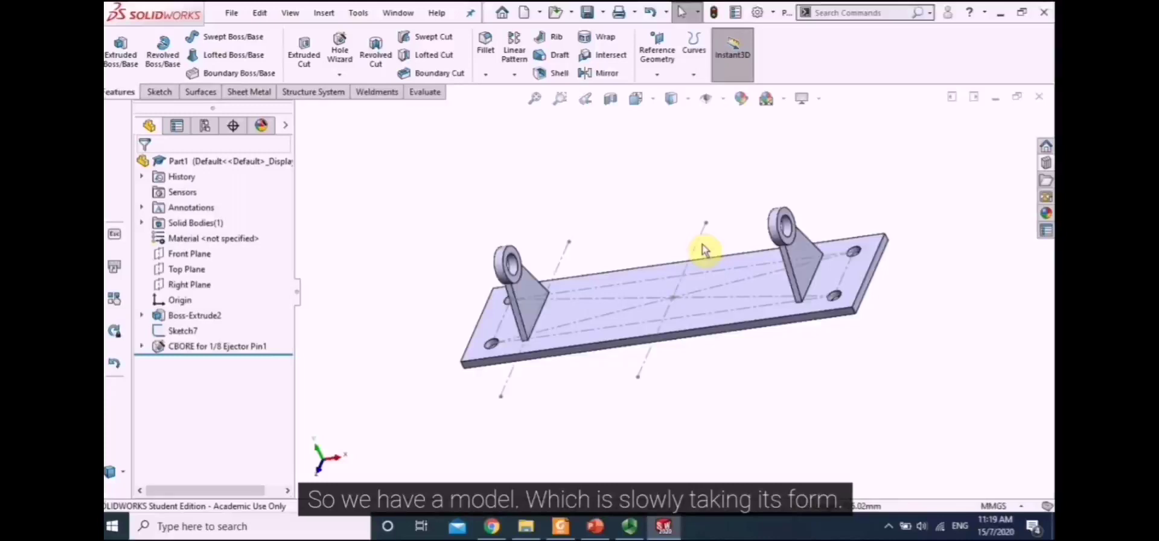
Turn off the display of axes in the graphics area
middle_click_drag(632, 218, 753, 284)
scroll(660, 266, "down", 1)
scroll(660, 266, "up", 4)
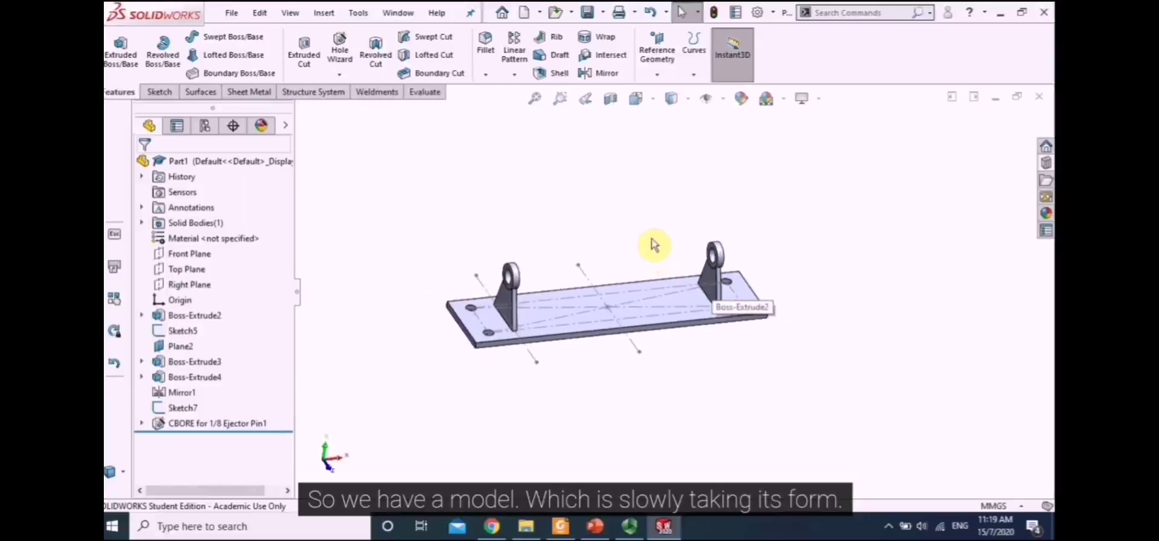
left_click(723, 100)
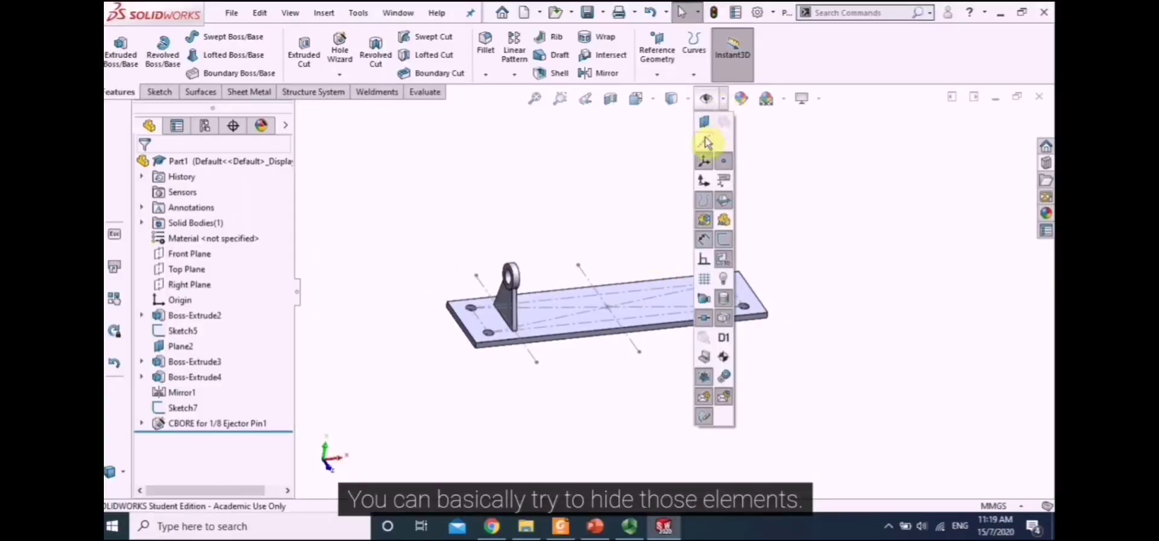
left_click(705, 163)
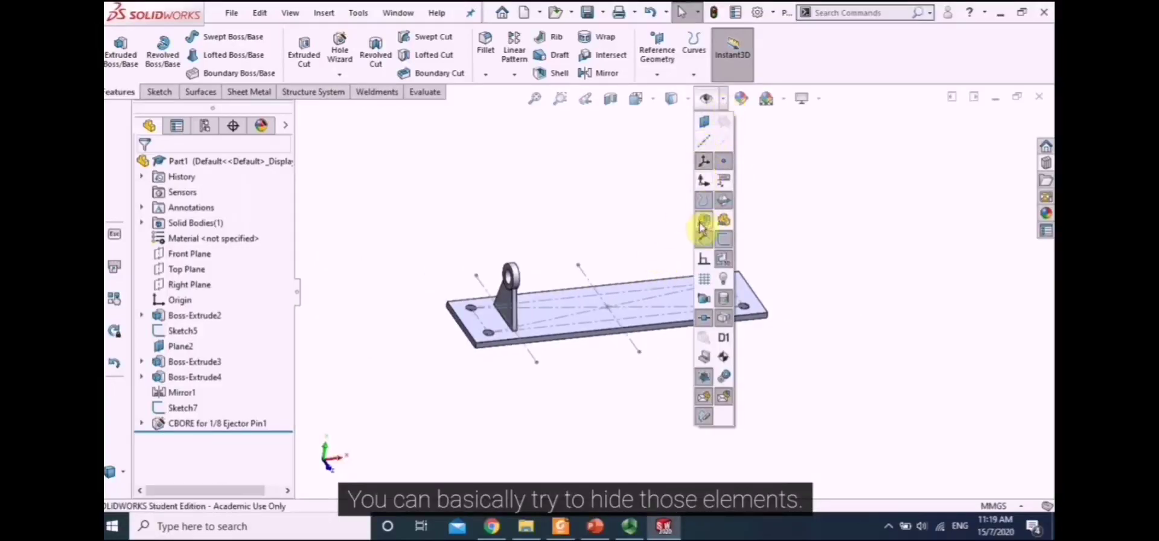
left_click(781, 243)
scroll(724, 283, "down", 2)
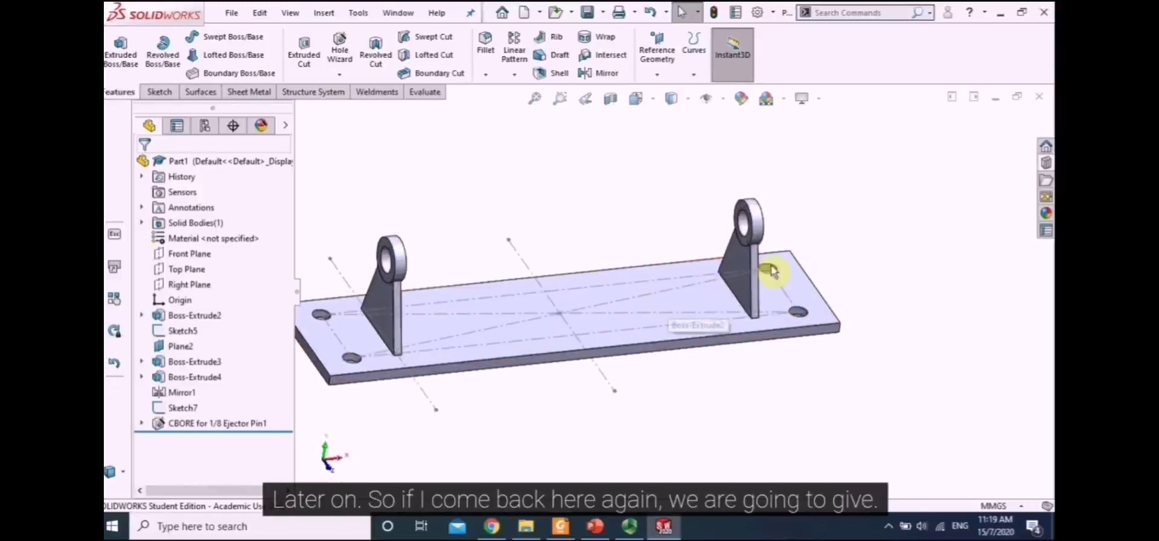
Fillet the four vertical corner edges of the plate with a 3 mm radius
middle_click_drag(833, 249, 815, 232)
scroll(849, 240, "down", 1)
scroll(848, 240, "up", 3)
scroll(530, 302, "down", 3)
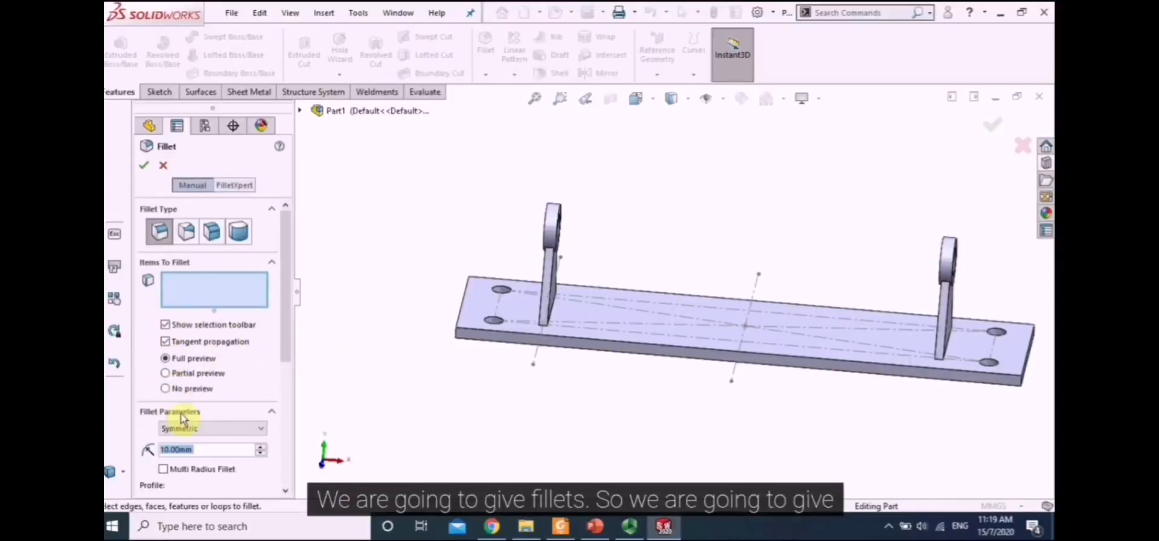
left_click(202, 450)
type("3")
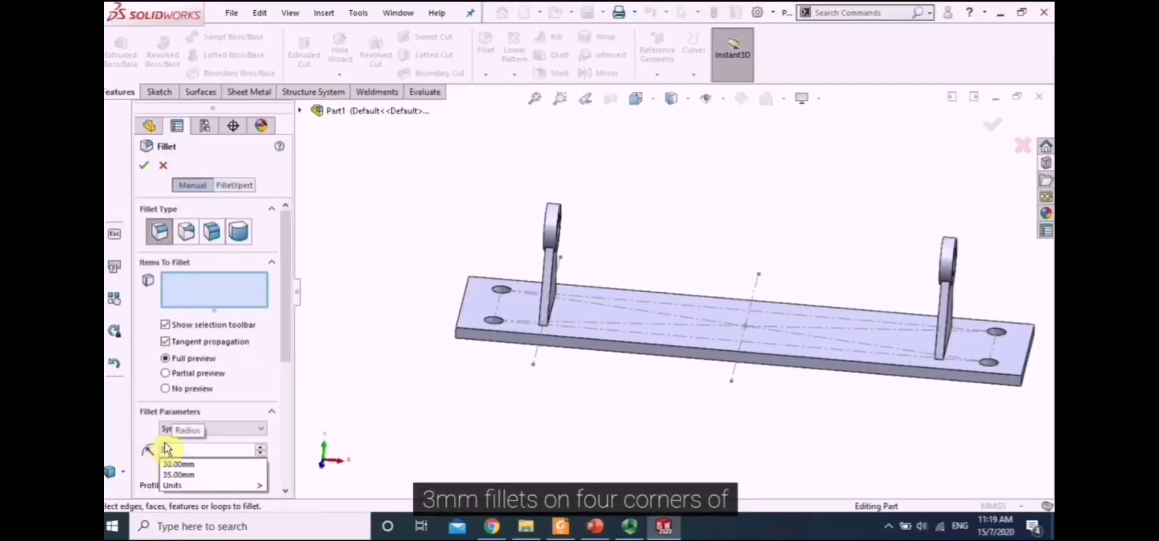
key("Return")
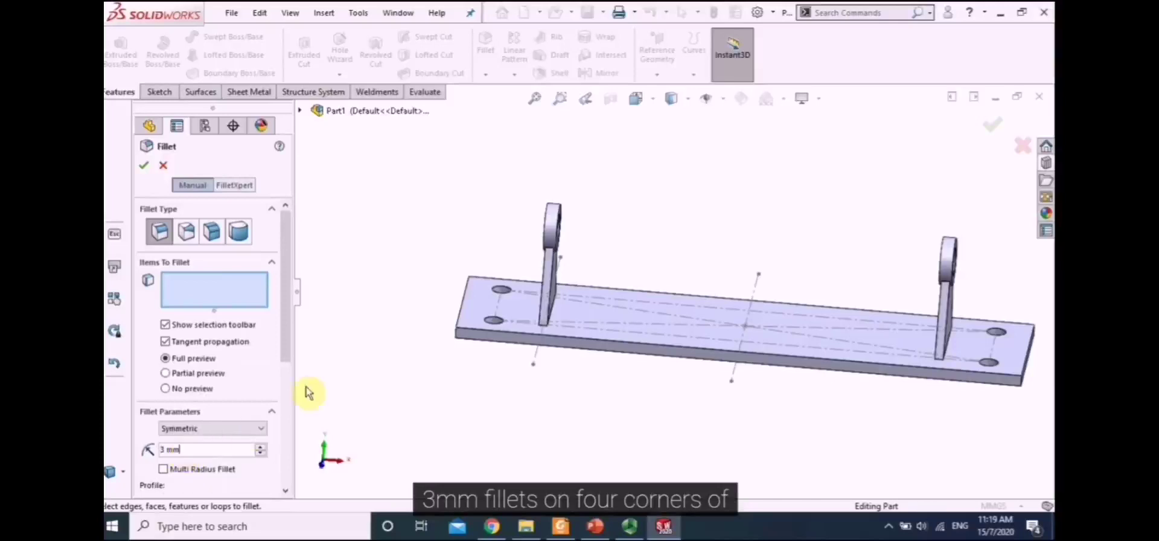
left_click(460, 334)
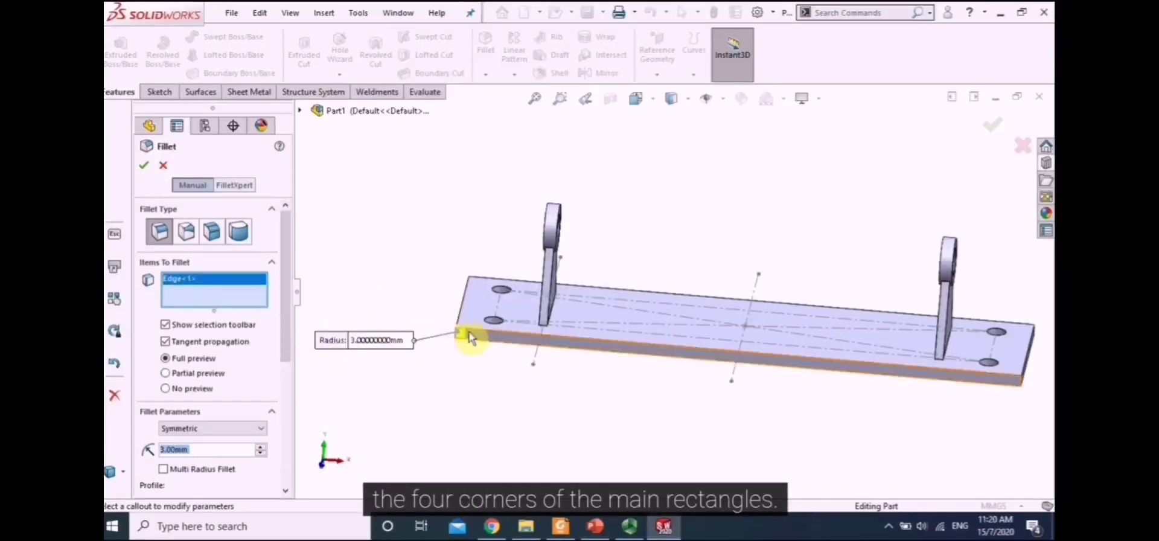
left_click(1024, 383)
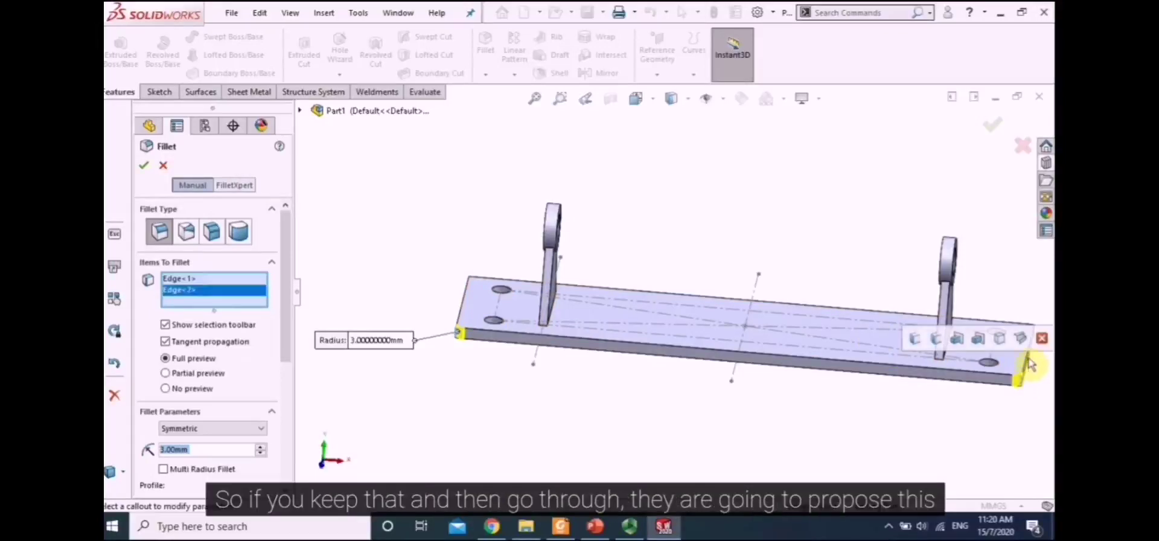
left_click(915, 342)
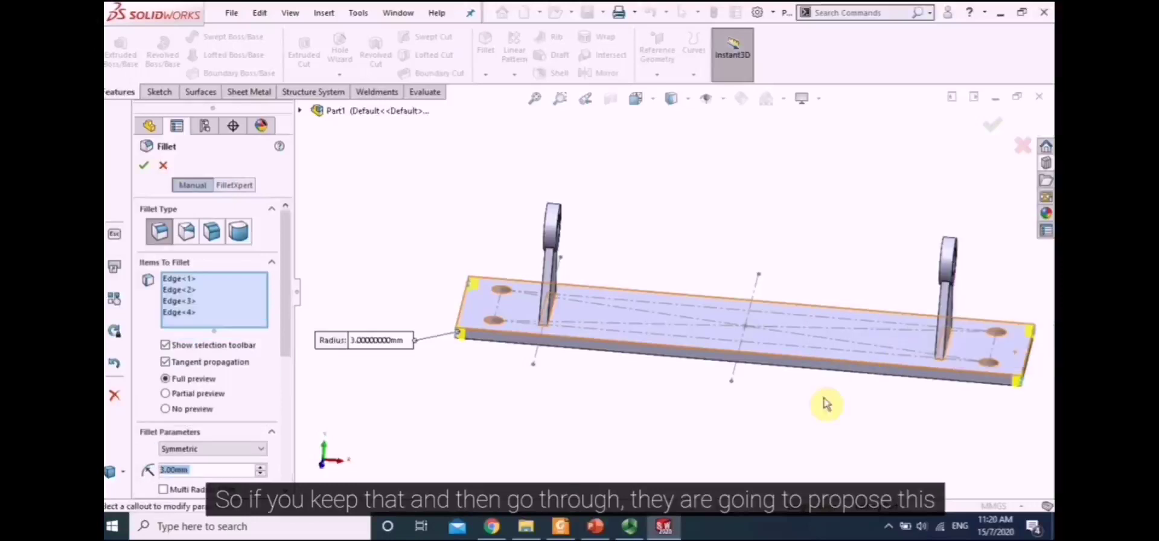
left_click(143, 167)
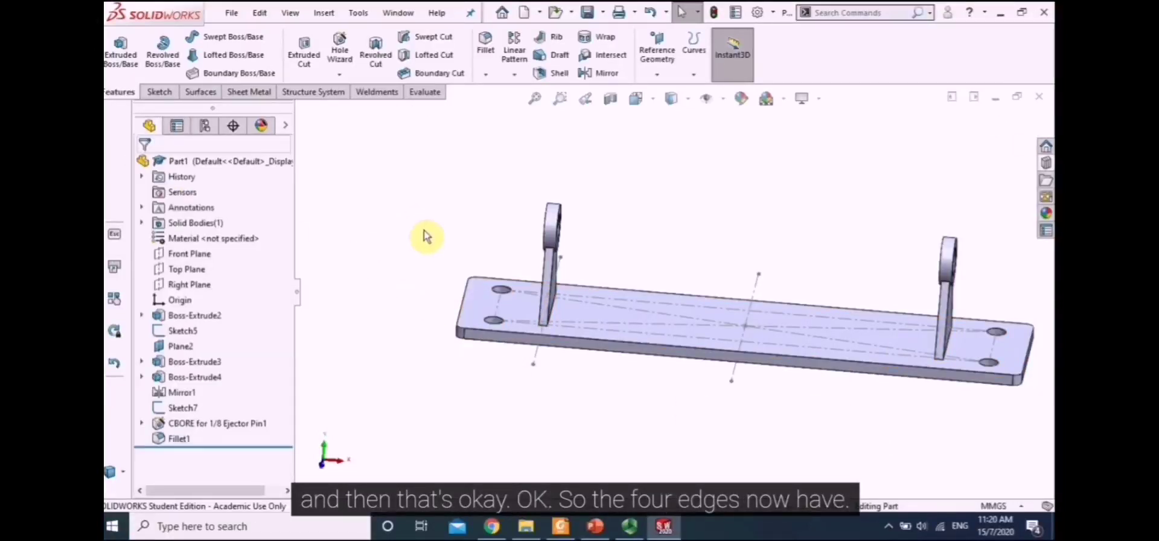
Start a 2 mm fillet on the two long edges where one support meets the plate
middle_click_drag(424, 235, 556, 352)
scroll(557, 352, "down", 4)
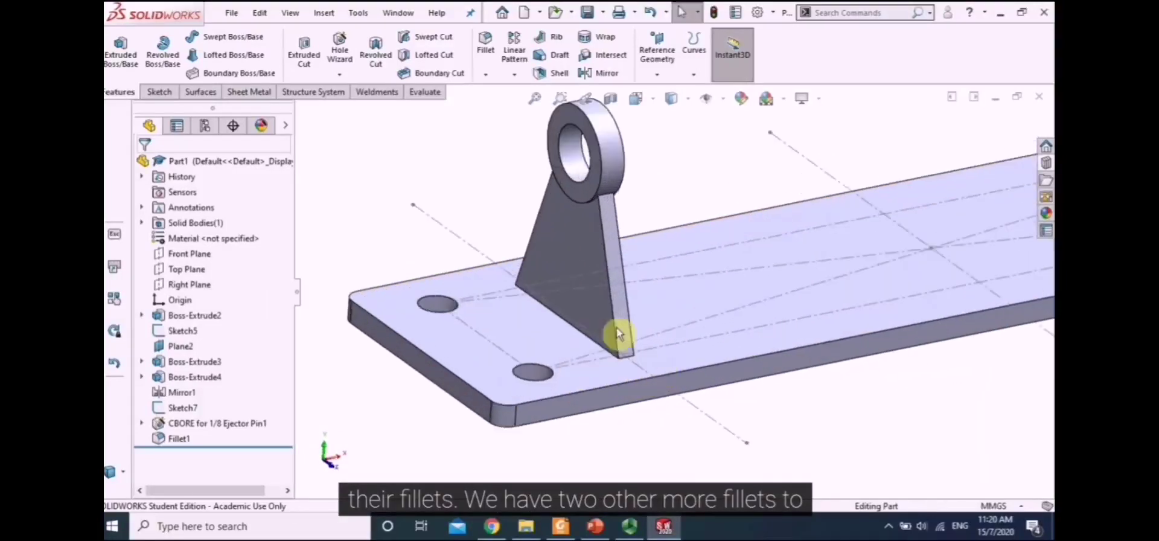
left_click(585, 336)
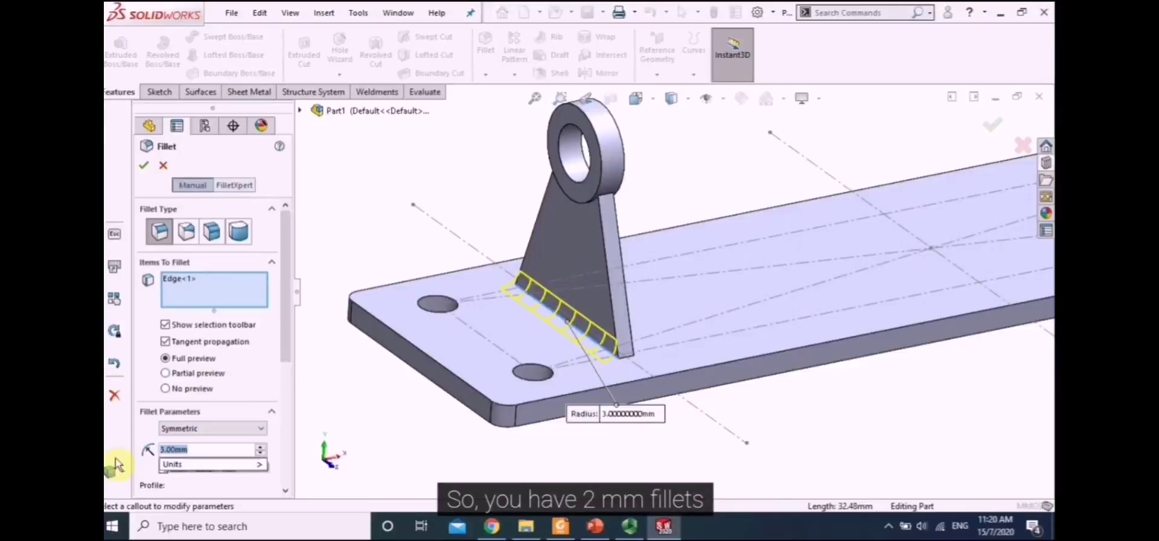
type("2 mm")
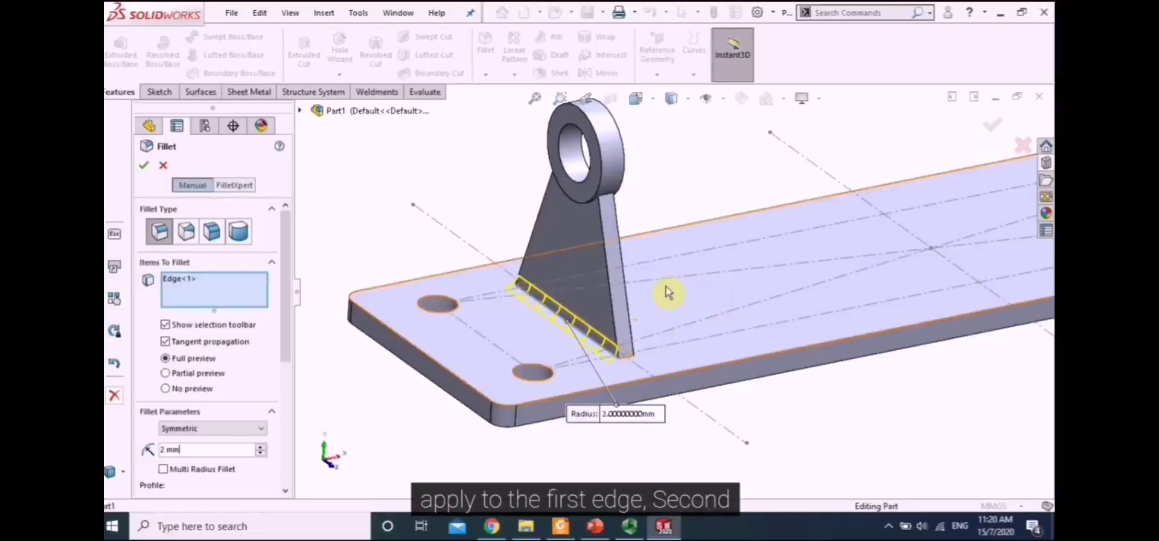
middle_click_drag(667, 293, 880, 290)
left_click(550, 333)
Add the two long base edges of the other support to the constant-size 2 mm fillet and finish it
scroll(569, 338, "up", 5)
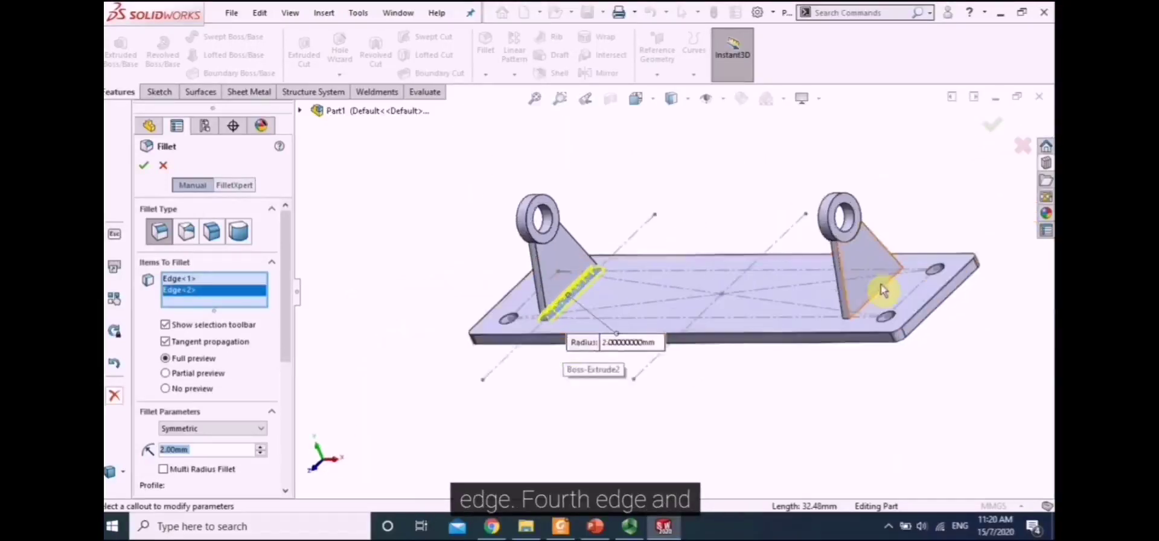
scroll(850, 308, "down", 4)
left_click(835, 310)
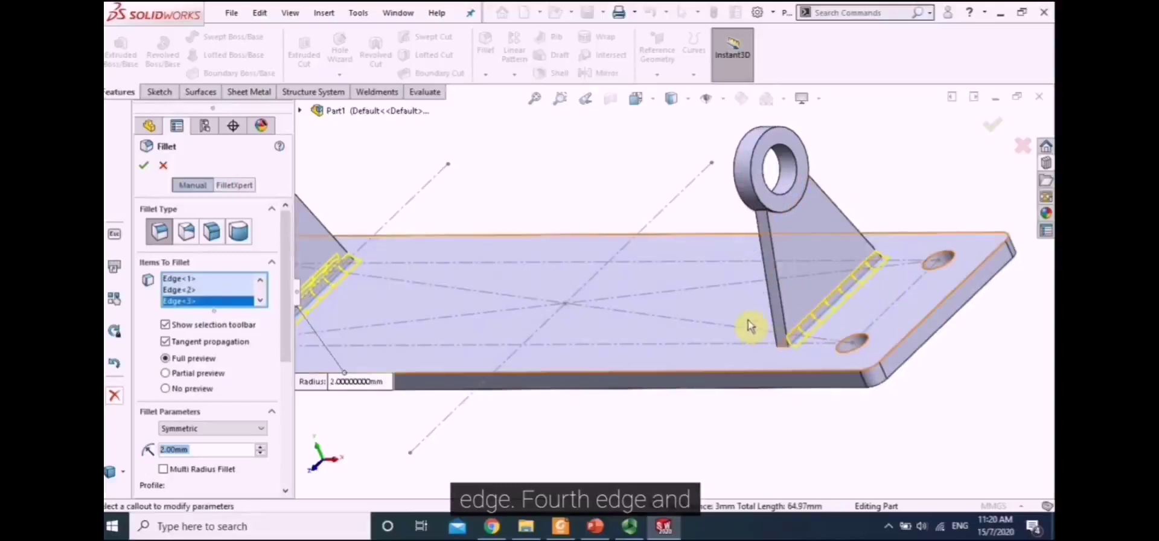
middle_click_drag(748, 326, 827, 327)
left_click(821, 328)
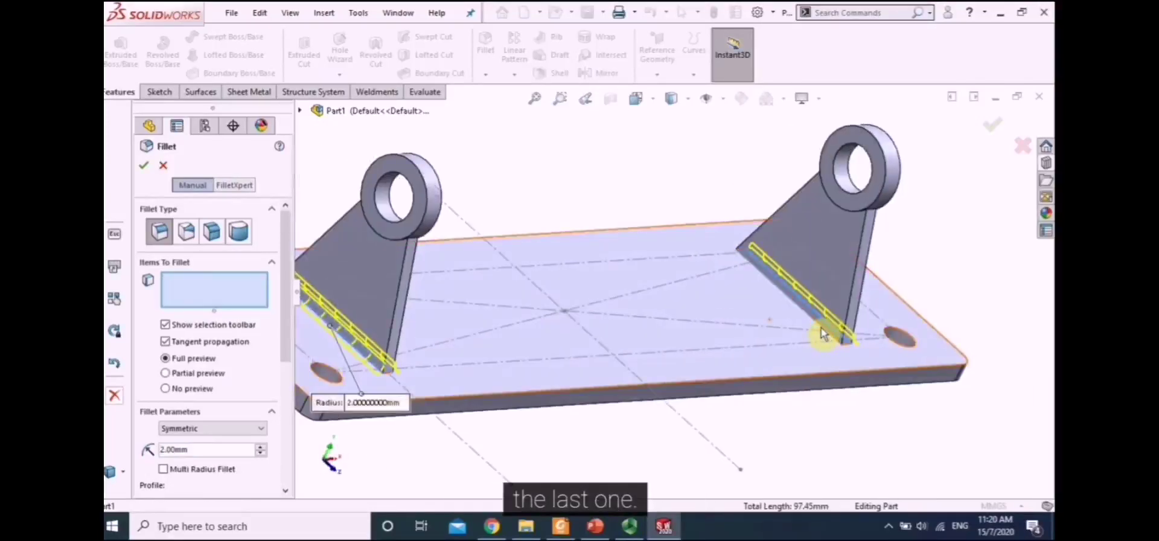
left_click(240, 232)
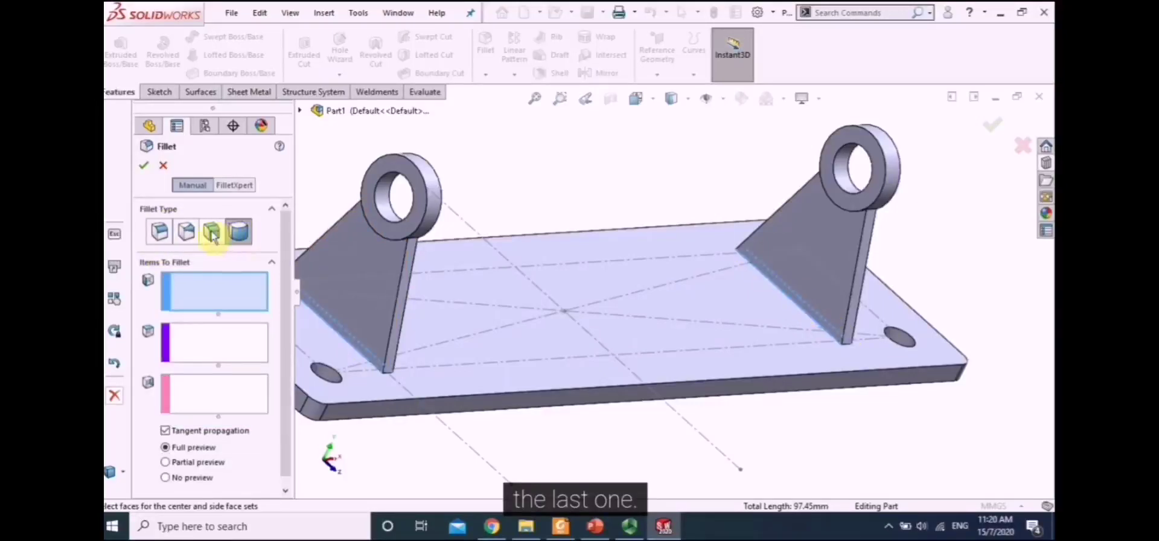
left_click(160, 231)
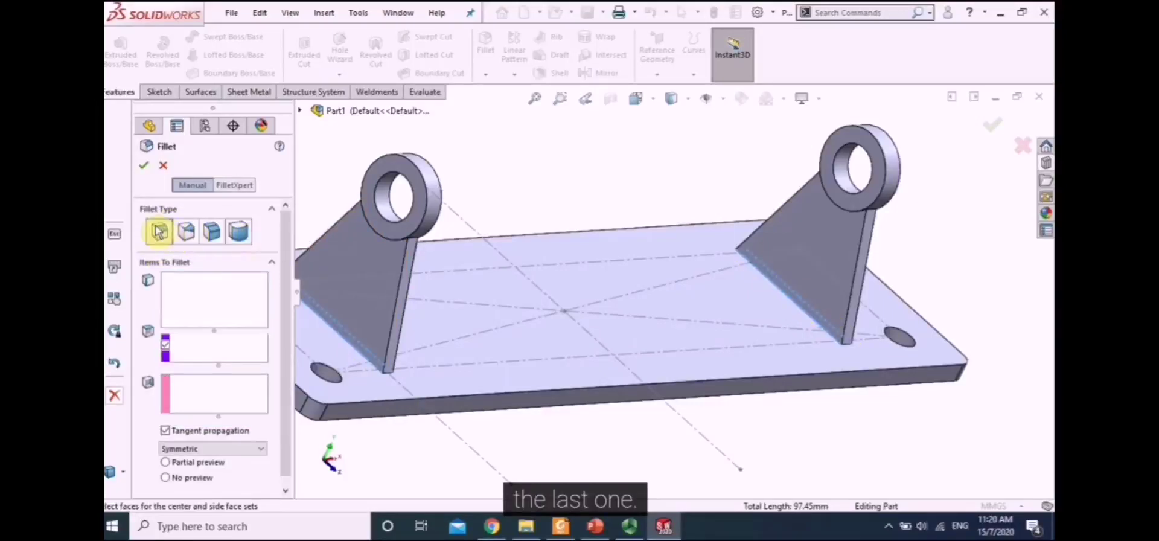
left_click(143, 171)
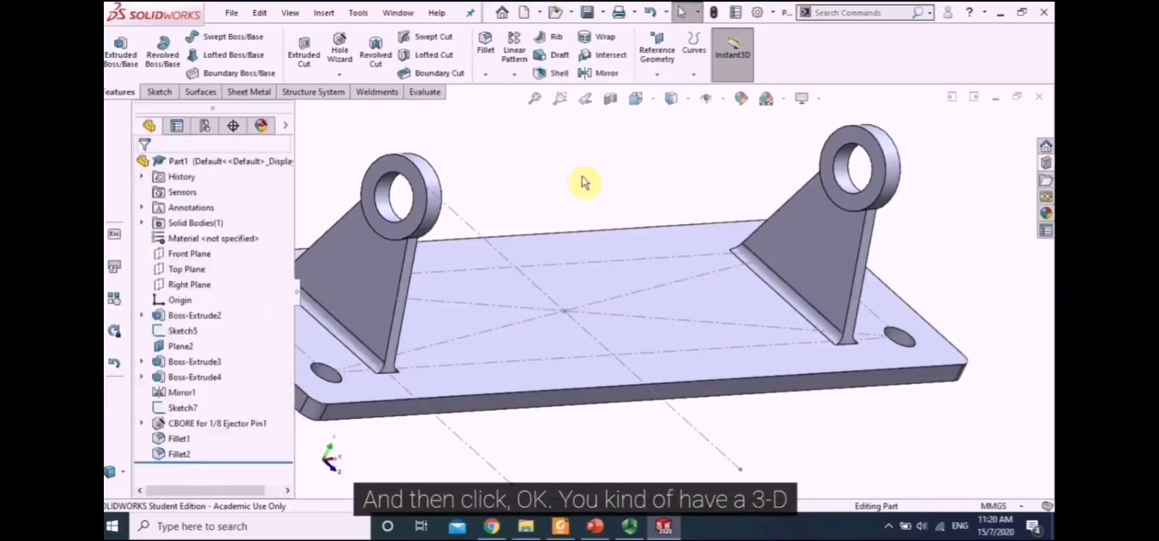
Examine the finished plate, checking the support fillets, ring and counterbore holes up close and the overall shape
middle_click_drag(594, 182, 507, 190)
scroll(738, 220, "down", 4)
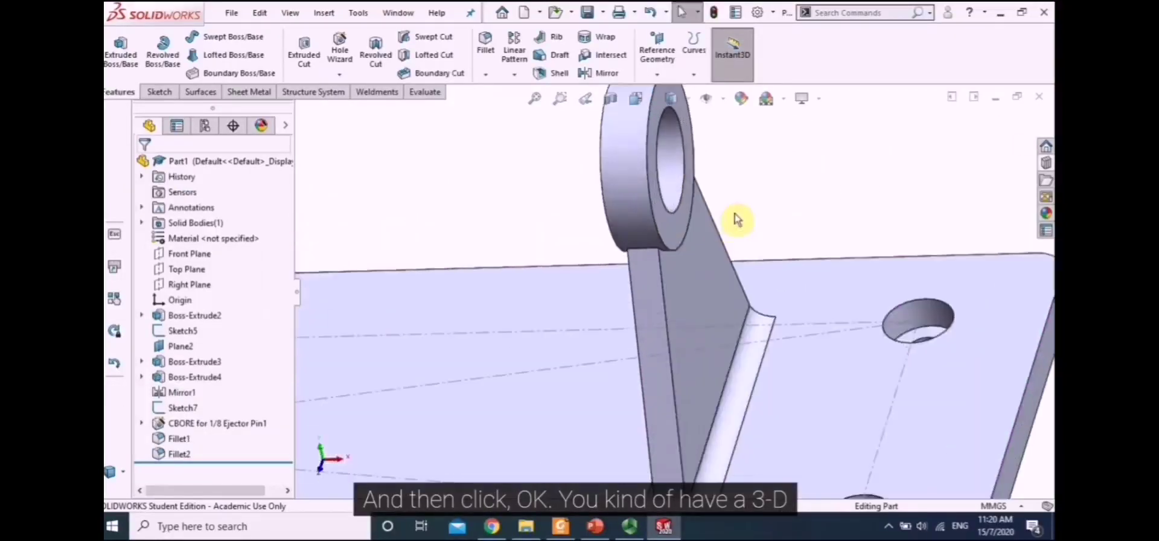
scroll(738, 219, "up", 6)
scroll(518, 277, "down", 2)
scroll(650, 354, "down", 2)
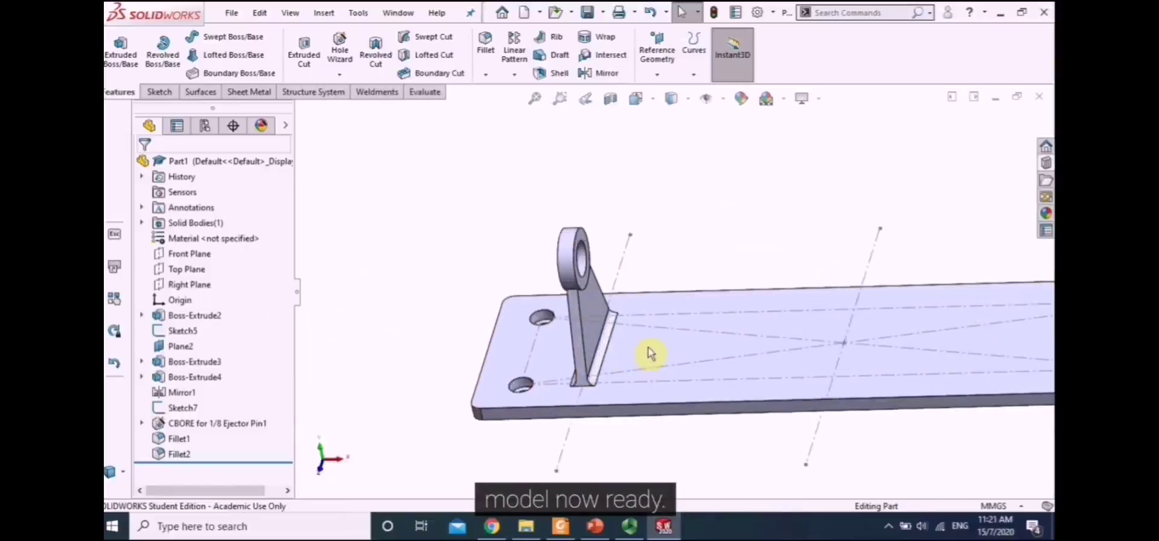
scroll(652, 348, "up", 3)
scroll(888, 285, "up", 2)
scroll(890, 288, "down", 2)
scroll(771, 268, "up", 2)
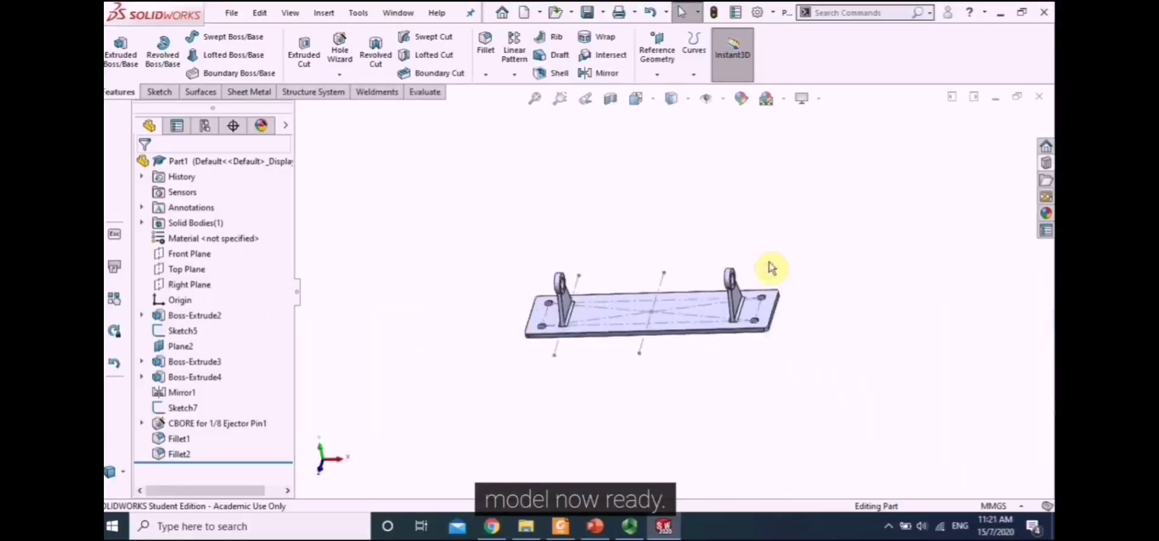
scroll(771, 267, "up", 1)
scroll(575, 296, "down", 3)
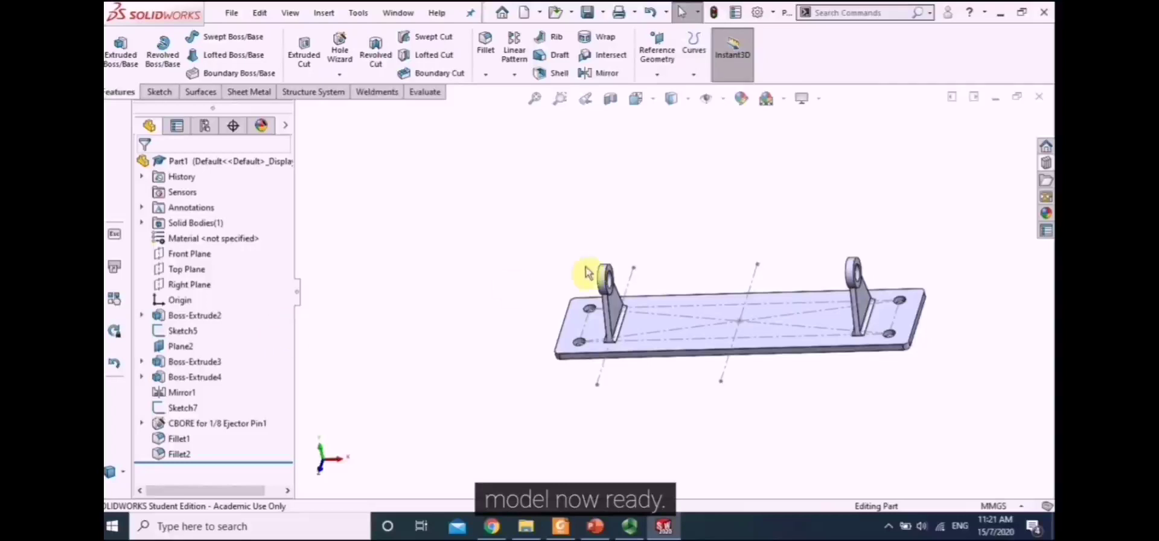
scroll(589, 273, "down", 4)
scroll(625, 282, "up", 5)
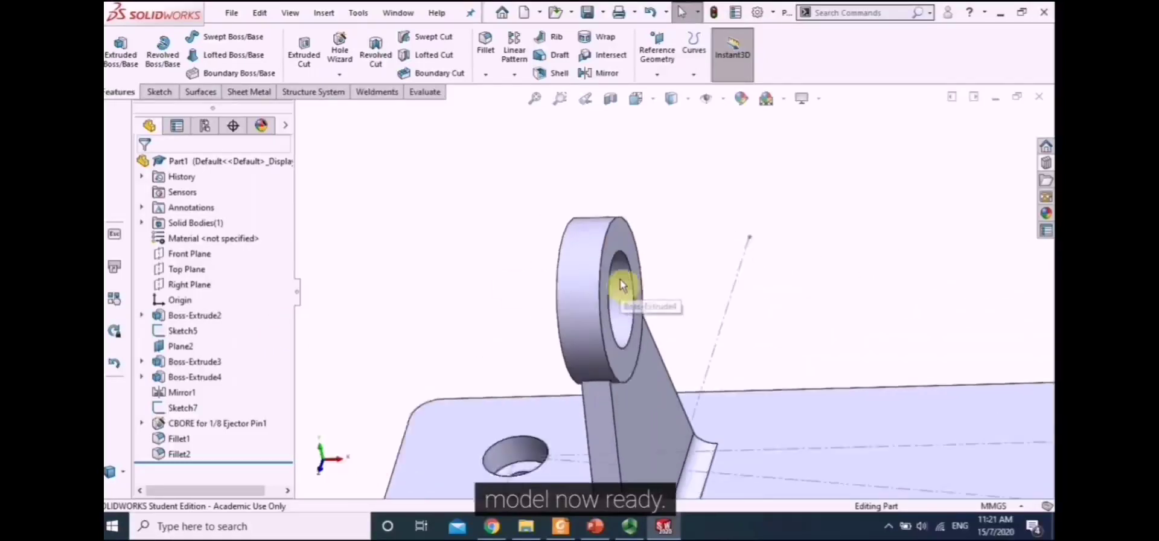
scroll(676, 290, "down", 1)
scroll(693, 288, "down", 2)
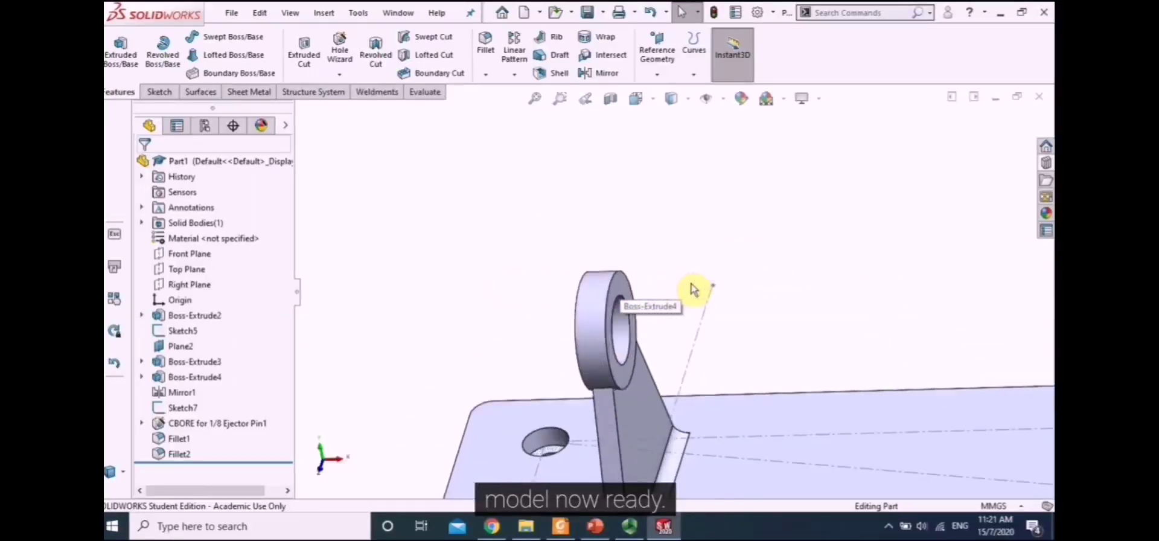
scroll(603, 242, "up", 3)
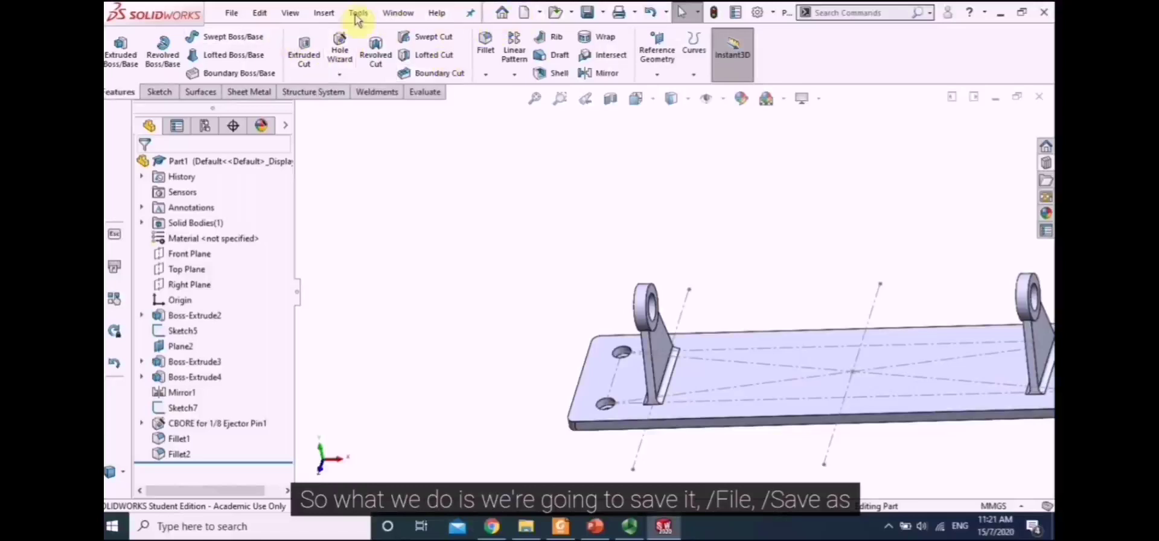
Save the part as P1 in the Documents SOLIDWORKS folder
left_click(231, 13)
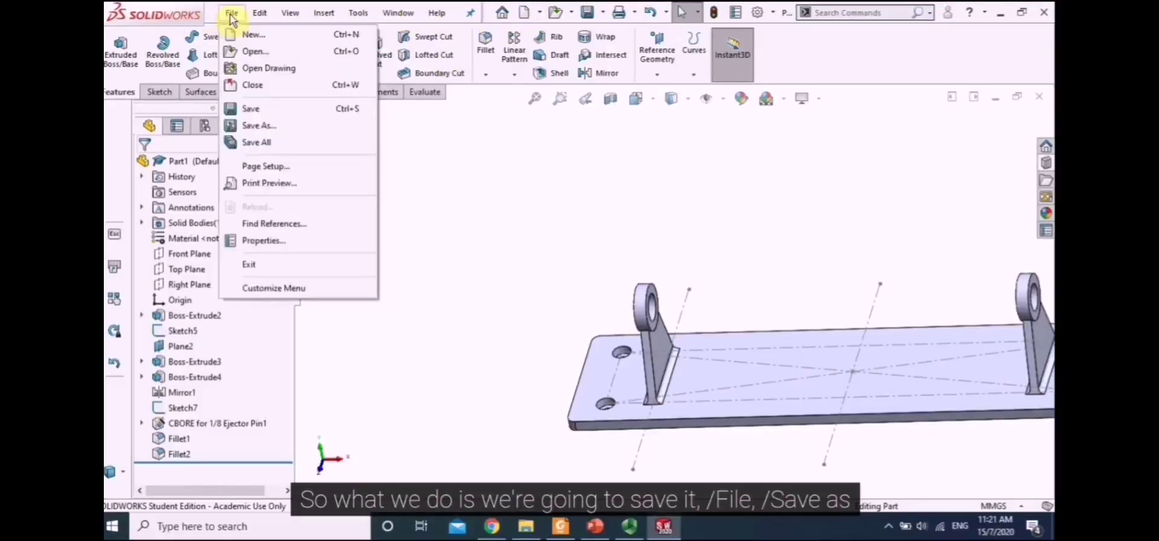
left_click(298, 126)
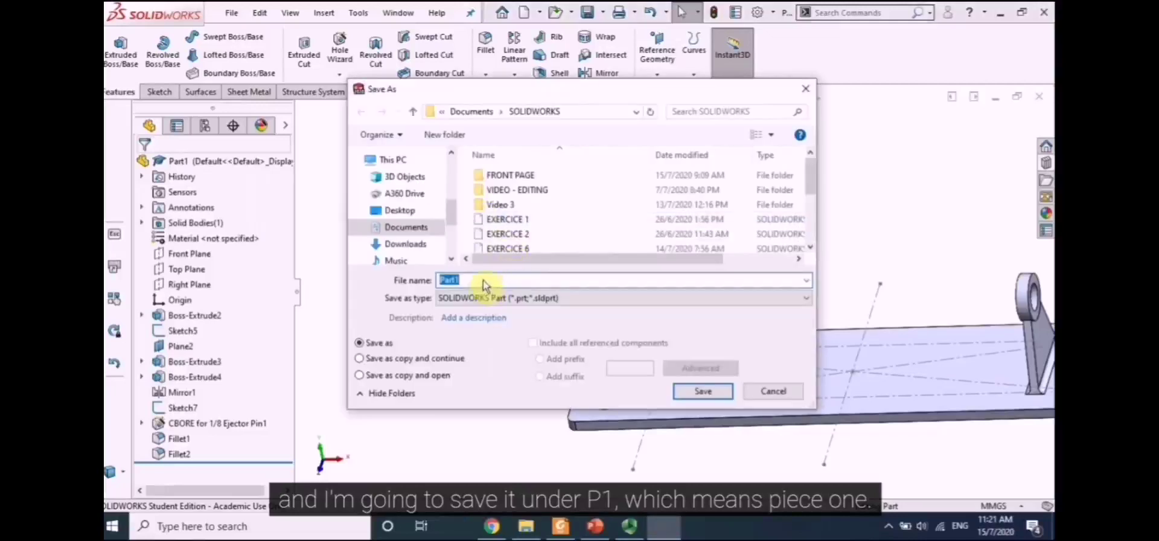
type("P1")
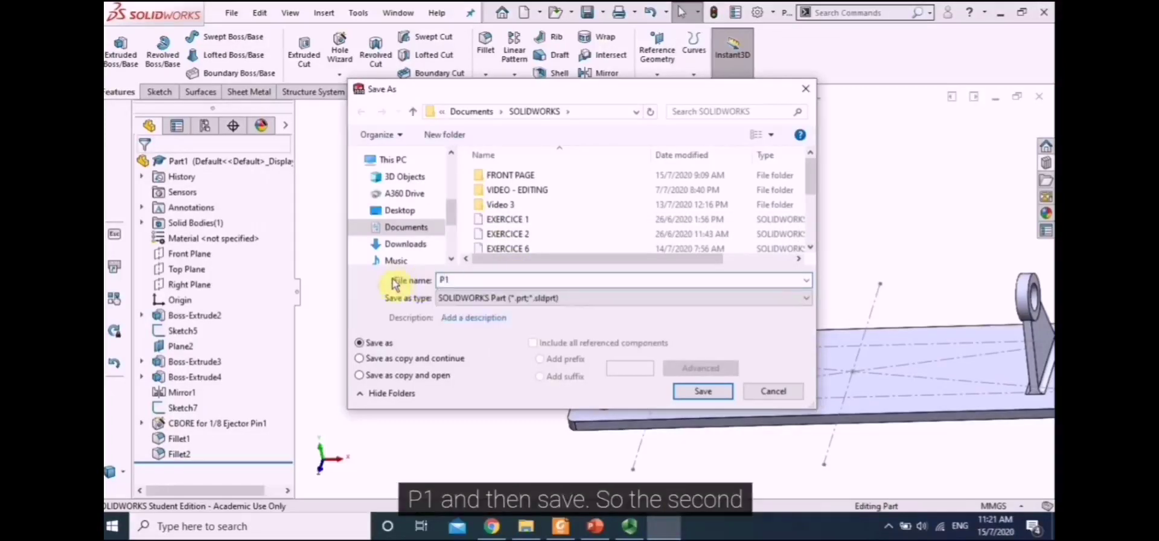
left_click(721, 393)
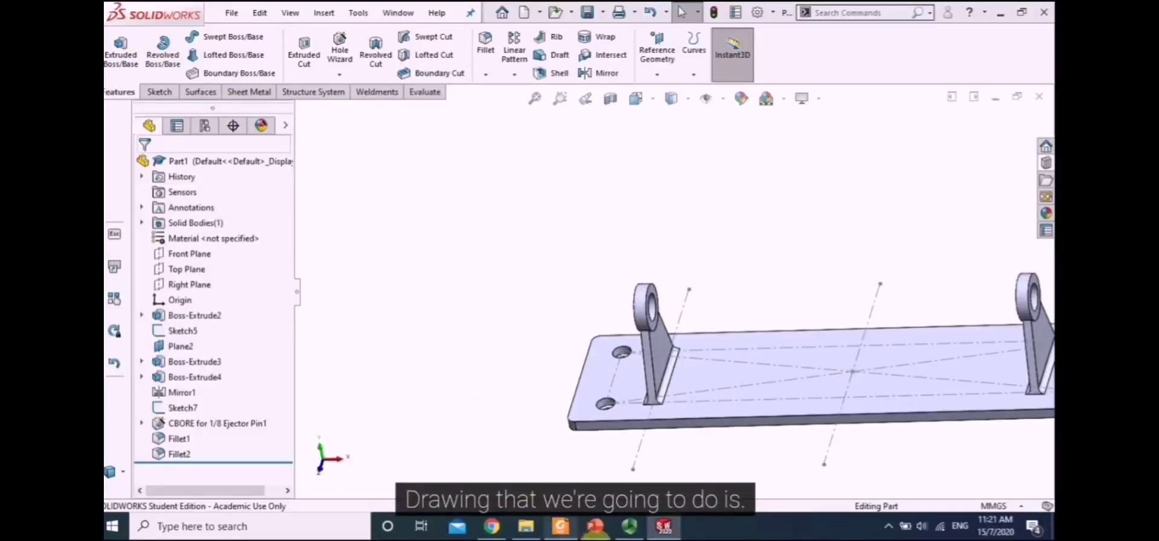
left_click(629, 526)
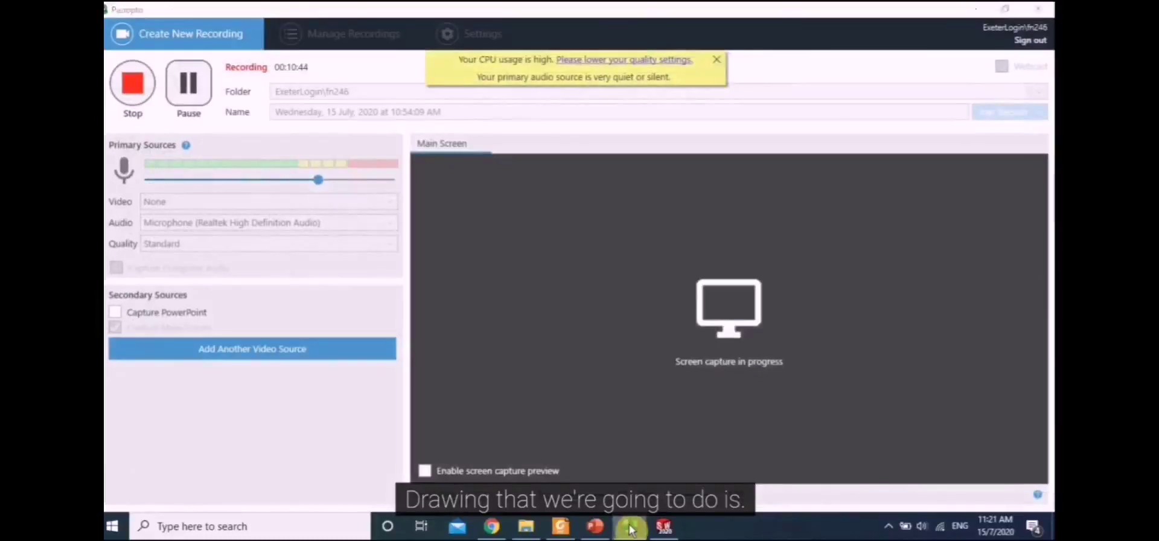
left_click(630, 526)
scroll(422, 201, "down", 3)
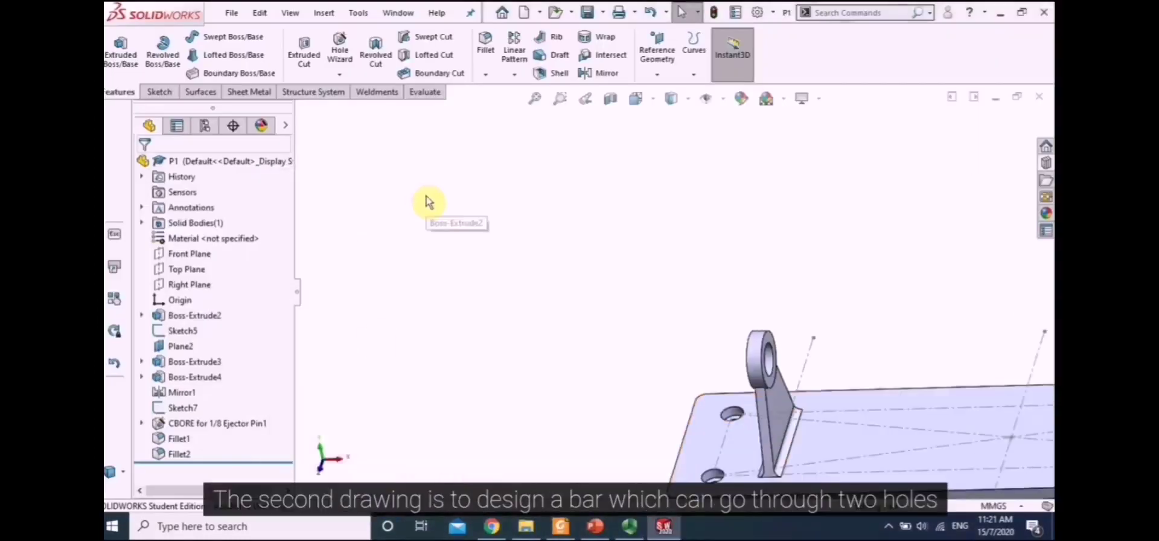
scroll(426, 200, "up", 7)
scroll(816, 343, "down", 8)
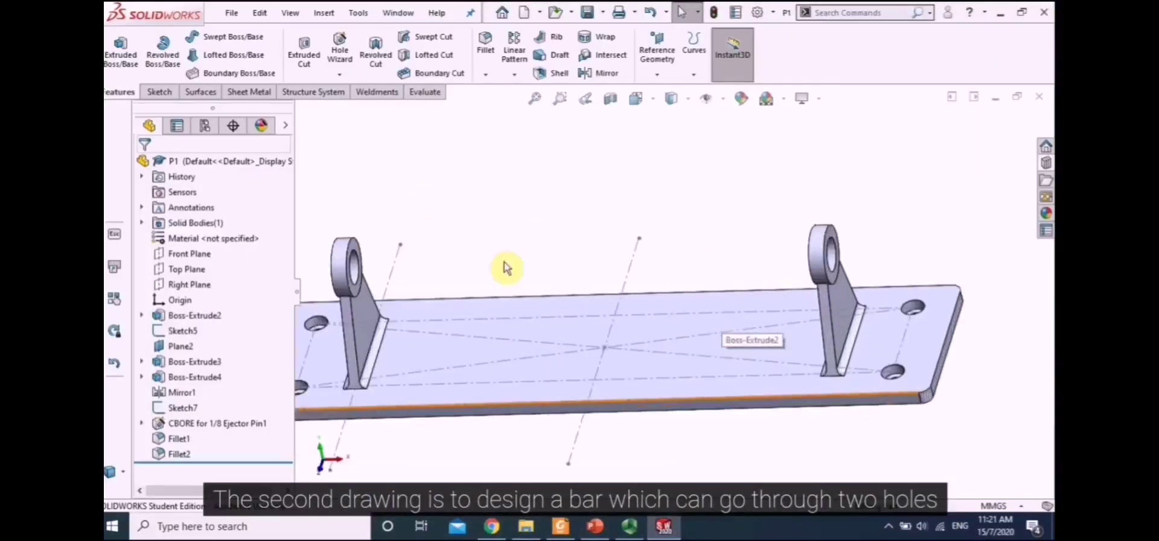
scroll(444, 265, "down", 1)
scroll(453, 264, "up", 3)
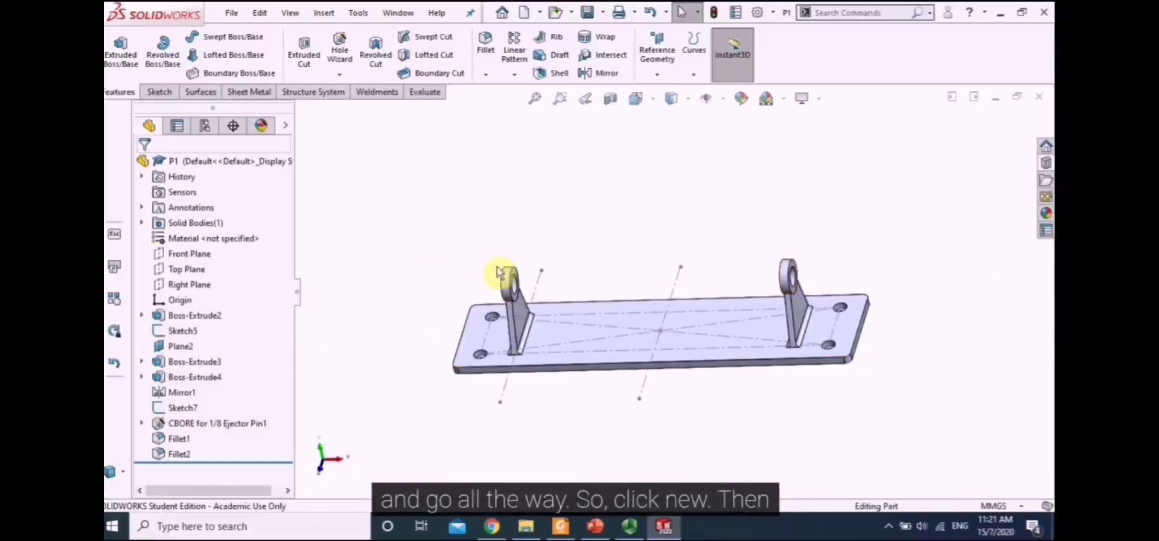
Create a new part document and start a sketch on its Top Plane
left_click(524, 13)
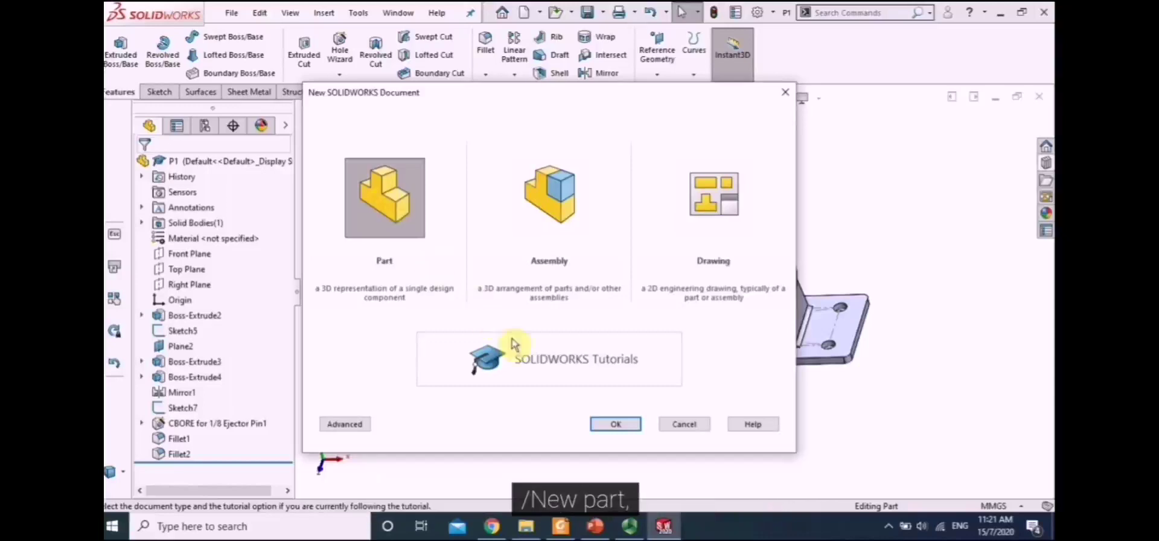
left_click(624, 424)
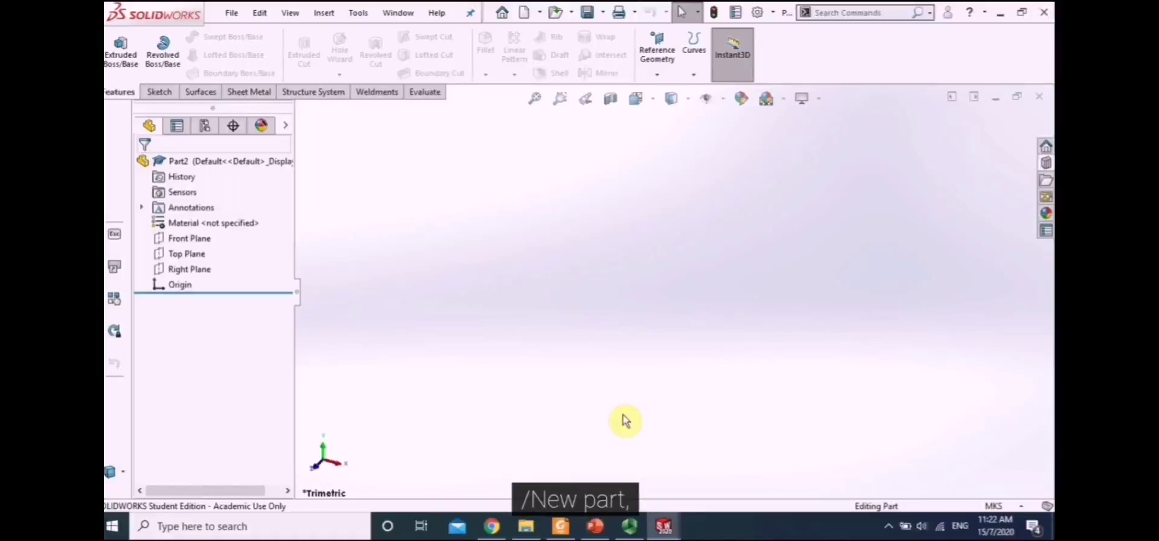
left_click(181, 255)
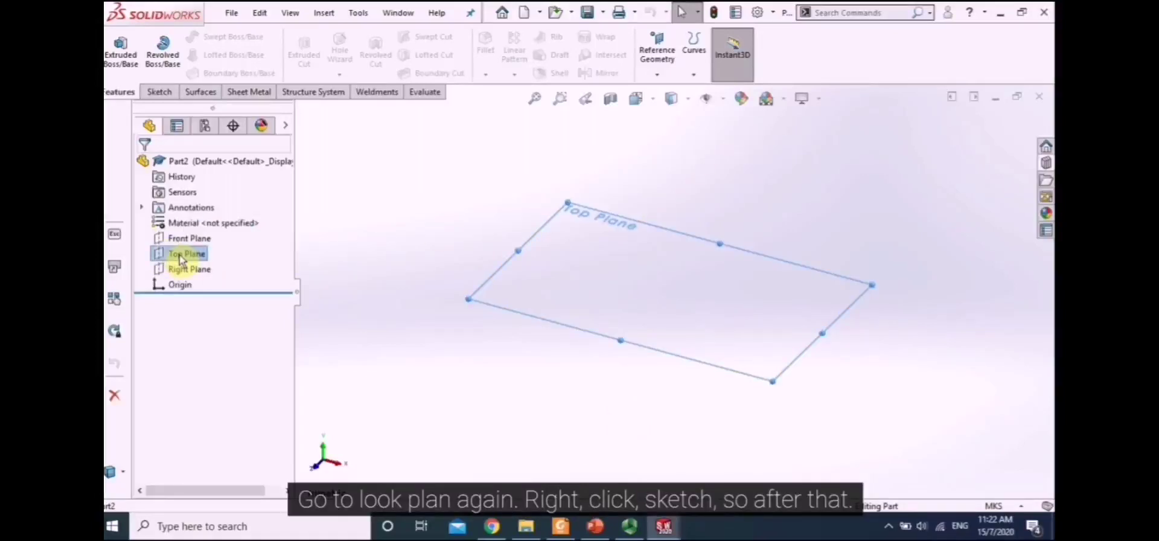
right_click(182, 256)
left_click(194, 230)
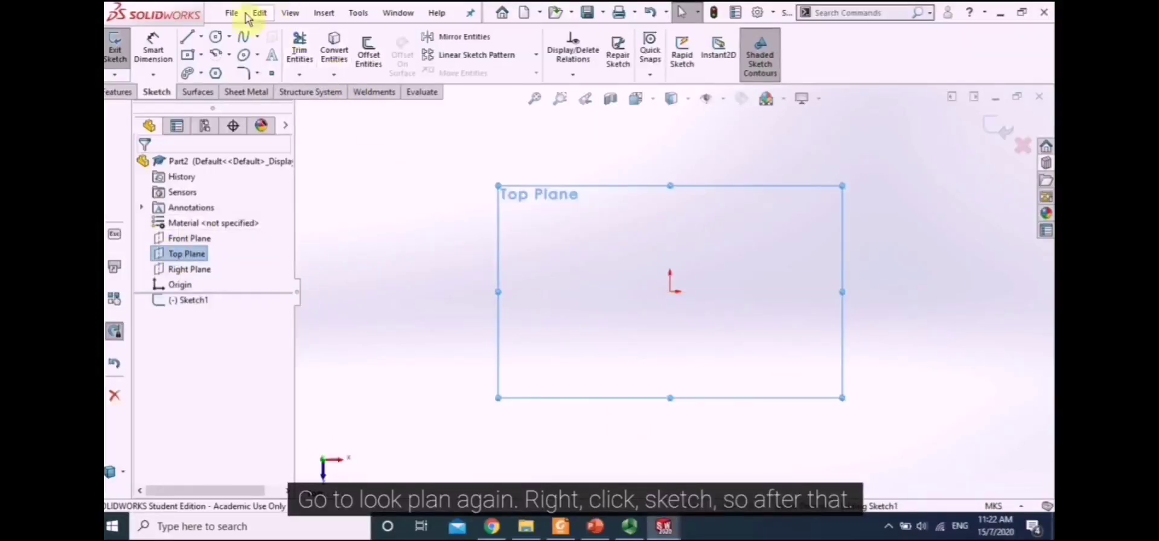
Sketch a circle about 17 mm in diameter centred on the origin
left_click(215, 37)
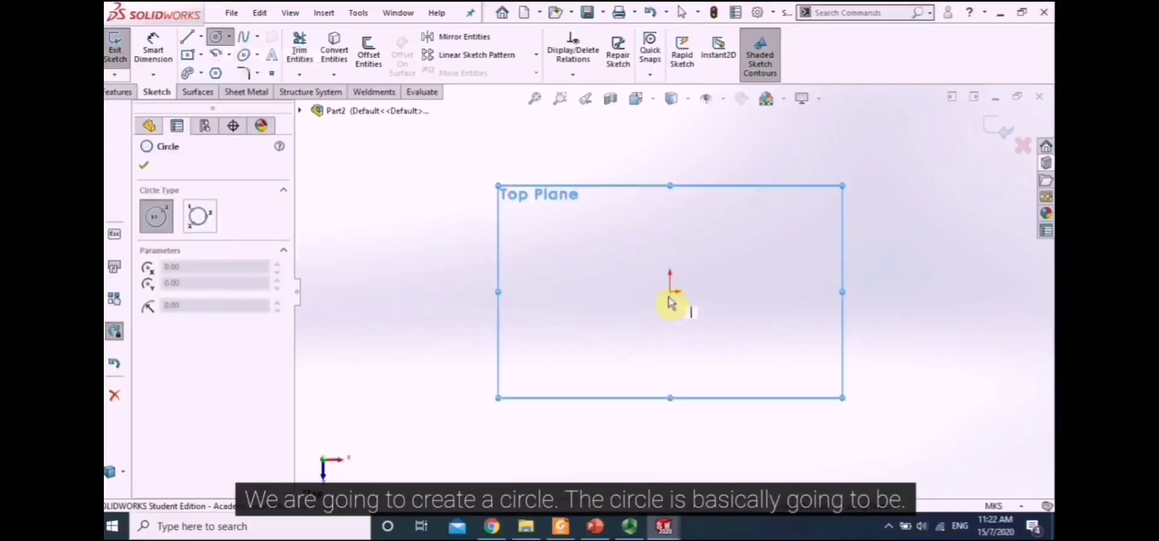
left_click(670, 292)
left_click(680, 306)
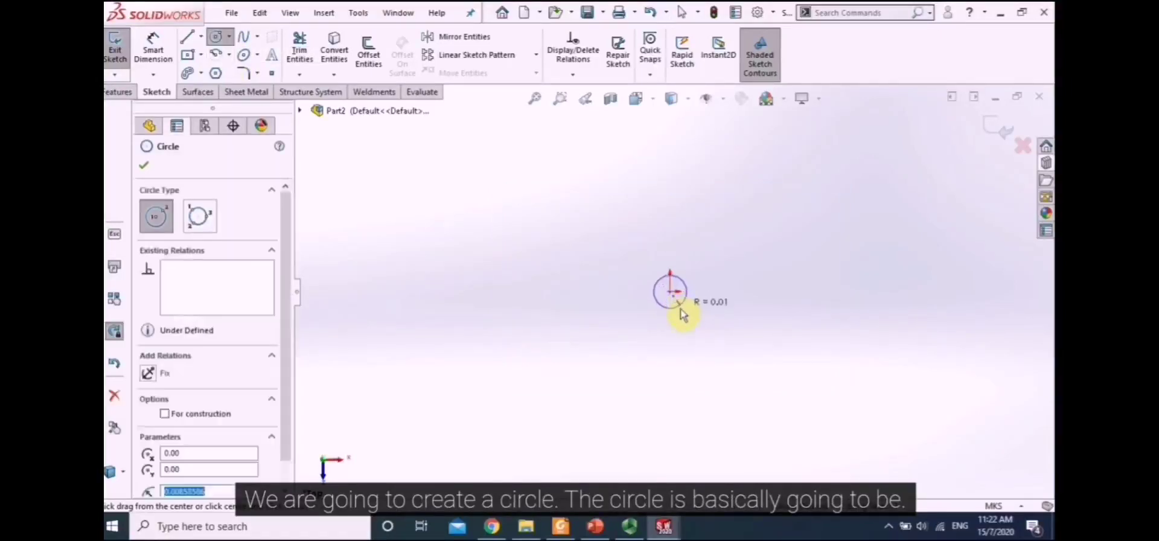
Switch the document units to MMGS and reopen the circle sketch for editing
left_click(966, 446)
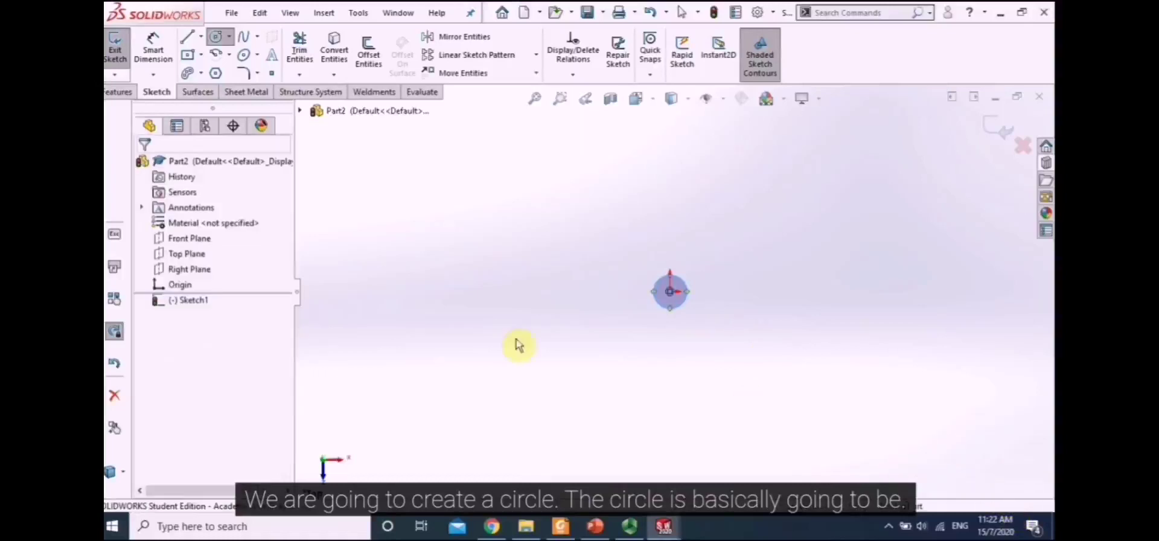
left_click(194, 301)
right_click(194, 300)
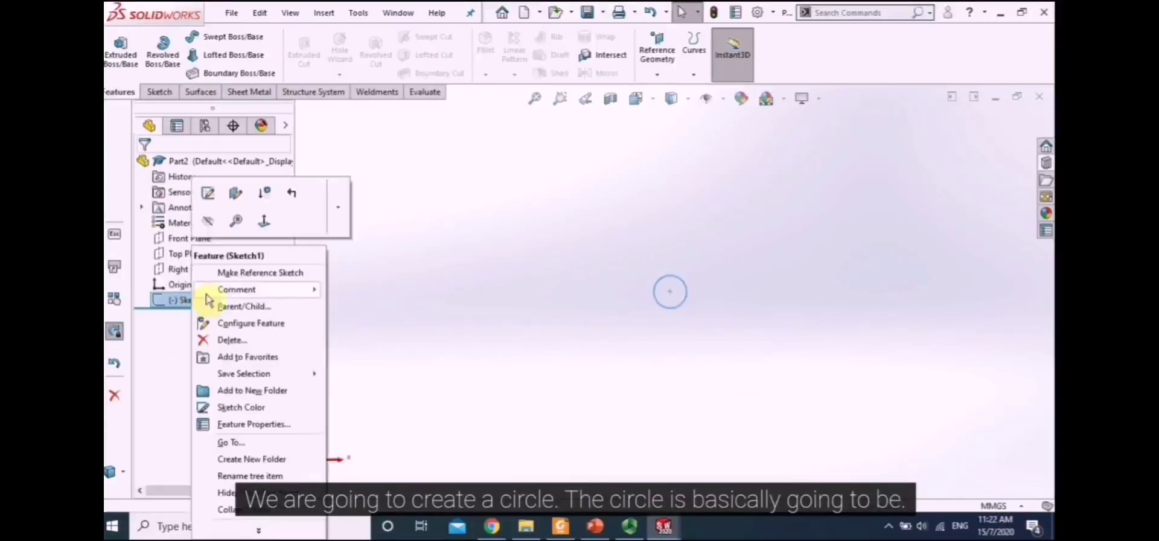
left_click(207, 194)
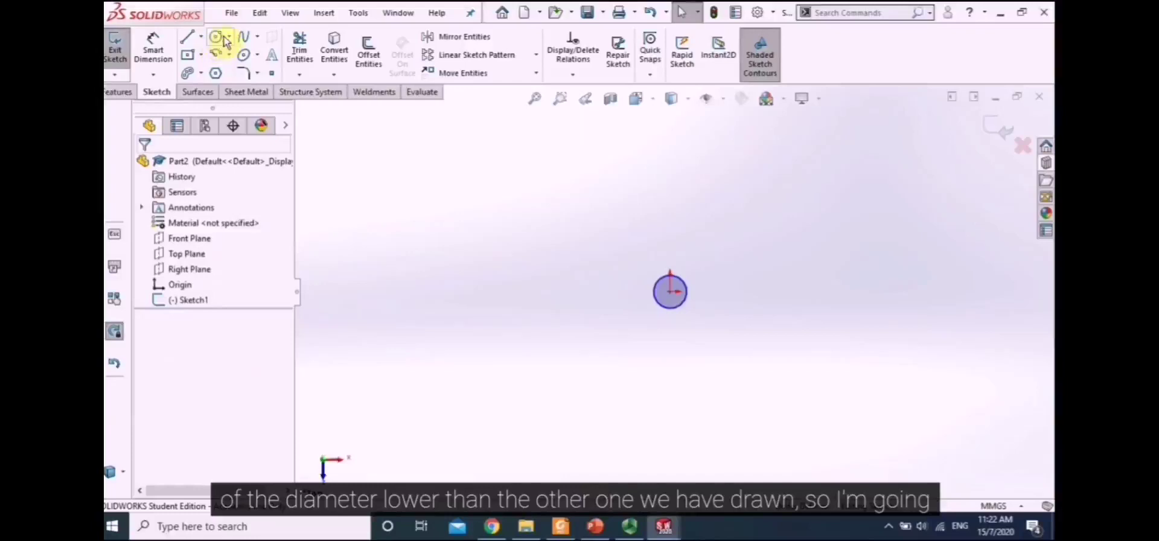
Dimension the circle at the origin to a diameter of 9 mm and exit the sketch
left_click(155, 46)
left_click(683, 311)
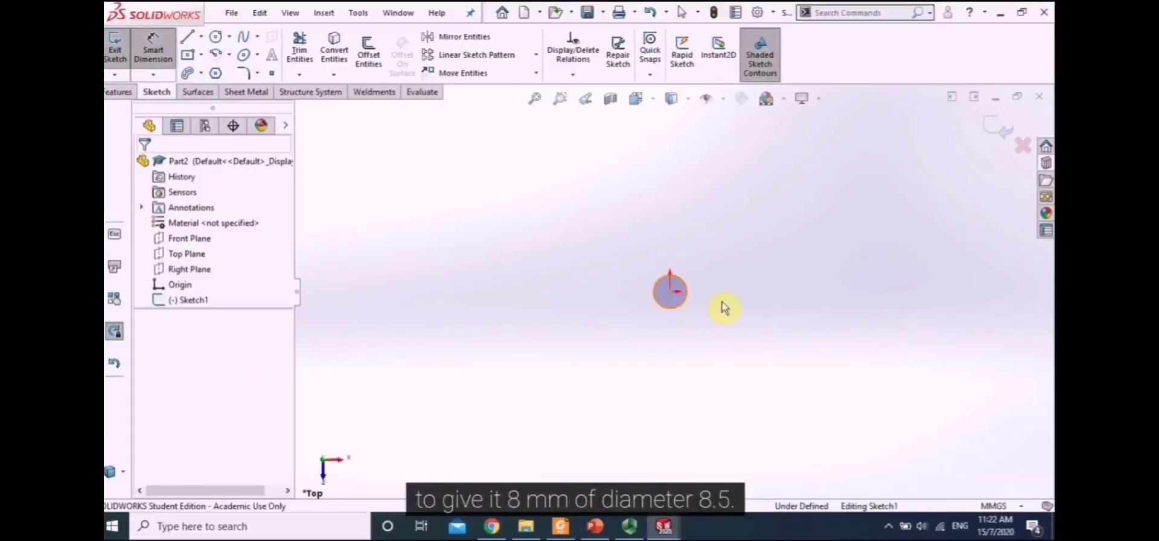
left_click(794, 337)
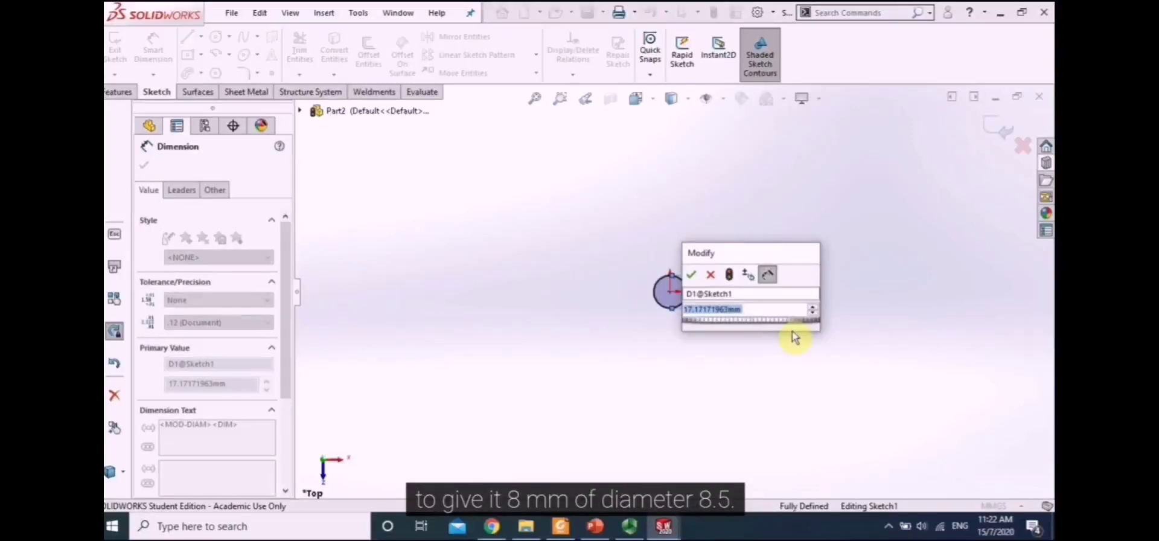
type("8")
key("BackSpace")
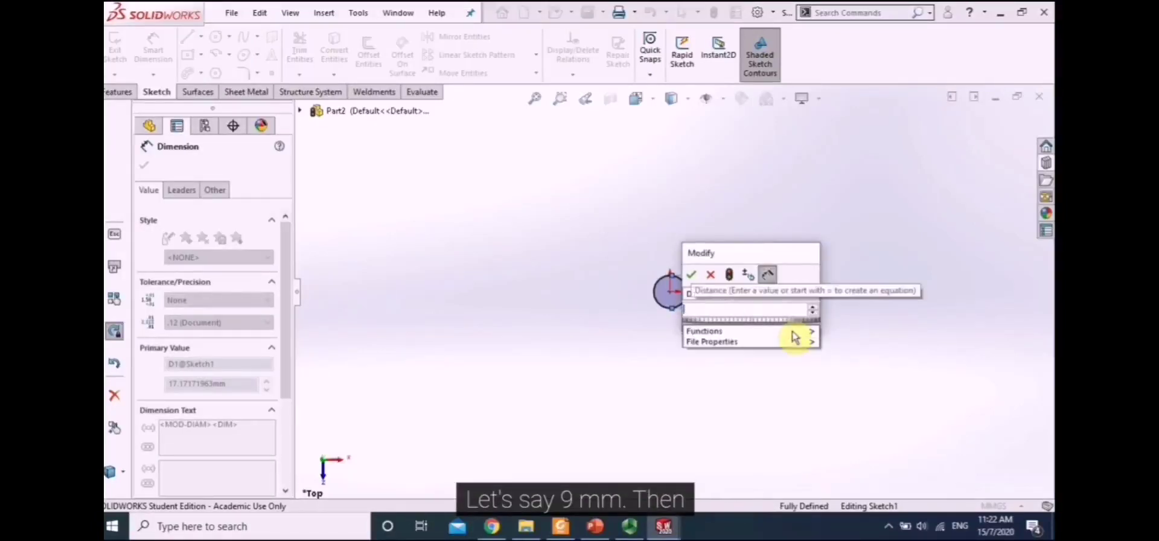
type("9 mm")
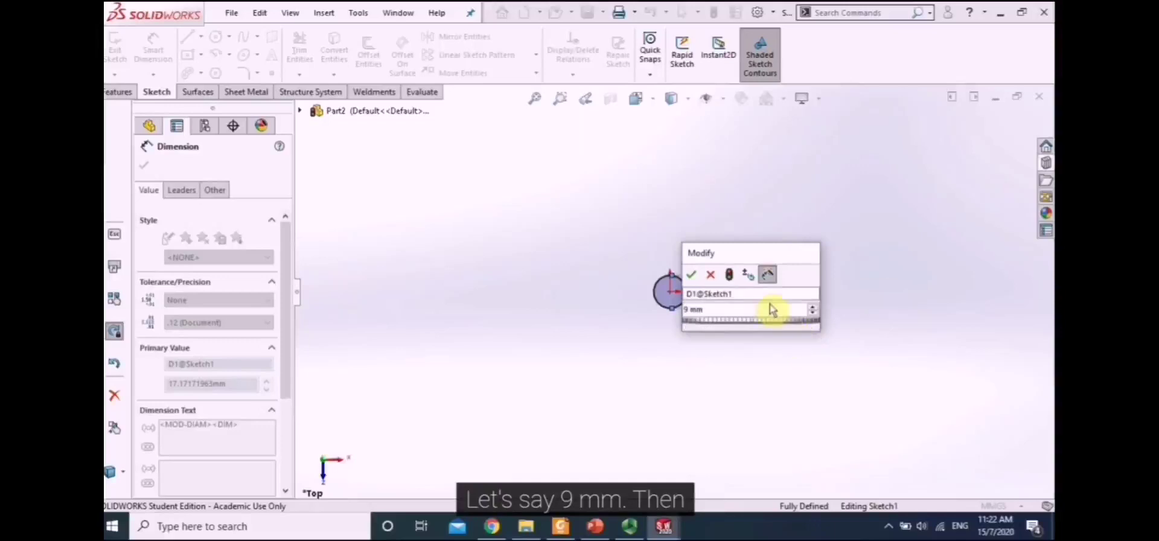
left_click(691, 276)
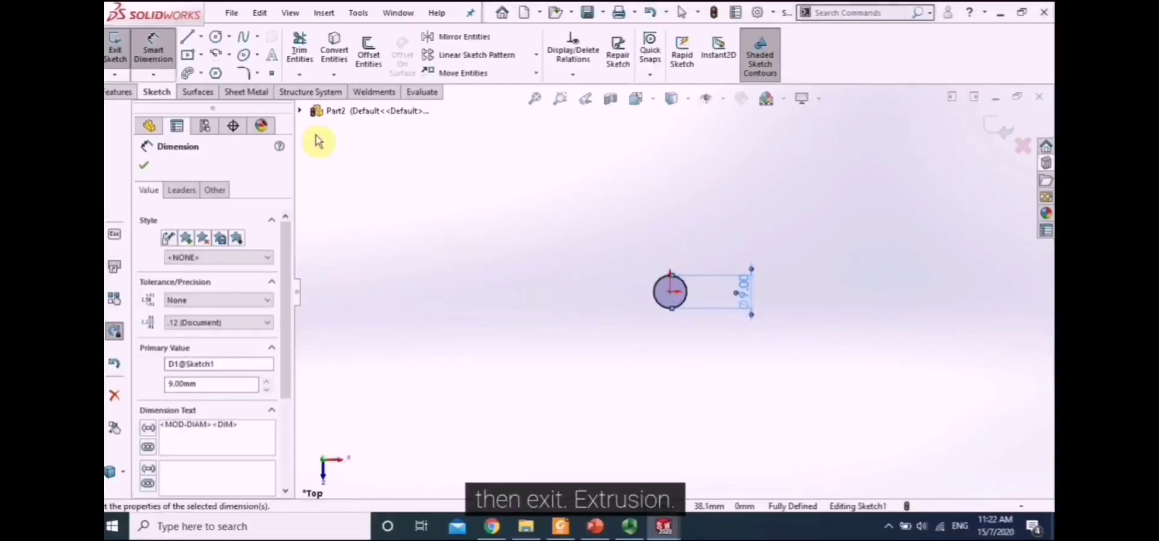
left_click(117, 51)
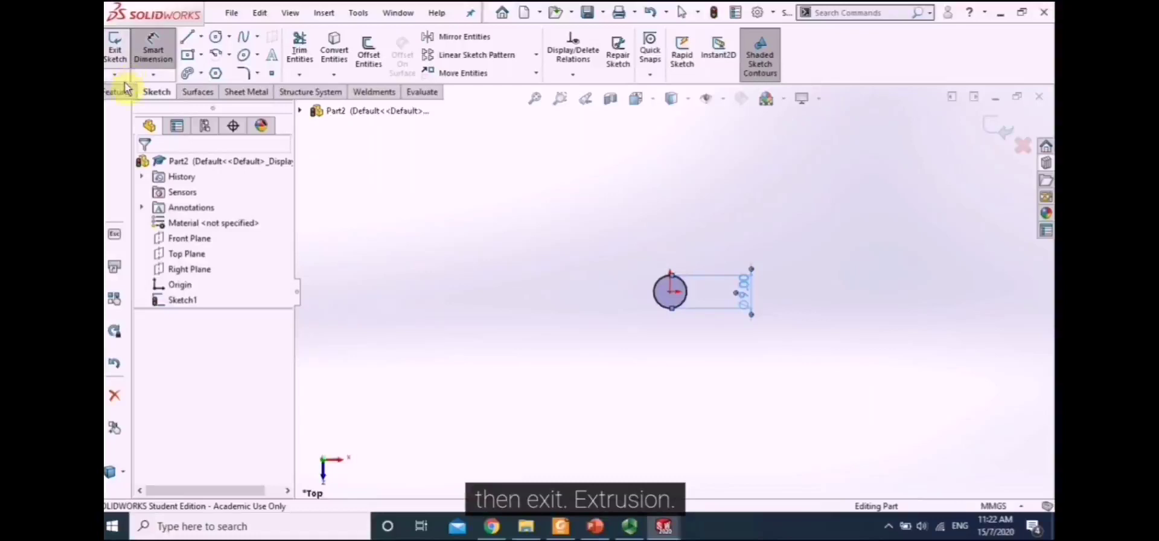
left_click(121, 51)
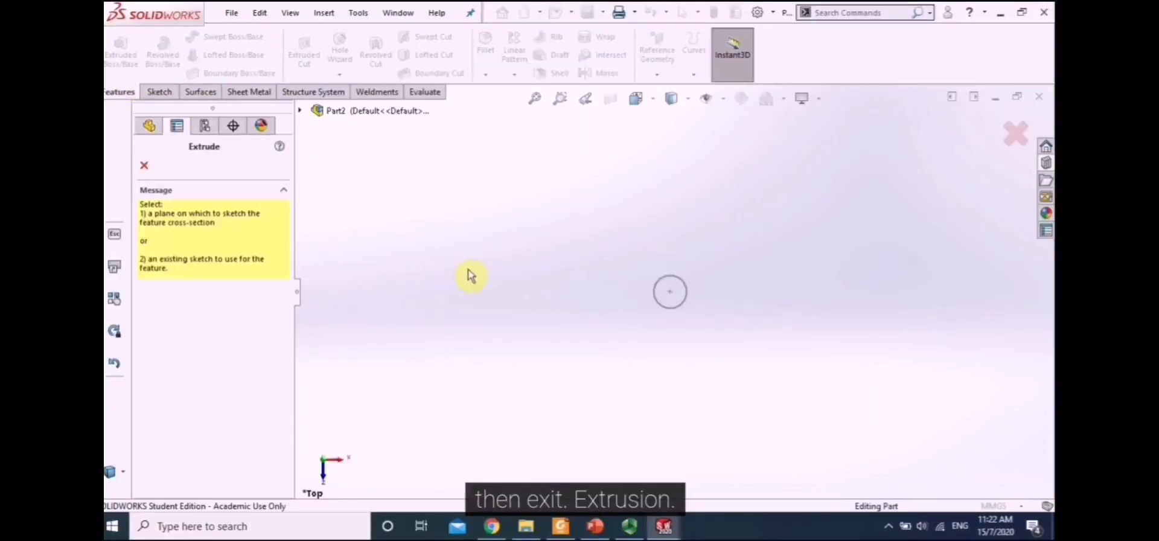
left_click(144, 166)
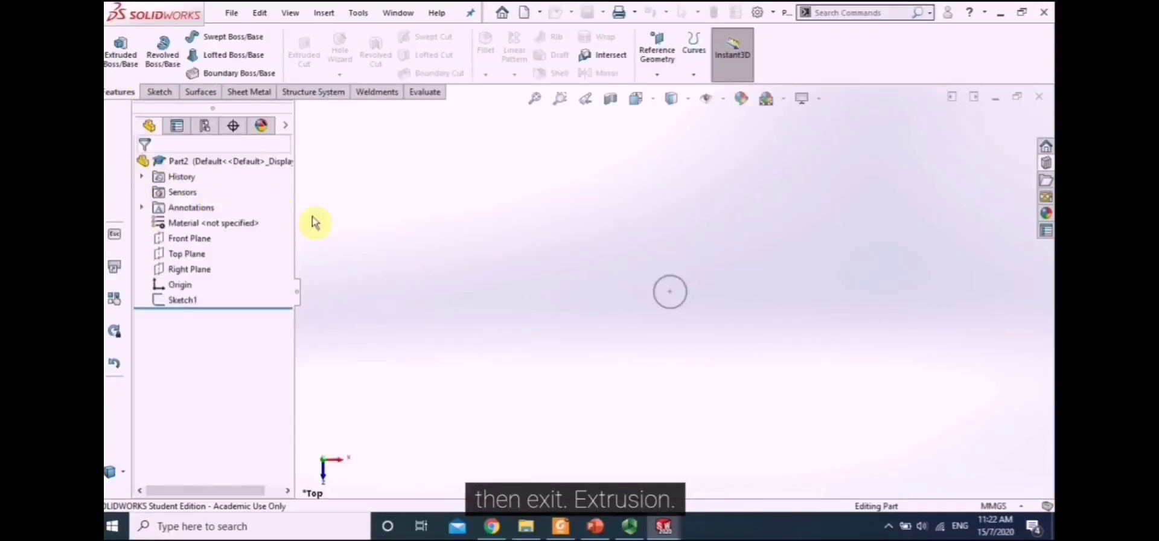
left_click(192, 301)
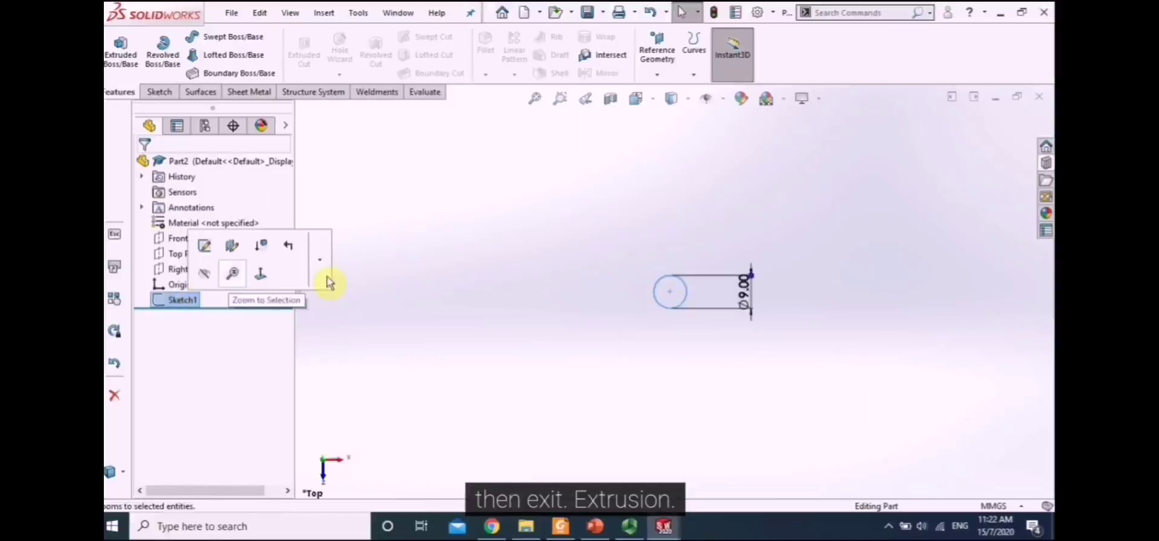
left_click(158, 92)
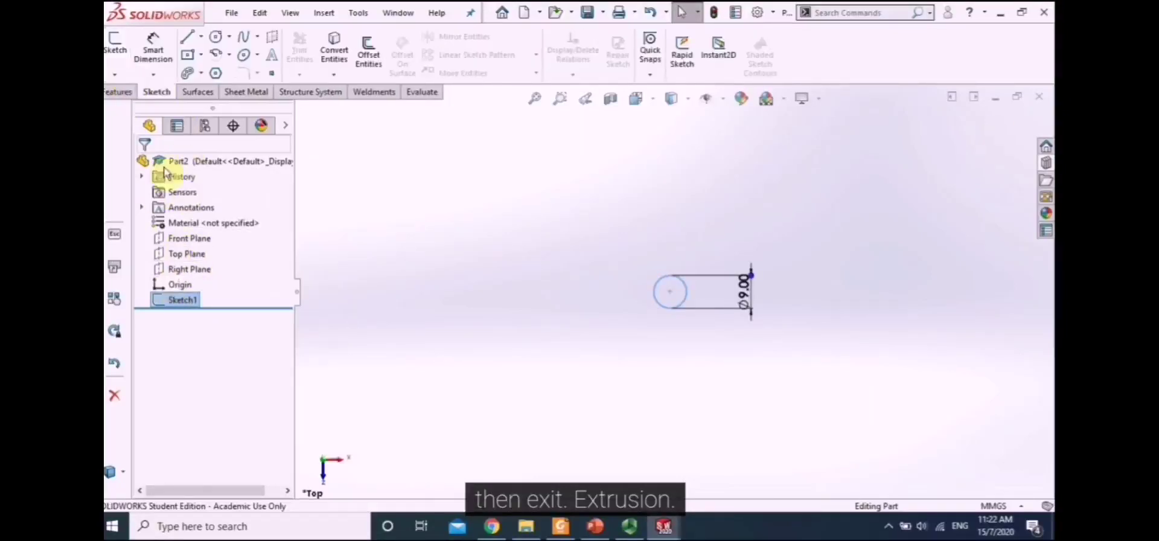
left_click(181, 298)
right_click(181, 300)
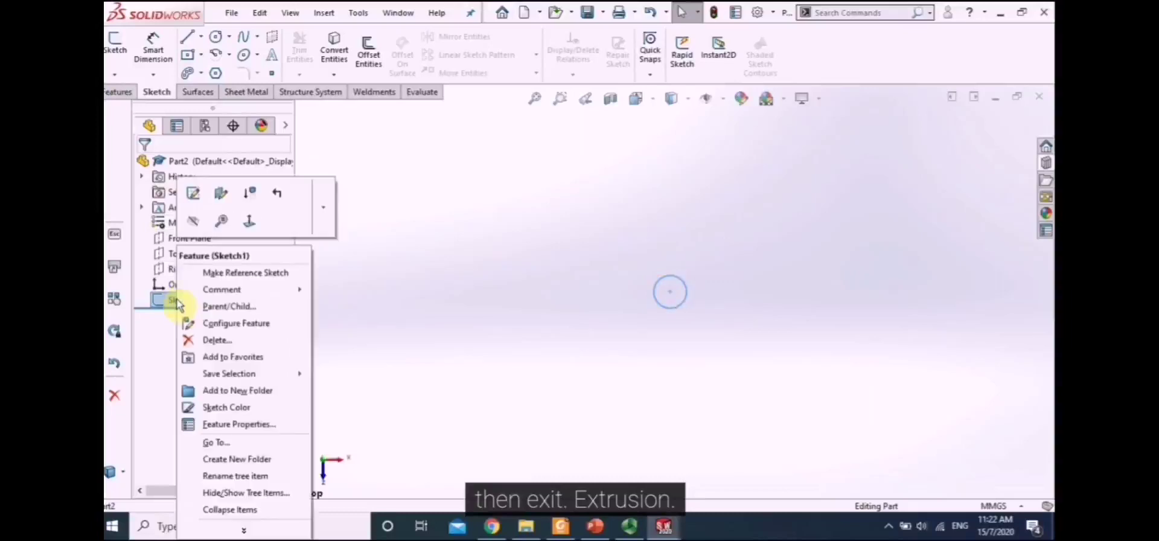
left_click(194, 201)
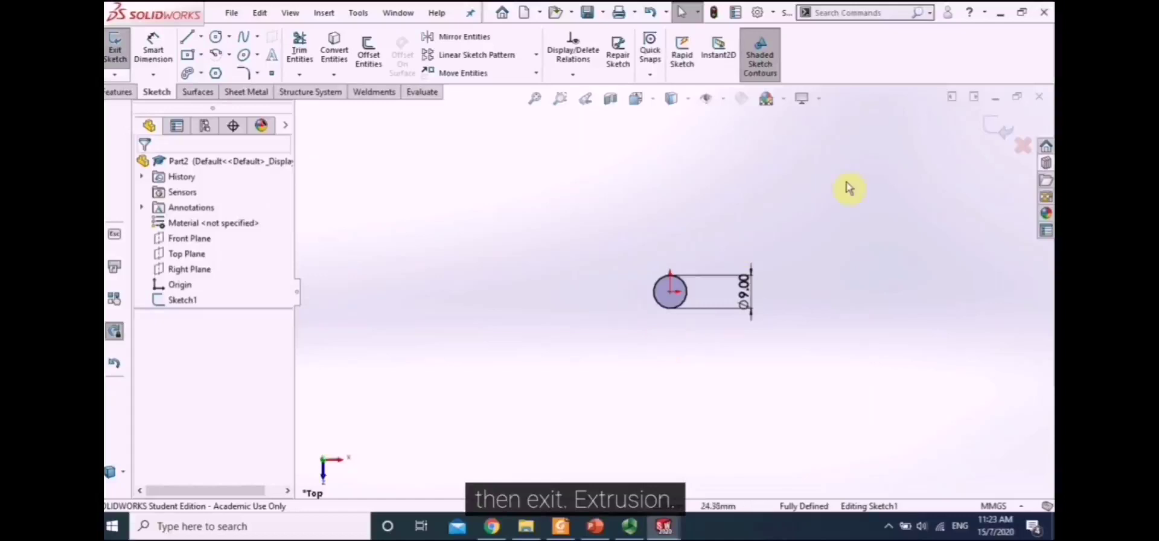
left_click(986, 126)
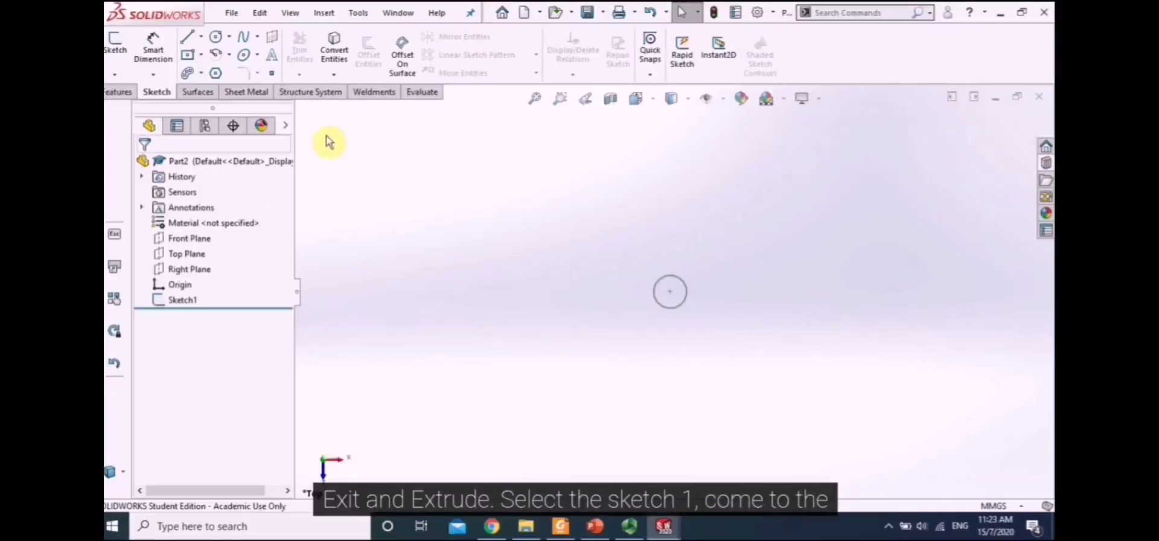
Extrude the circle sketch 200 mm as a boss with the Mid Plane end condition
left_click(178, 300)
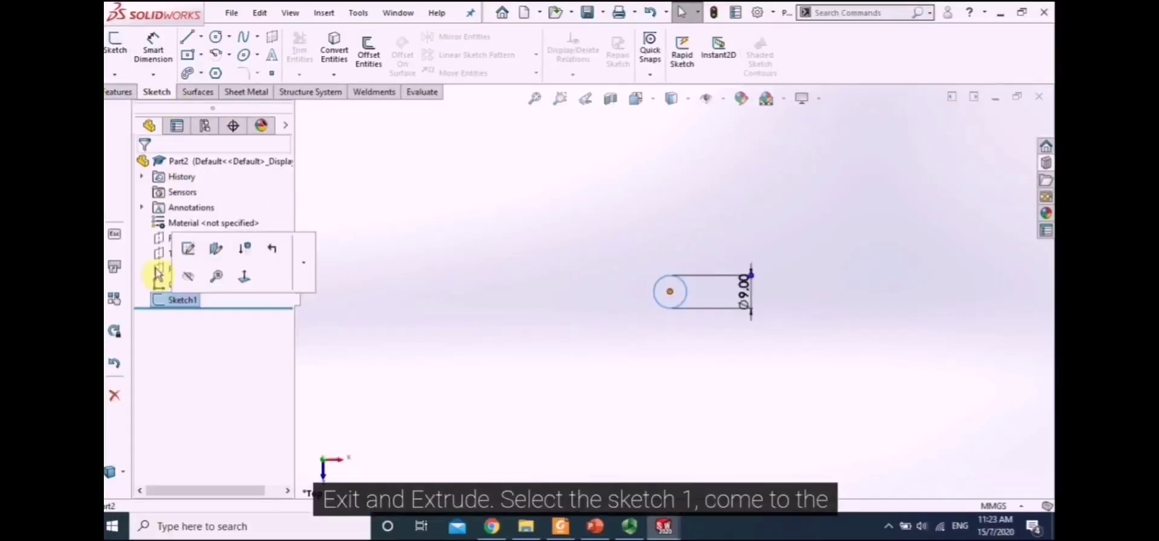
left_click(119, 91)
left_click(119, 68)
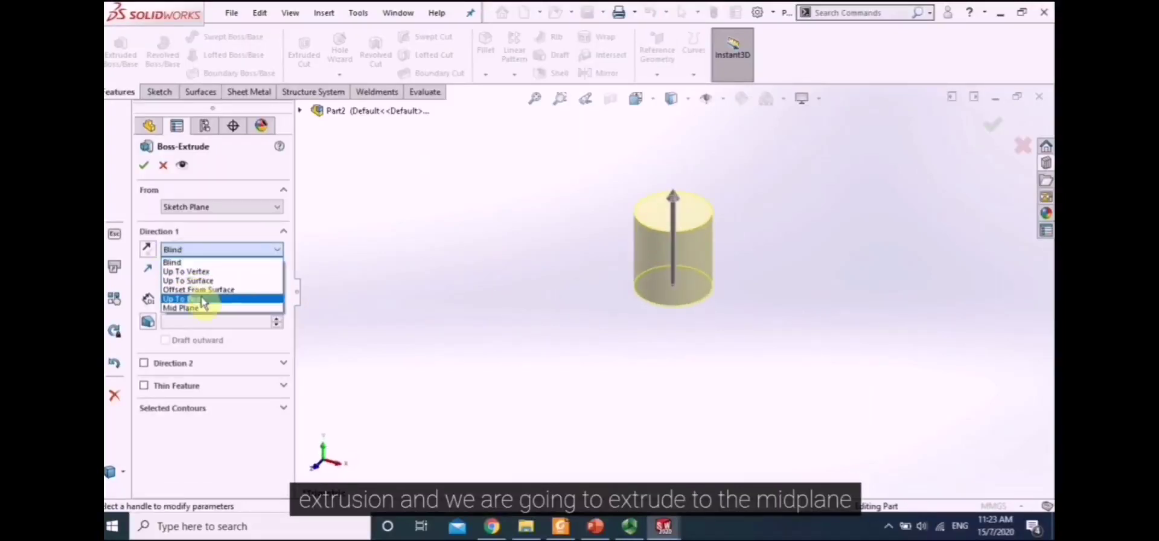
left_click(199, 309)
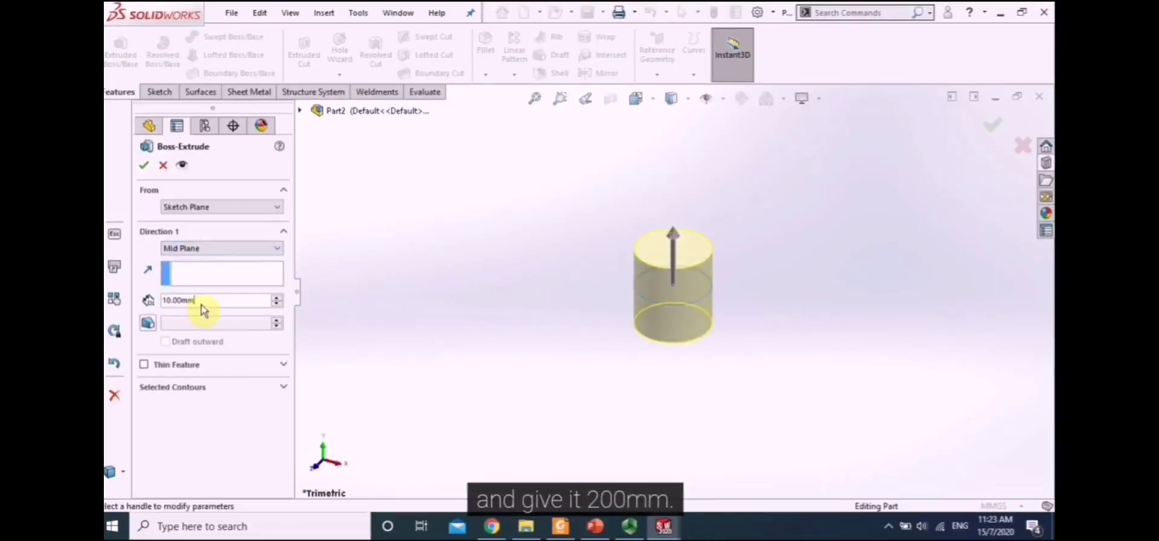
type("200mm")
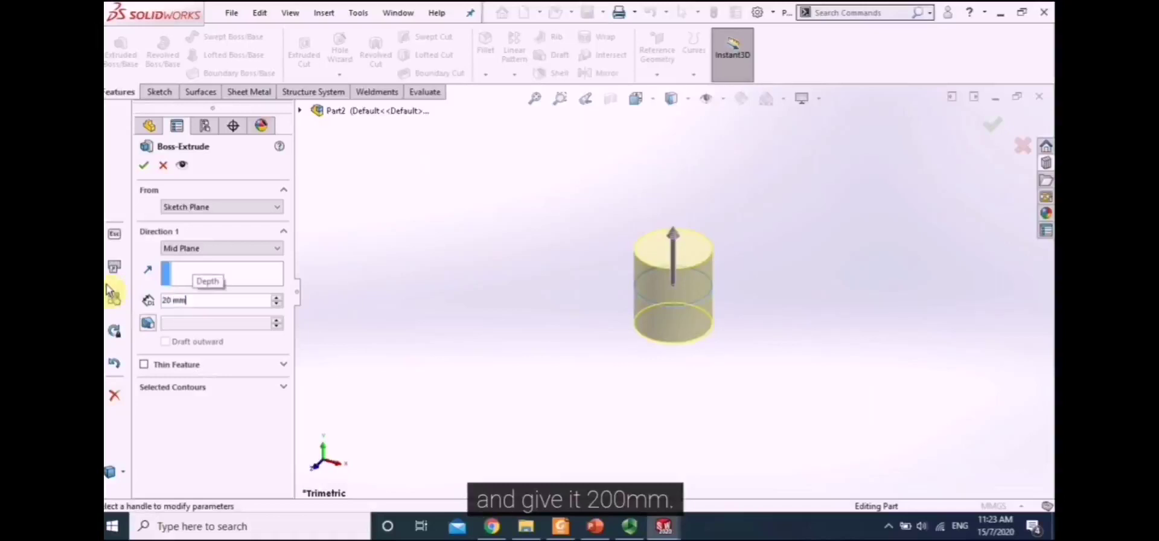
key("BackSpace")
key("BackSpace")
key("Return")
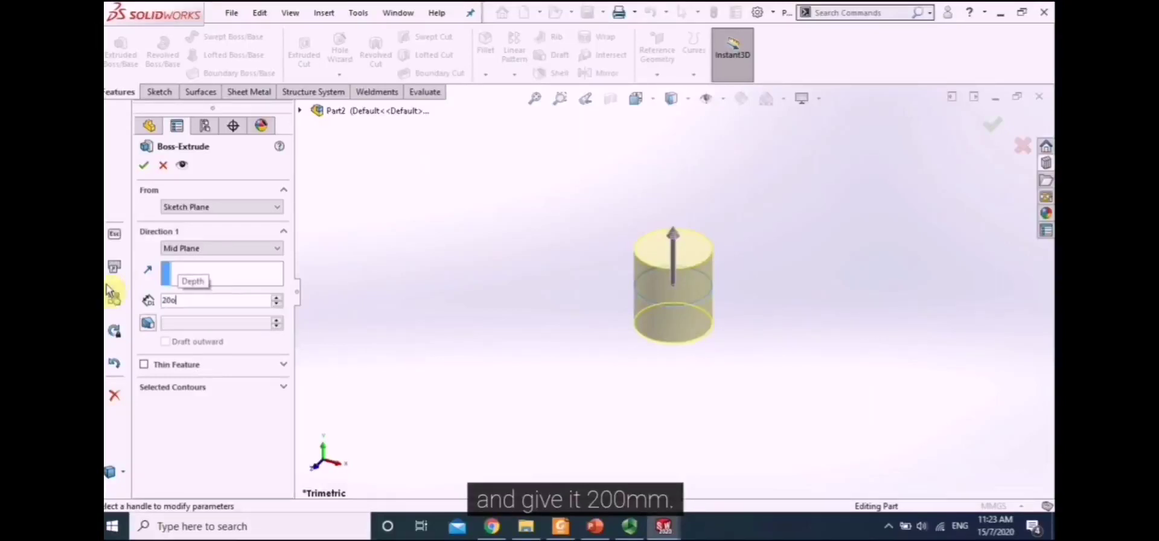
key("BackSpace")
type("0 mm")
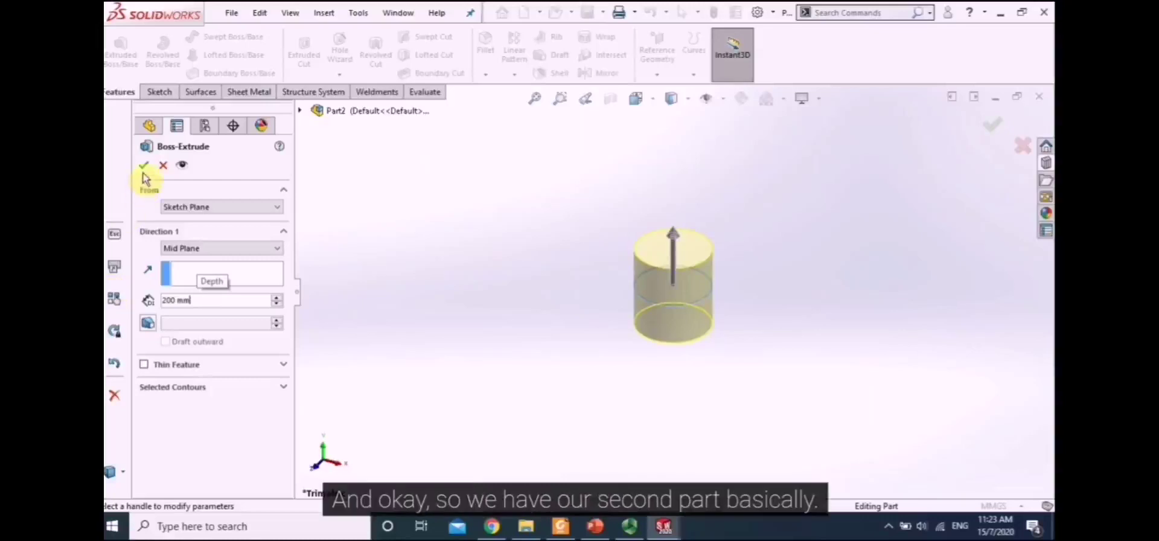
left_click(143, 166)
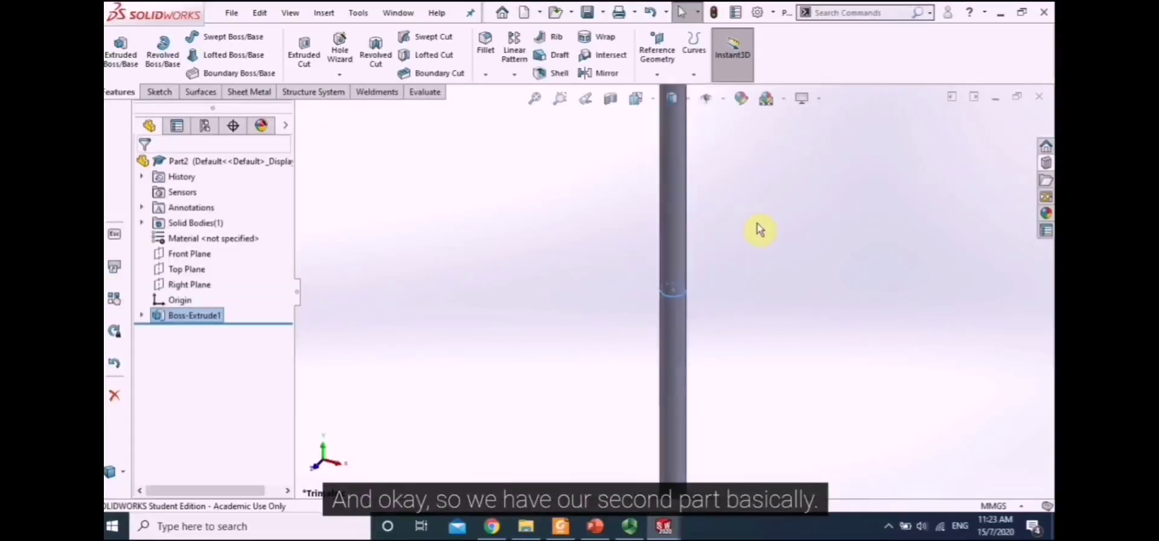
Save the round bar part as P2 in the Documents SOLIDWORKS folder
key("f")
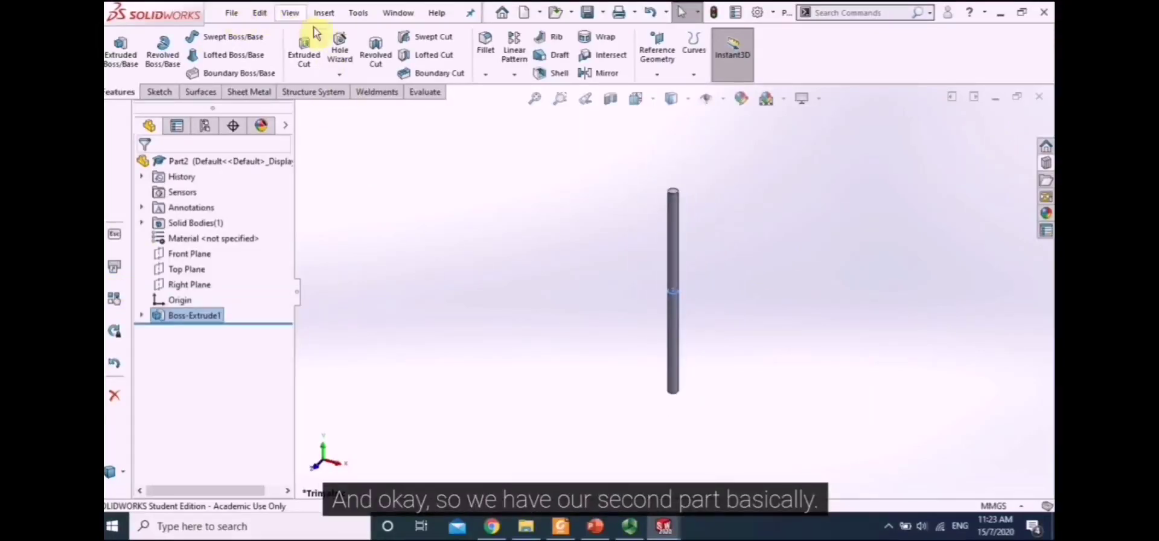
left_click(231, 13)
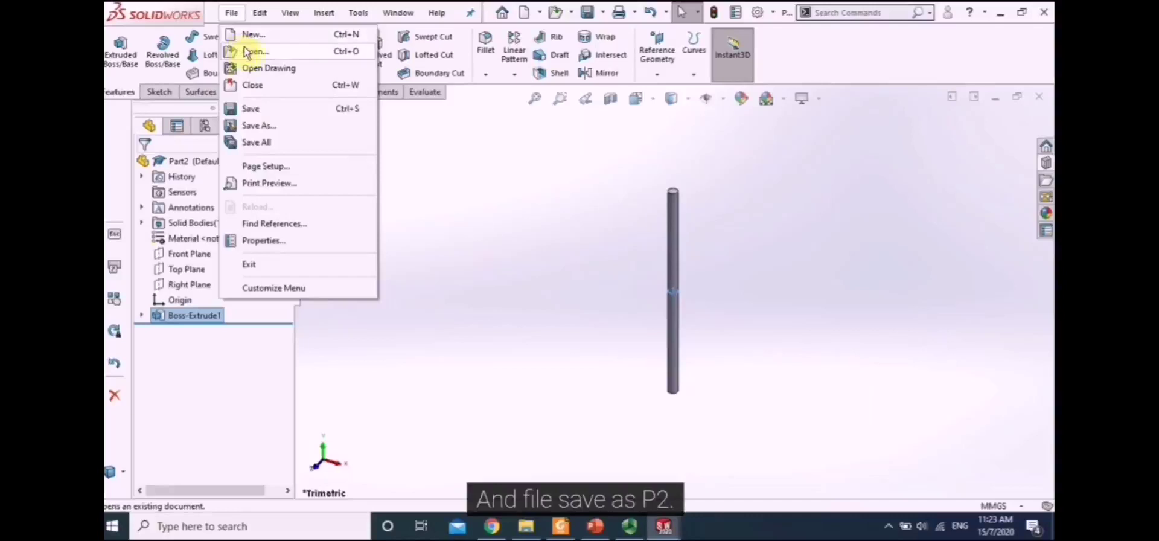
left_click(279, 127)
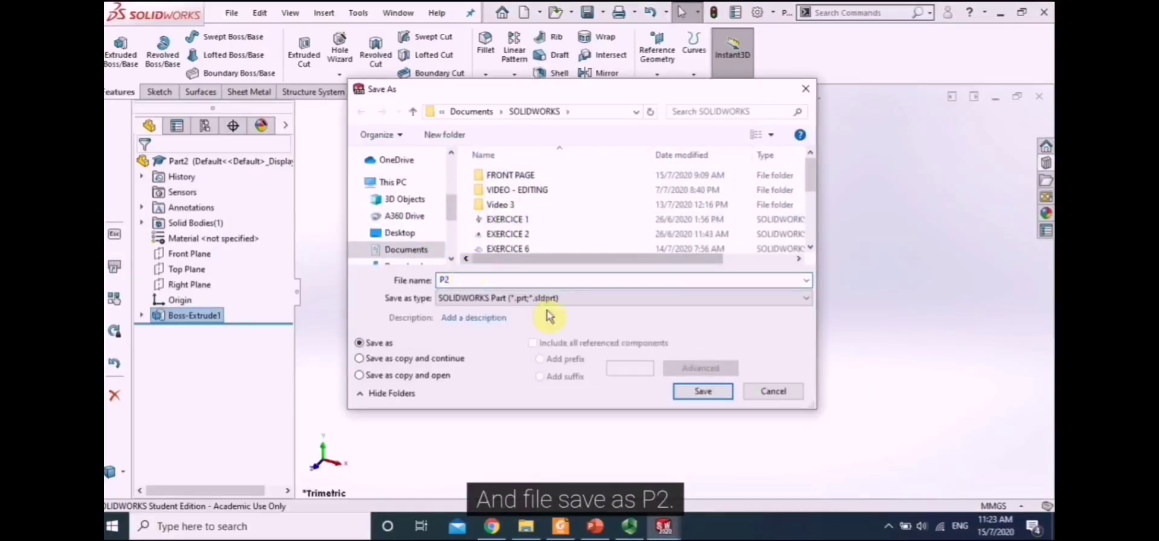
left_click(703, 392)
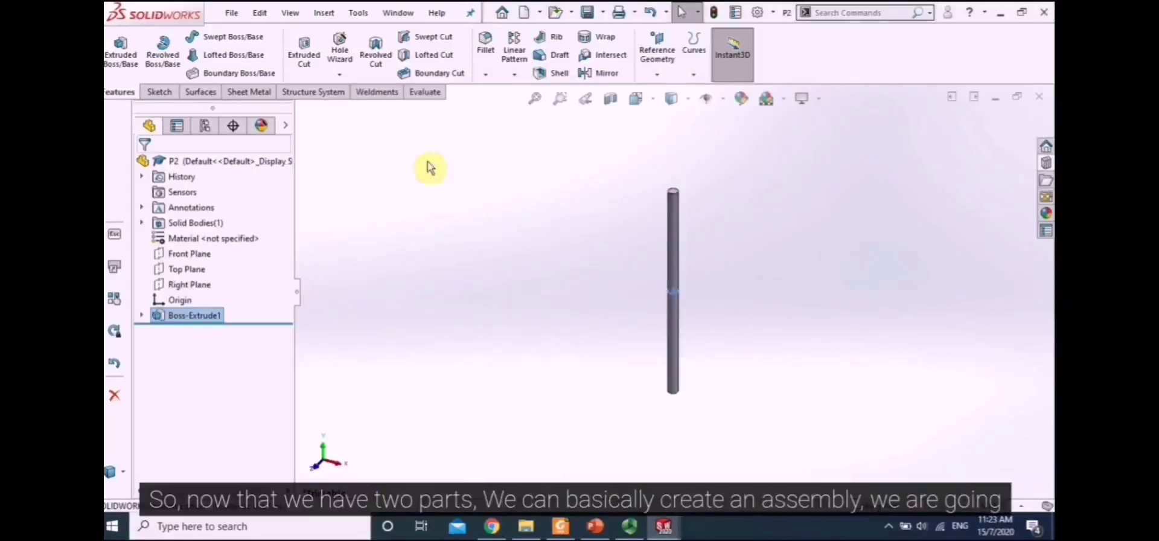
Make a new assembly from the open parts and place the plate P1 as its first component
left_click(539, 12)
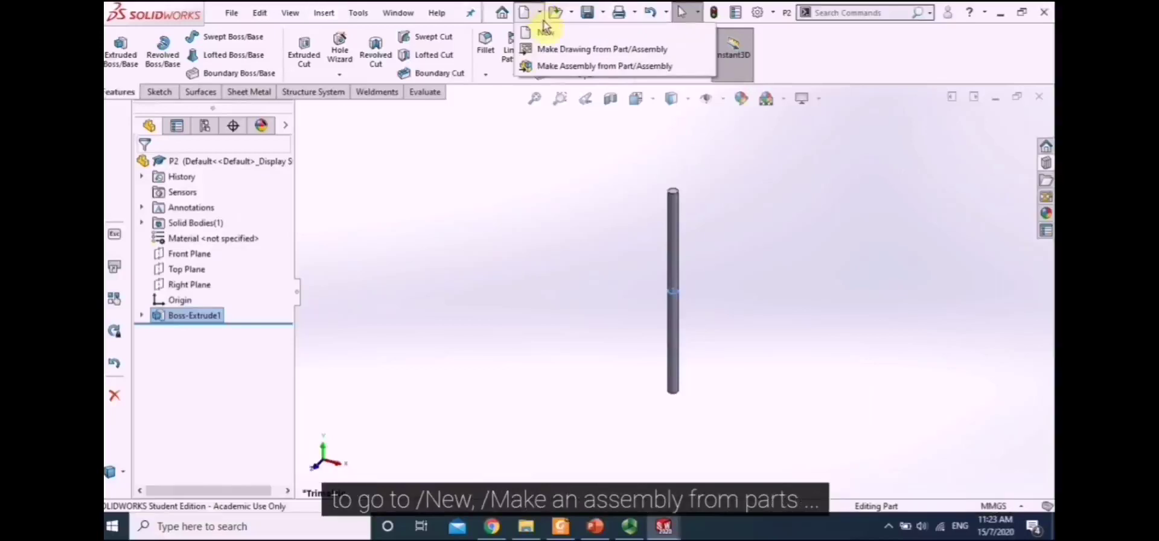
left_click(565, 67)
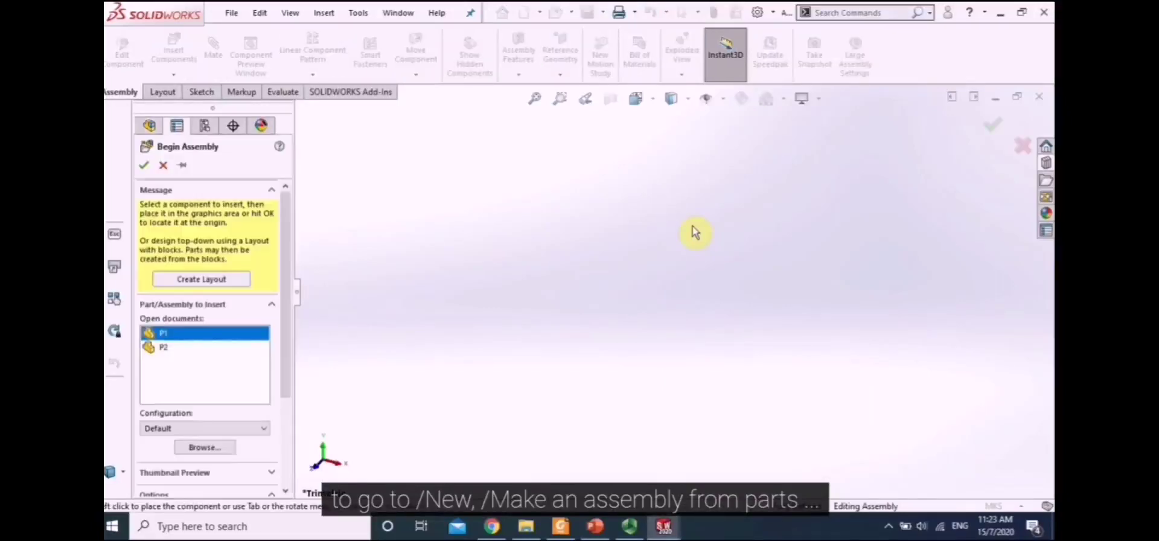
left_click(166, 349)
left_click_drag(162, 334, 750, 281)
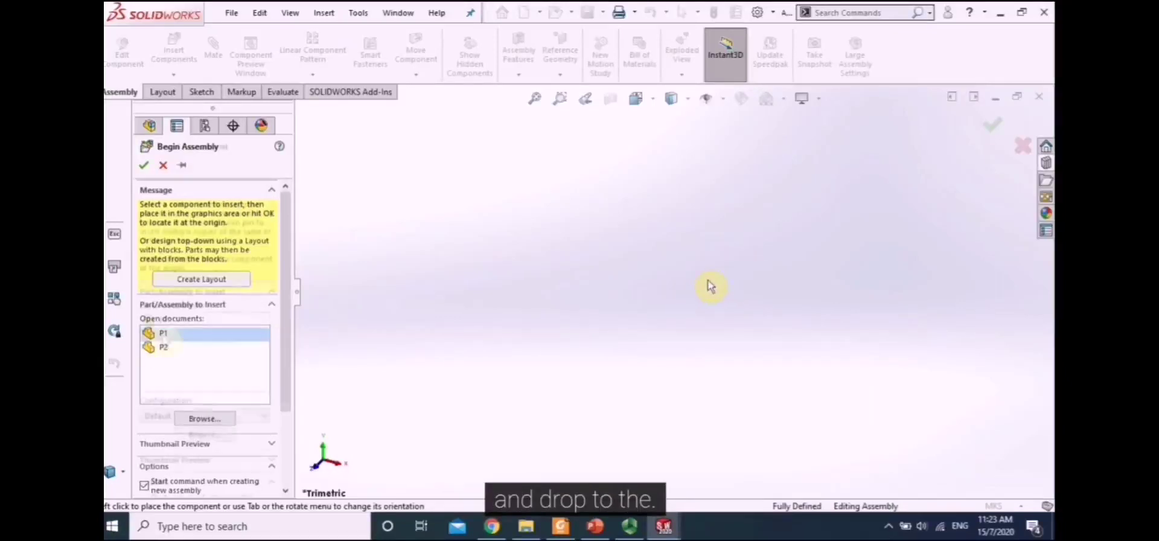
left_click(165, 336)
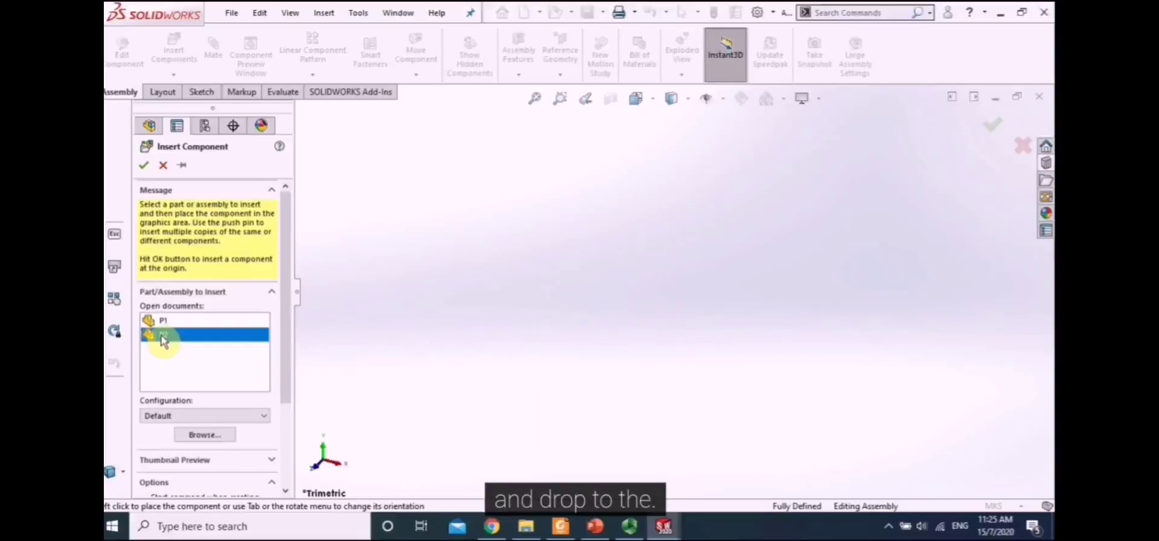
left_click_drag(163, 340, 361, 284)
left_click_drag(159, 321, 425, 308)
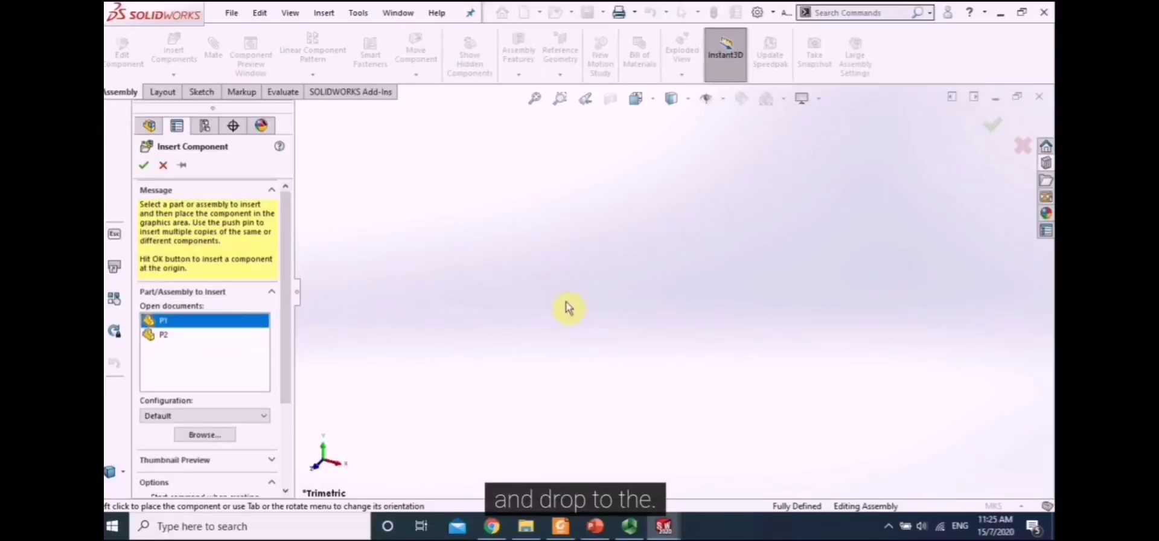
left_click_drag(567, 308, 709, 259)
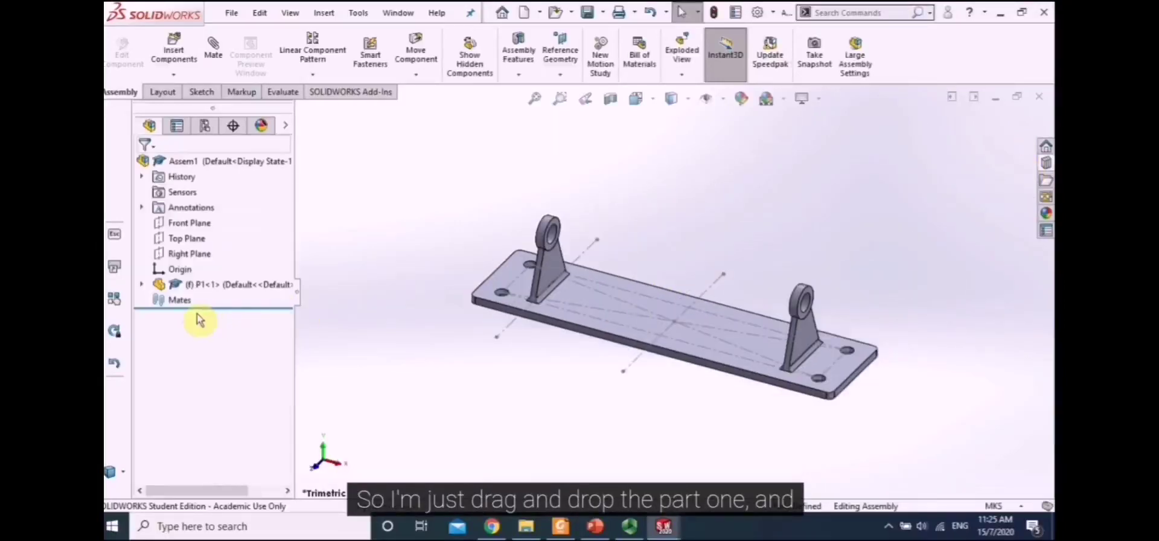
Insert the bar P2 into the assembly, standing upright beside the short end of the plate
left_click(174, 49)
left_click(163, 334)
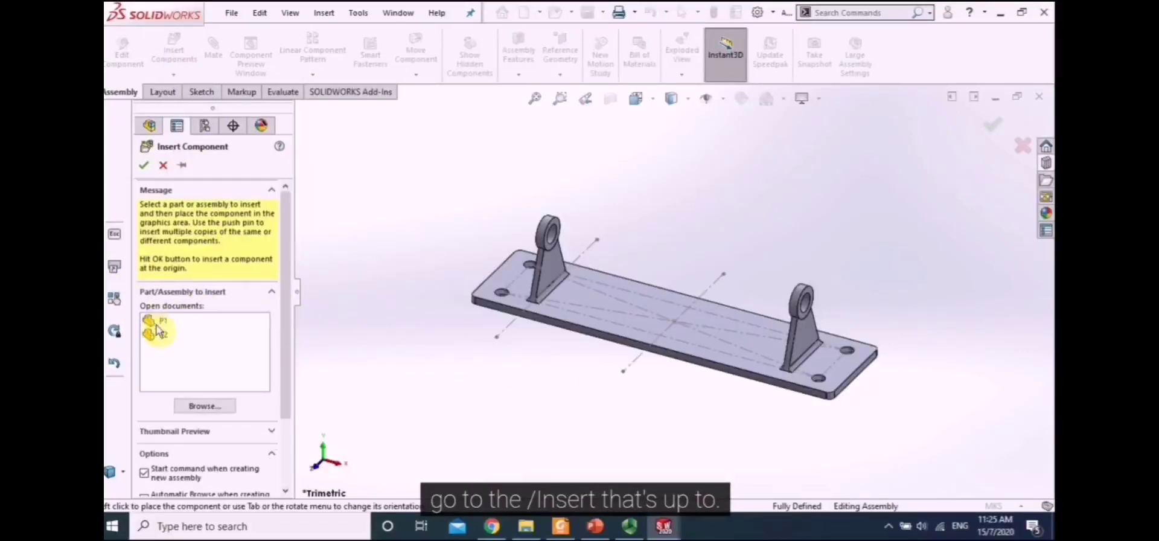
left_click(160, 334)
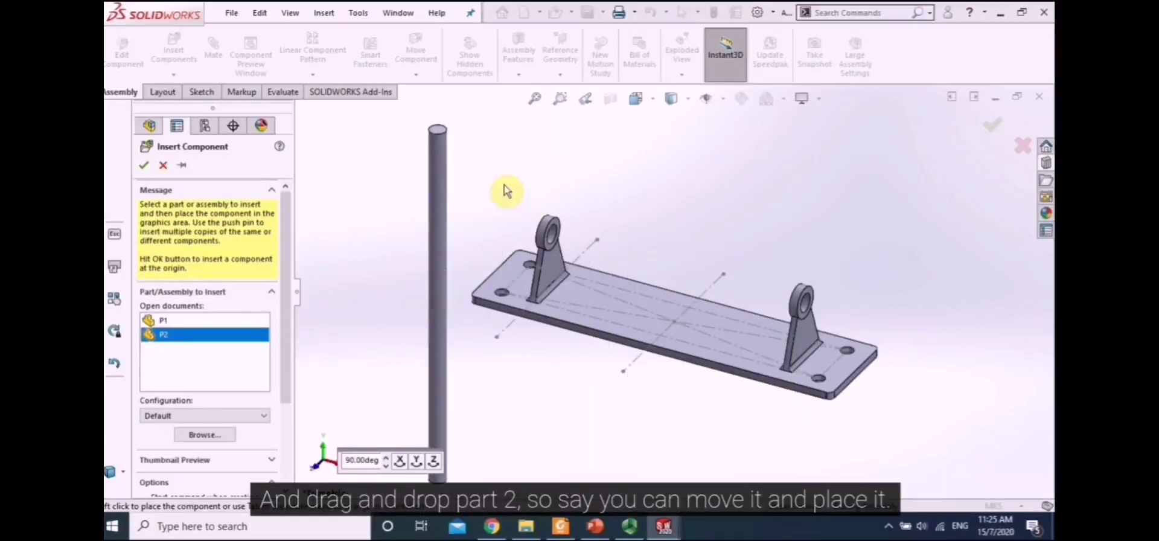
left_click(433, 146)
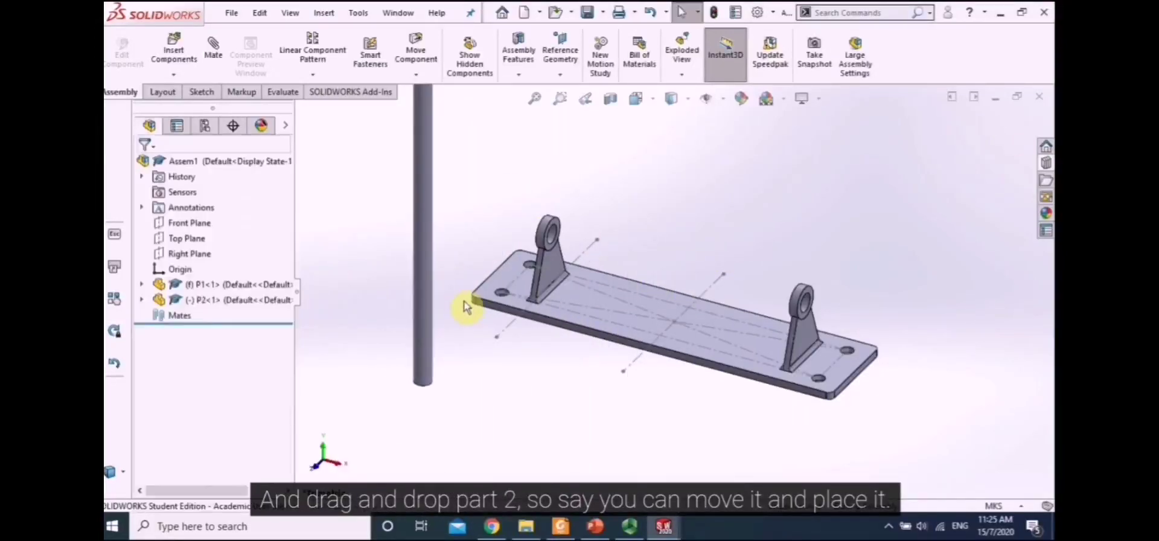
Try a concentric mate between the bar's cylindrical face and the hole face of the ring farther from the bar
scroll(465, 301, "up", 6)
scroll(709, 289, "down", 2)
scroll(708, 292, "down", 2)
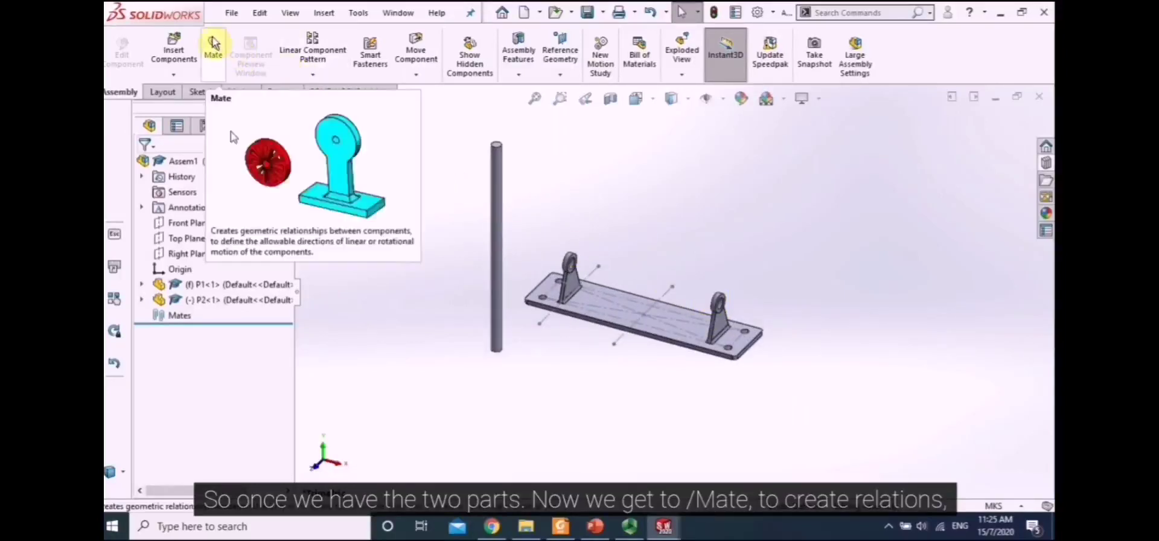
left_click(224, 53)
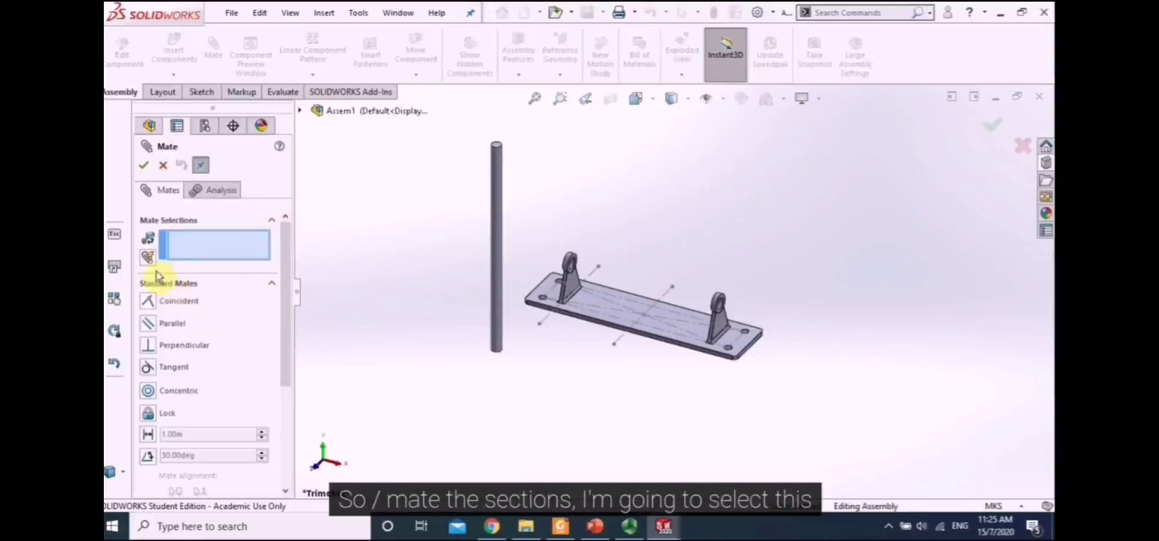
left_click(496, 307)
scroll(704, 292, "down", 5)
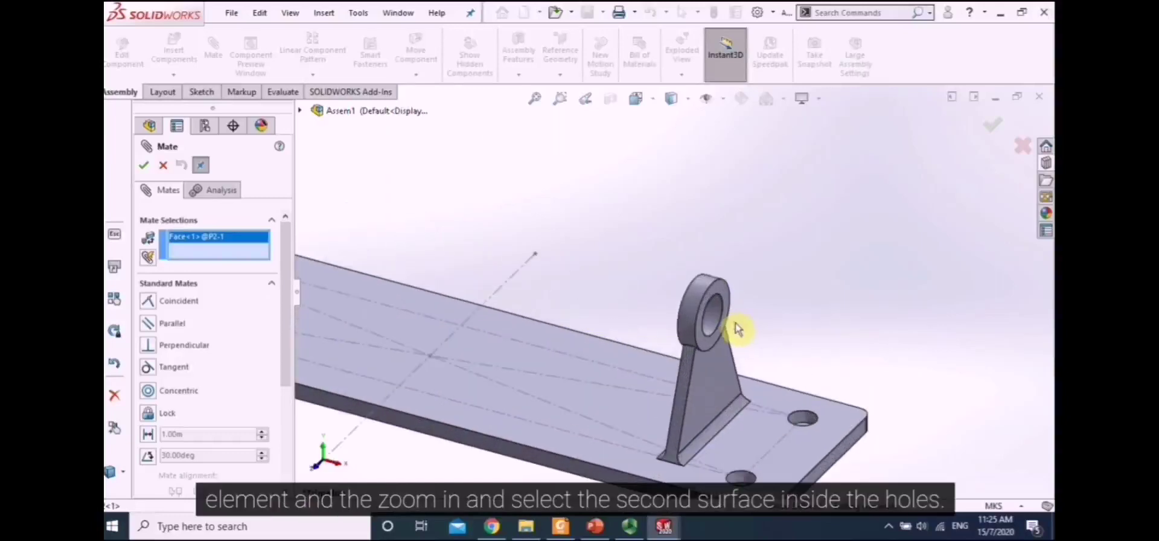
left_click(715, 315)
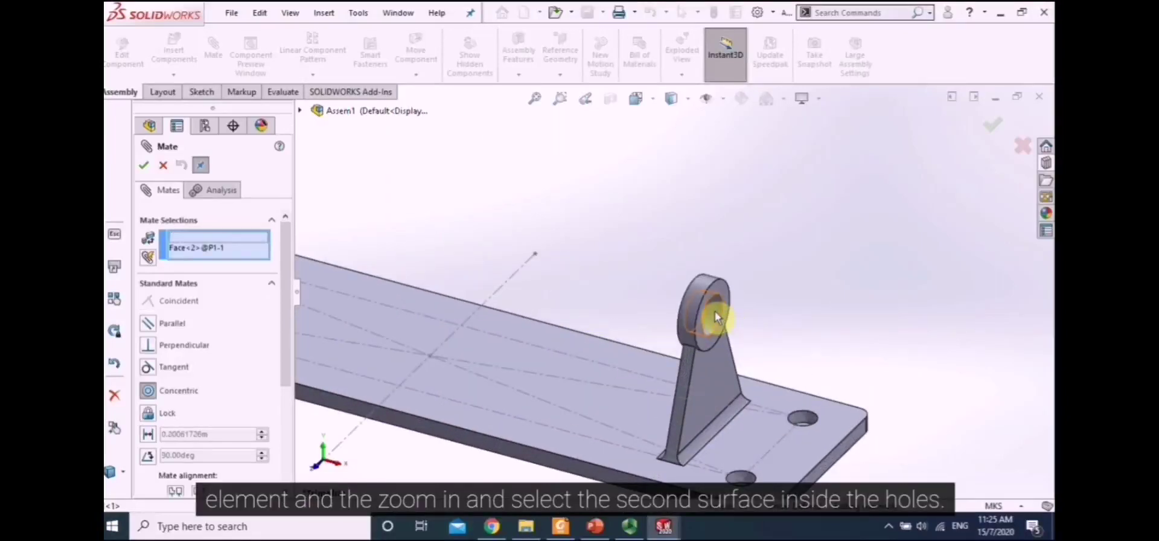
scroll(826, 296, "up", 5)
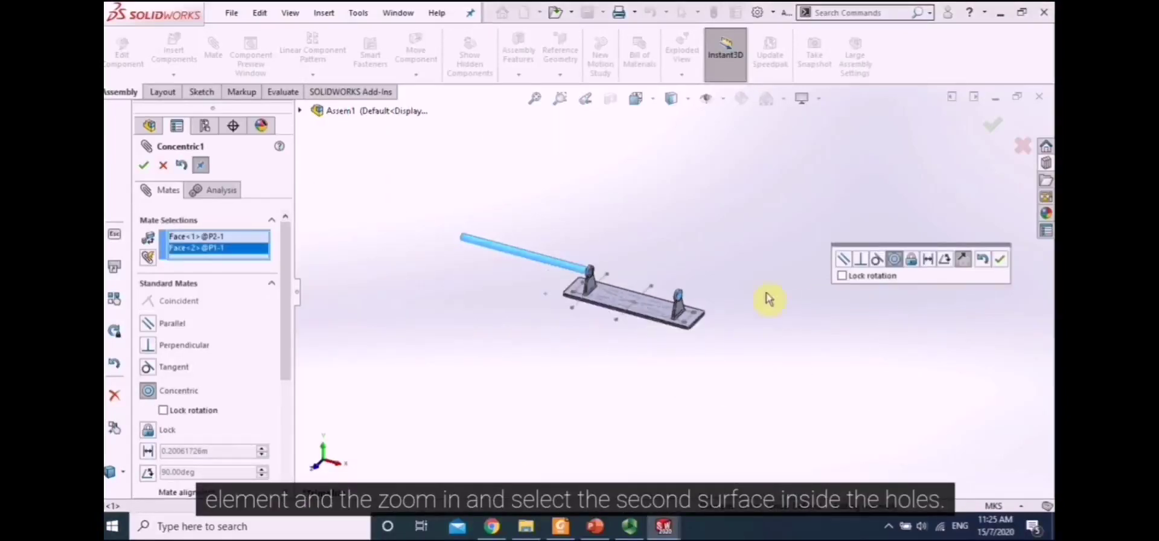
scroll(676, 288, "down", 4)
scroll(676, 289, "up", 2)
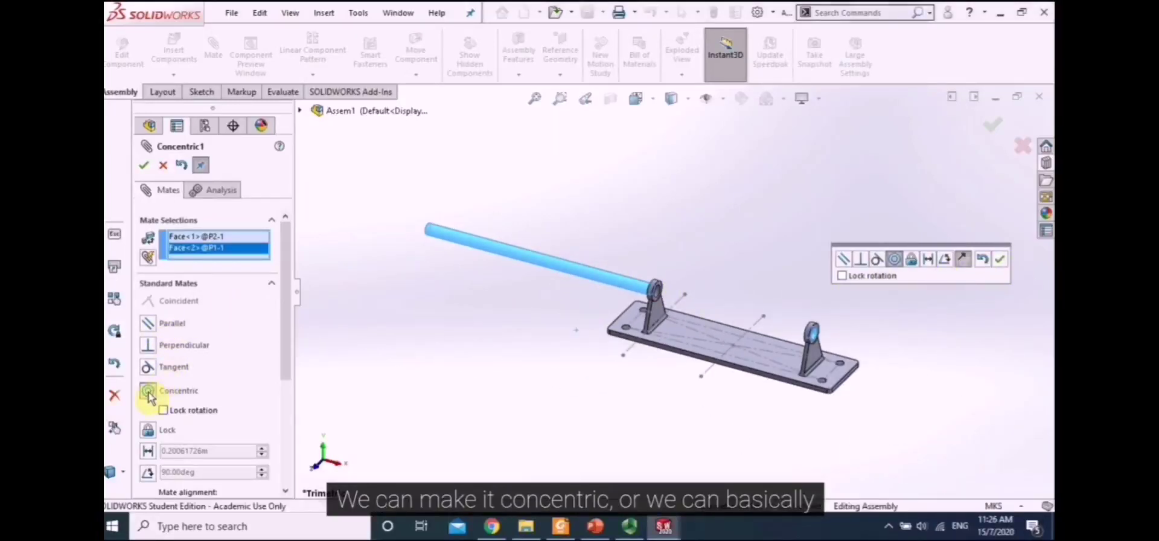
left_click_drag(281, 326, 318, 290)
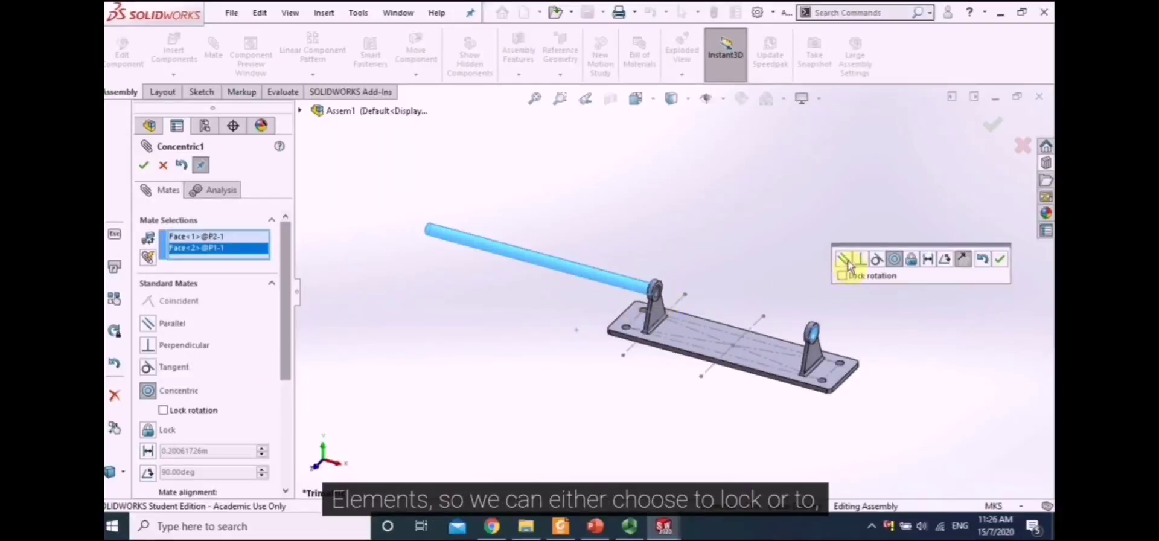
scroll(913, 264, "down", 3)
scroll(476, 308, "up", 1)
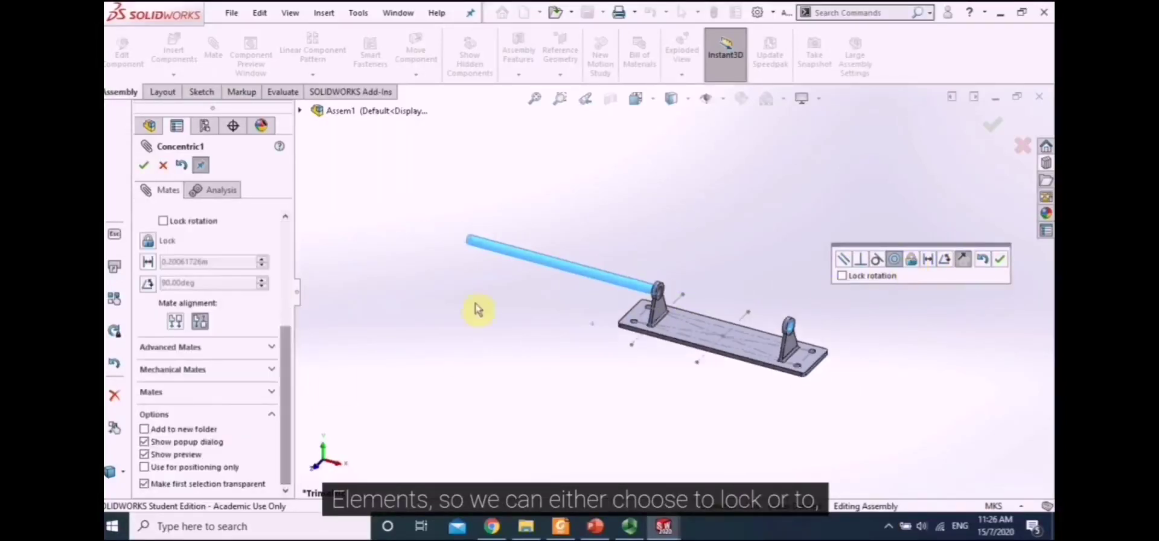
Change the mate between the bar face and the ring hole to a distance mate using the minimum distance option
left_click(928, 259)
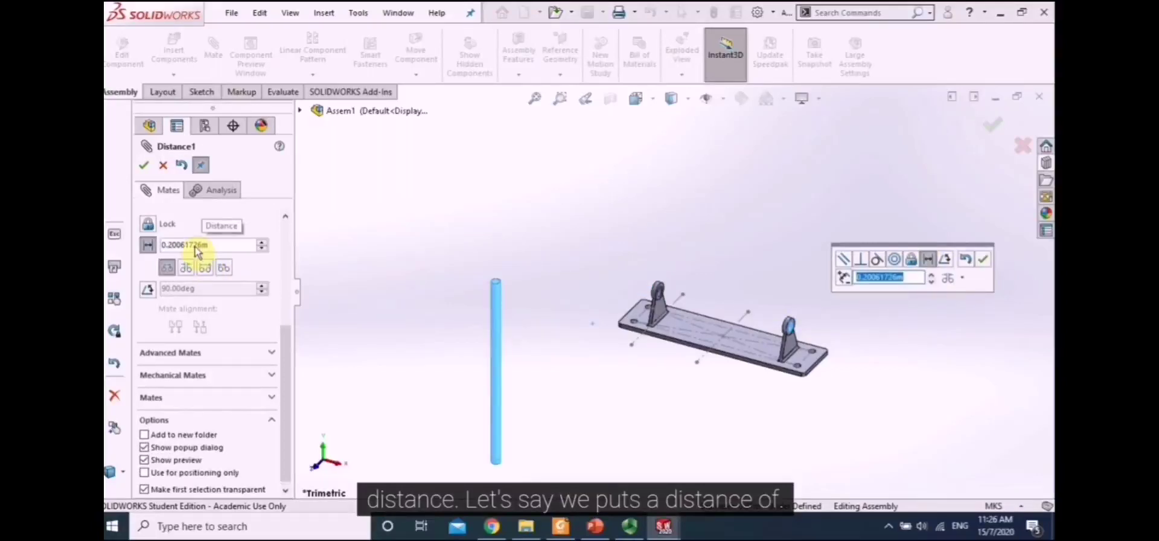
left_click(165, 245)
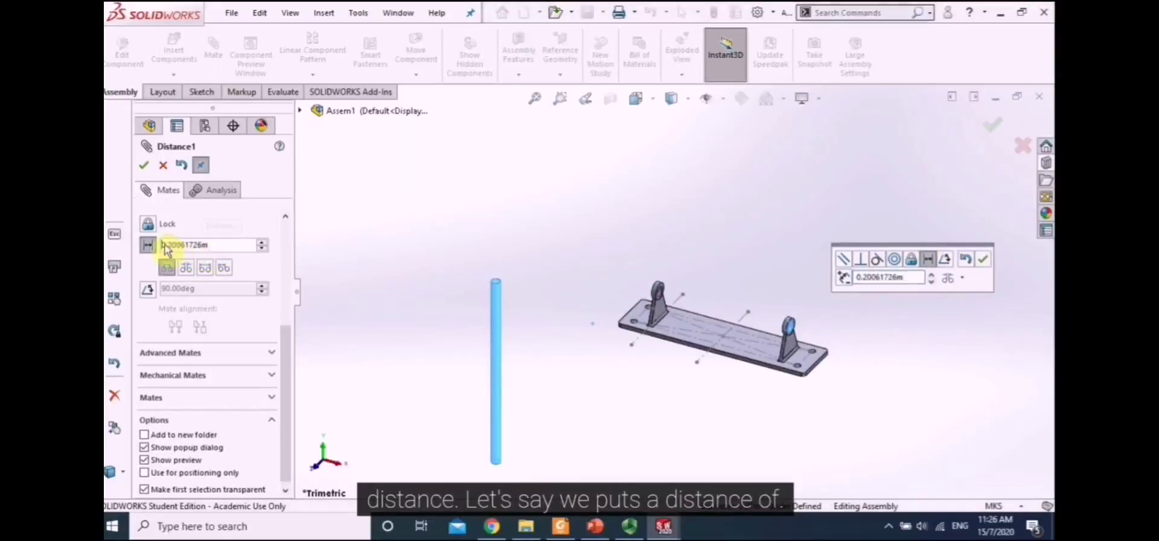
left_click_drag(203, 245, 148, 248)
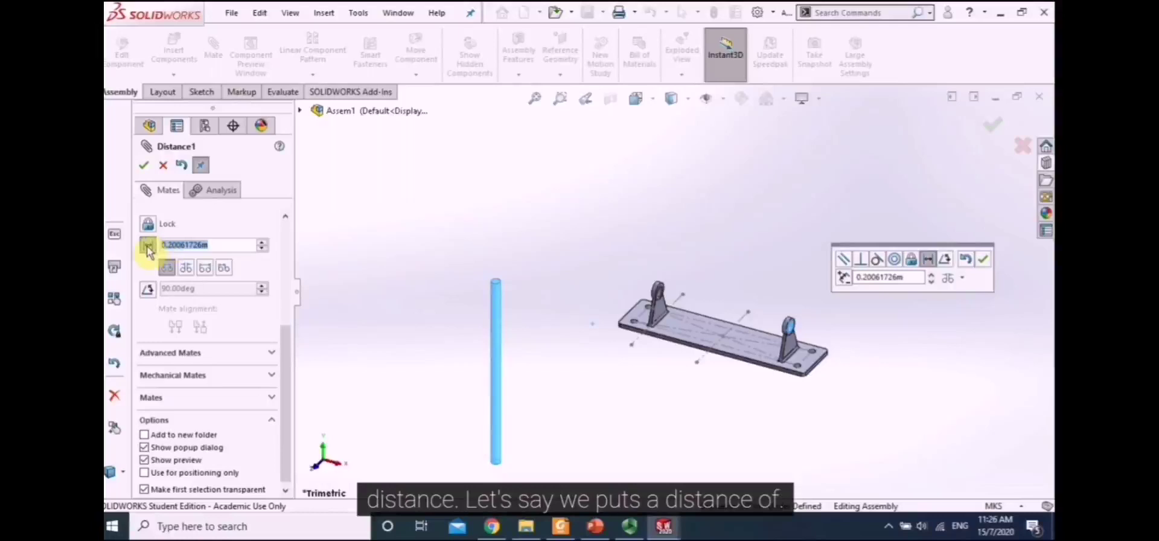
left_click(186, 269)
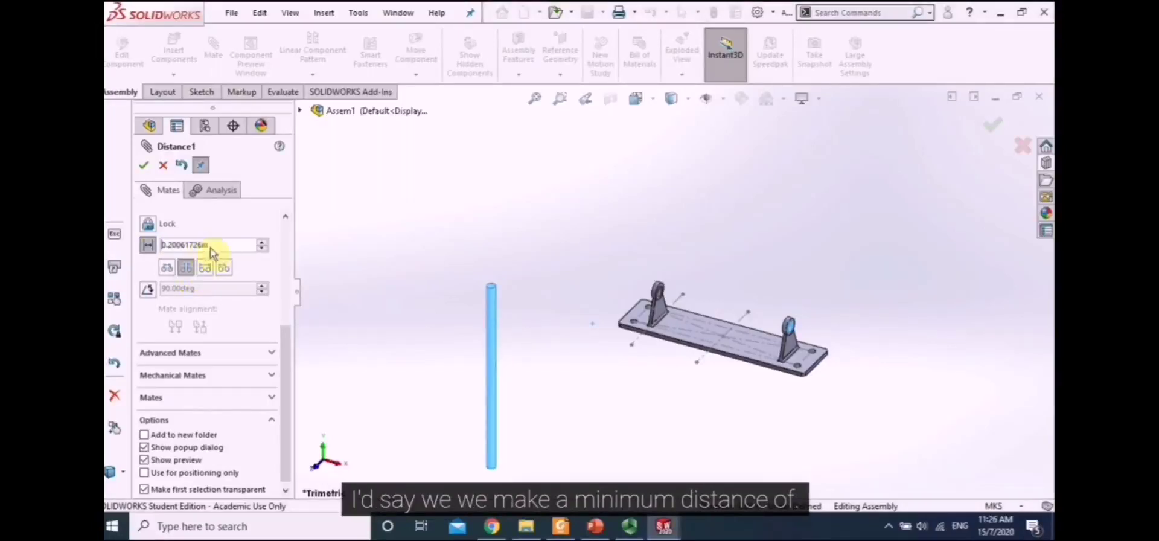
left_click_drag(206, 245, 147, 244)
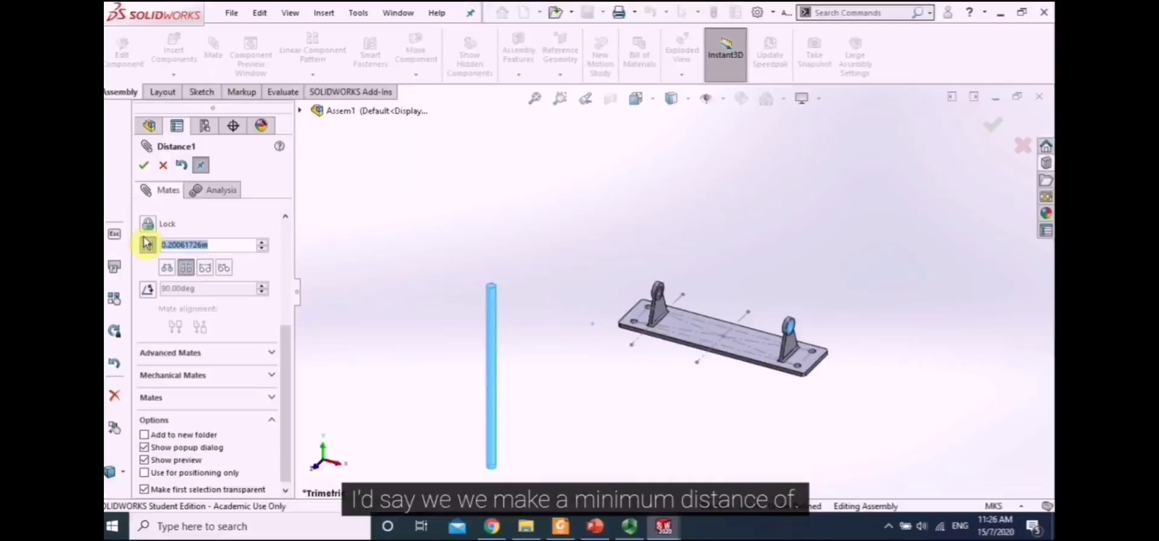
Set the assembly's document units to MMGS (millimeter, gram, second)
left_click(1020, 507)
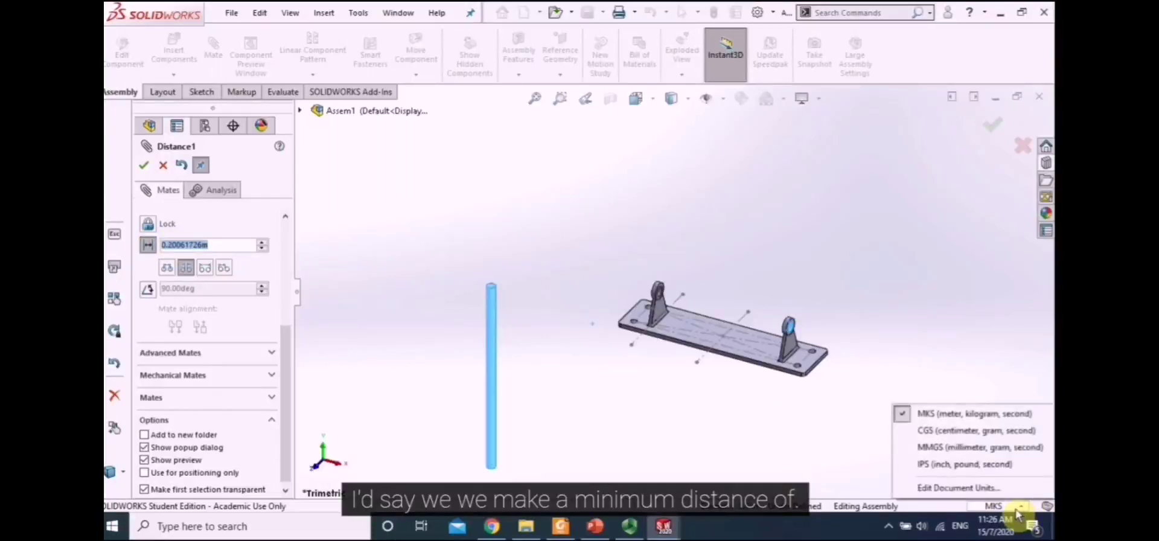
left_click(955, 452)
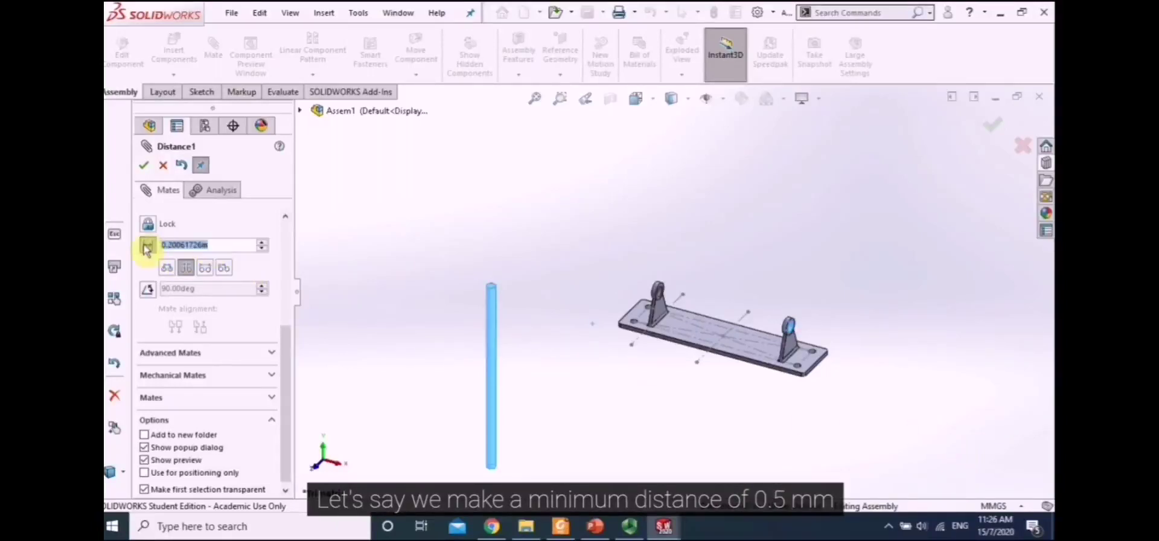
Set the mate distance to 0.01 mm, apply the mate and leave the Mate command
type("0.")
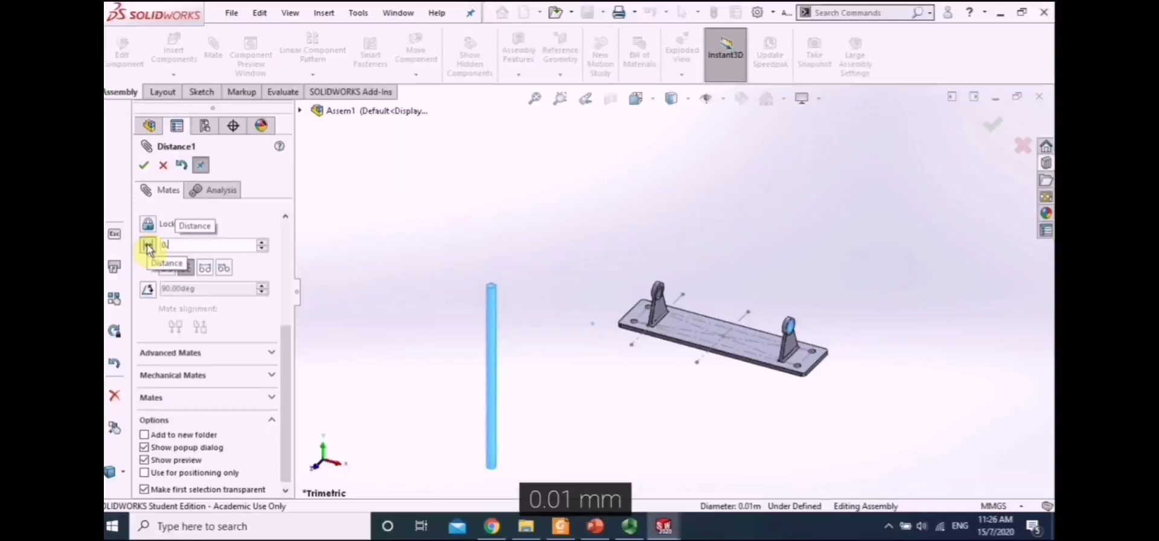
type("01 mm")
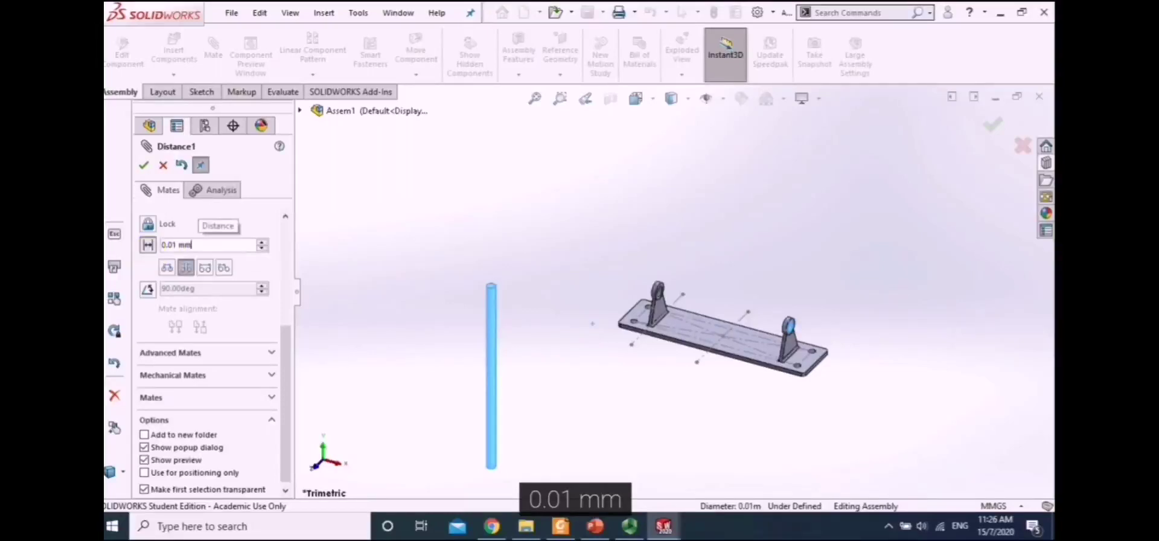
key("Return")
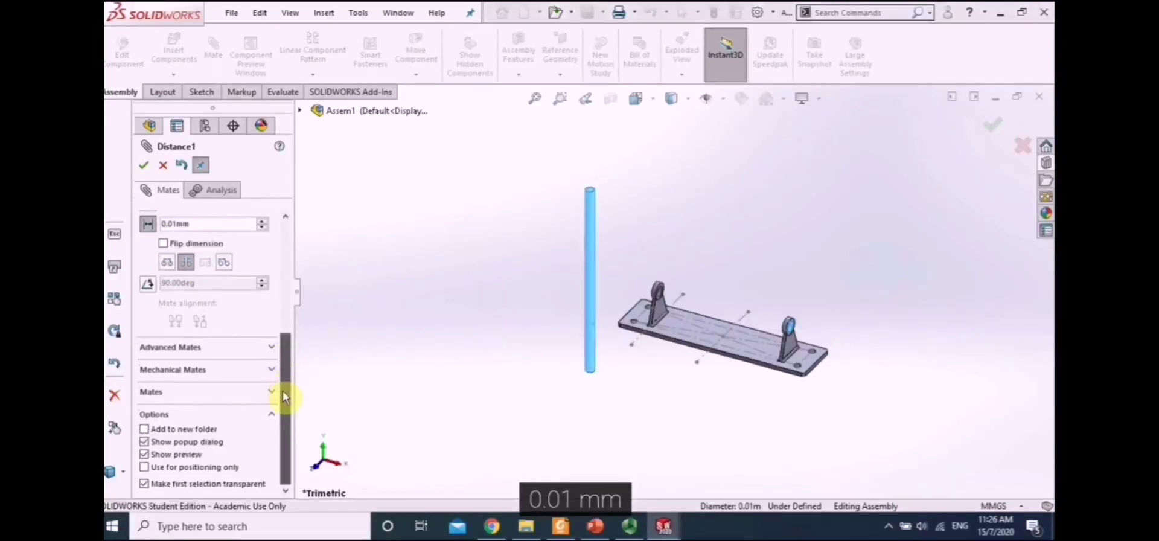
left_click(143, 165)
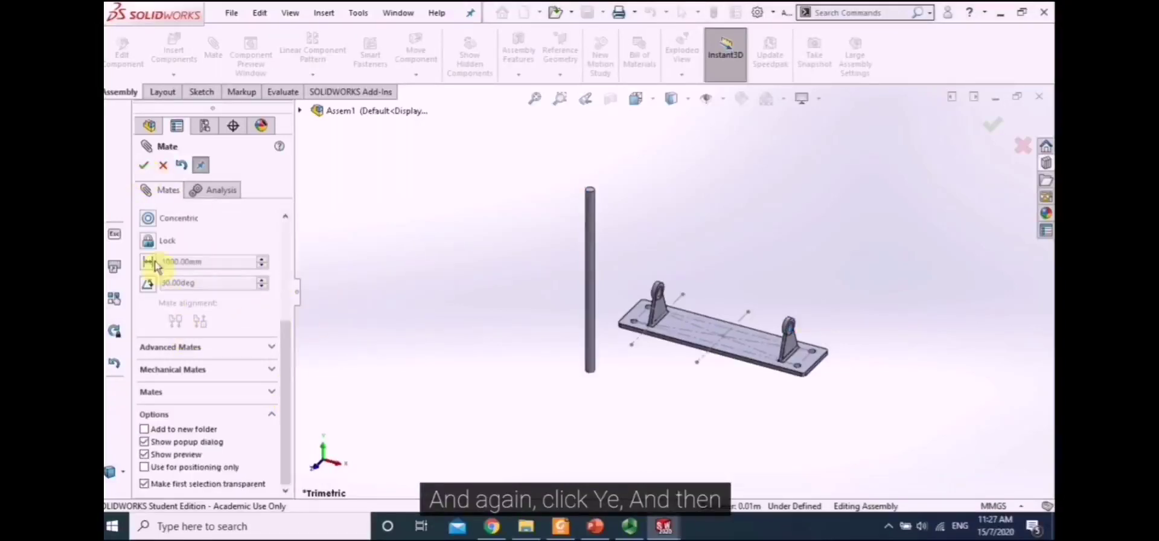
left_click(143, 166)
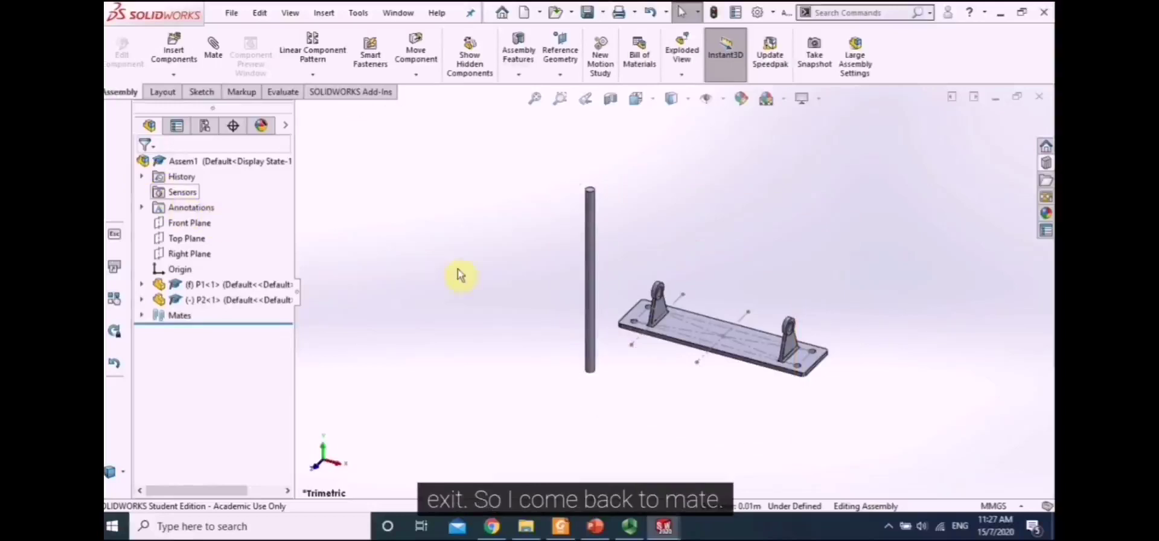
Add a concentric mate between the bar's cylindrical face and the inner hole face of the ring farther from the bar
left_click(213, 45)
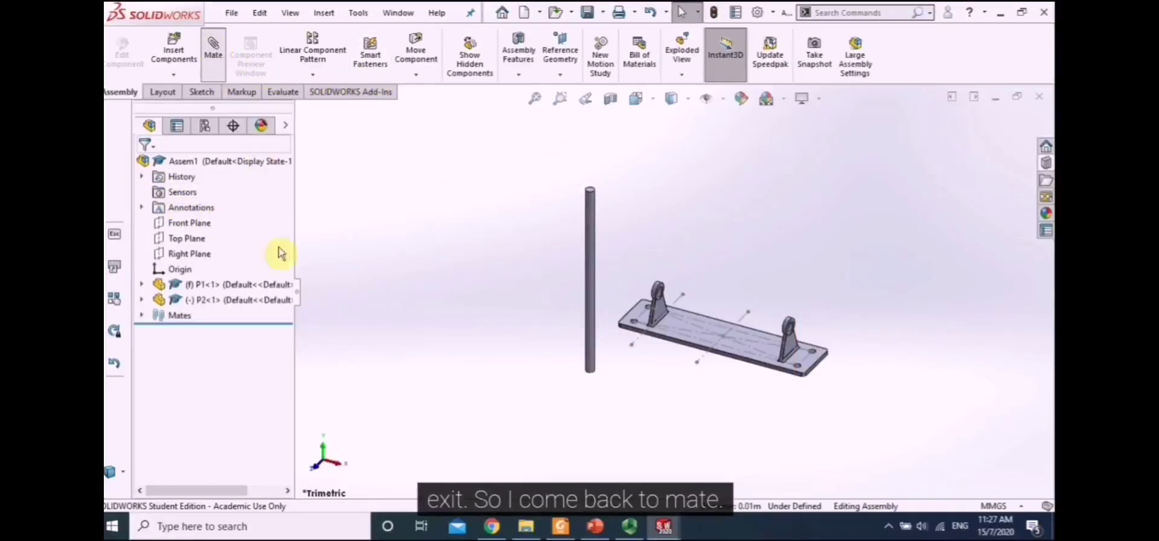
left_click(591, 356)
scroll(803, 344, "down", 5)
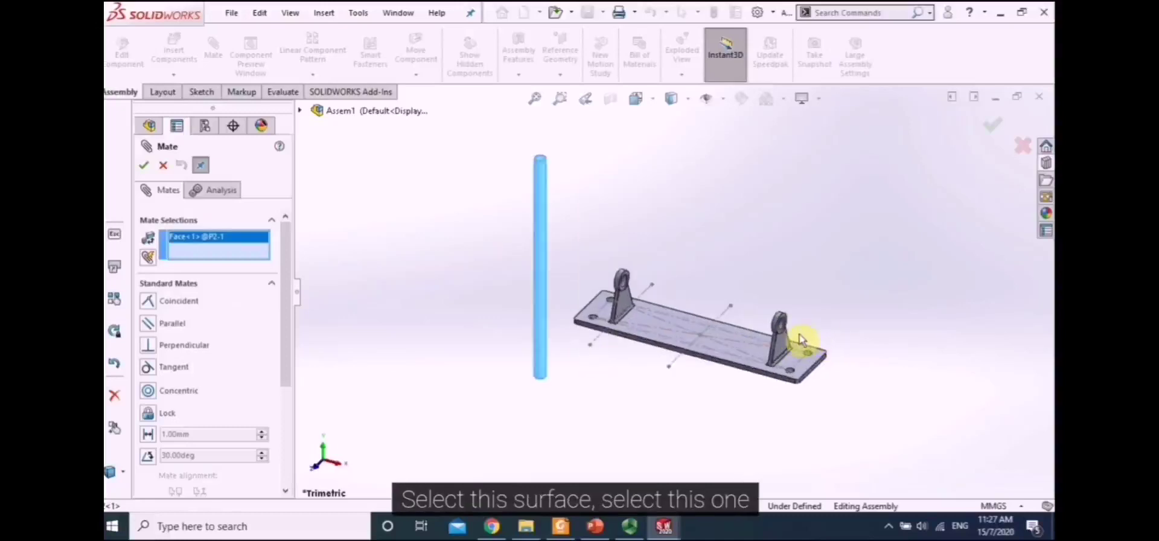
left_click(708, 292)
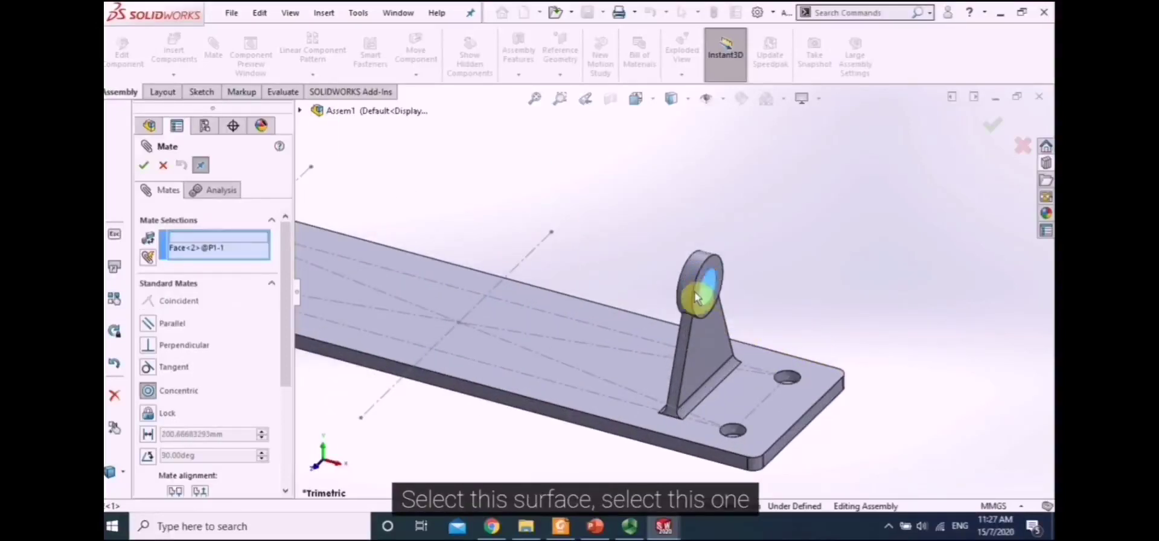
left_click(151, 391)
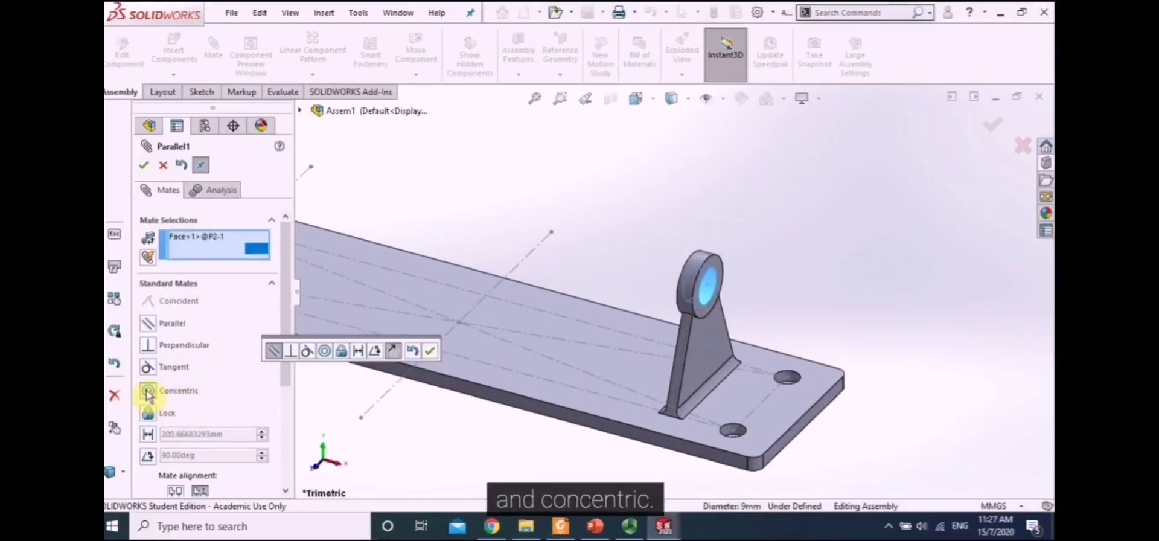
left_click(236, 331)
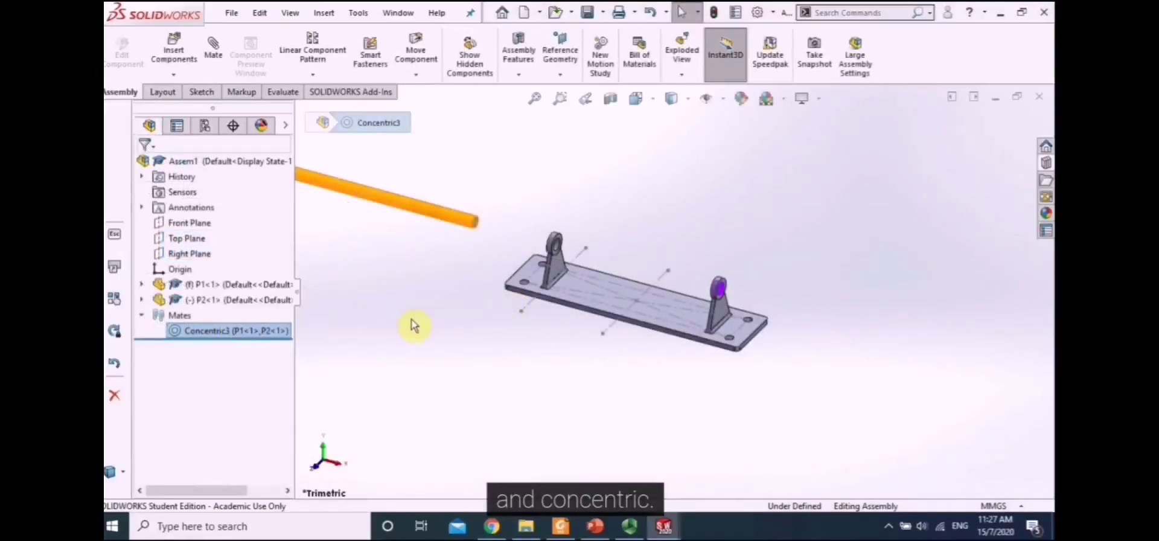
Slide the bar along its axis so it passes through both rings and sticks out slightly at each end
right_click(426, 214)
left_click_drag(426, 214, 834, 344)
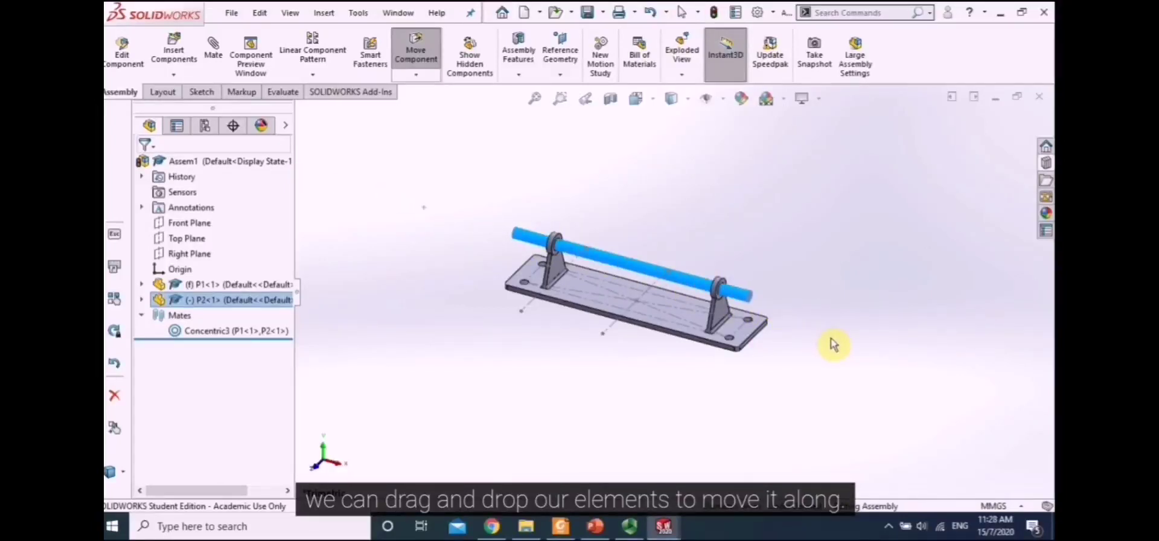
left_click(834, 344)
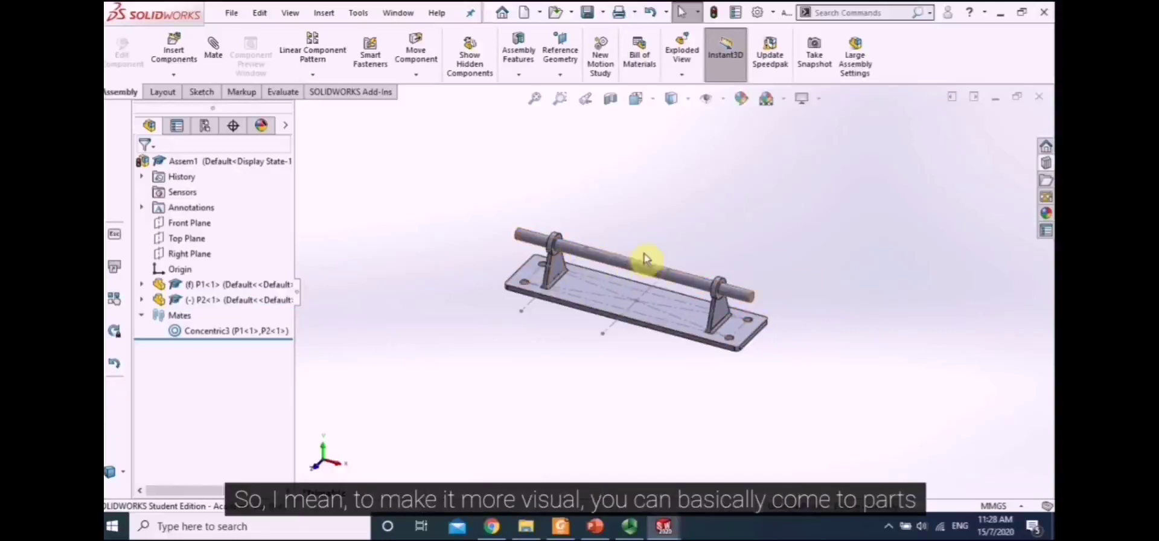
Apply a light orange-brown colour from the standard swatches to the plate component P1 at component level
scroll(643, 259, "down", 3)
scroll(750, 318, "up", 3)
scroll(789, 331, "down", 2)
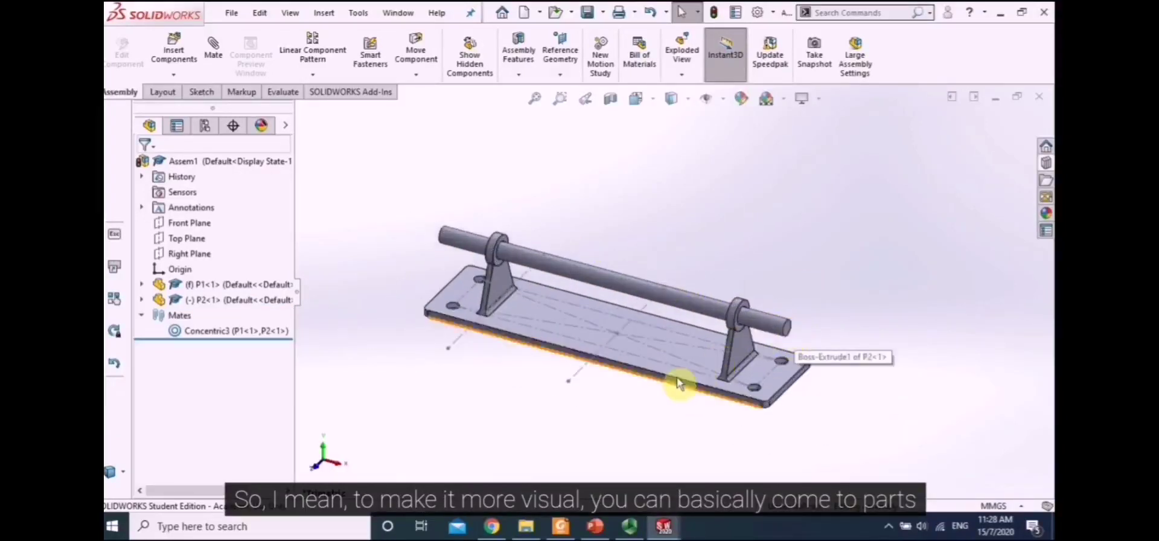
left_click(175, 287)
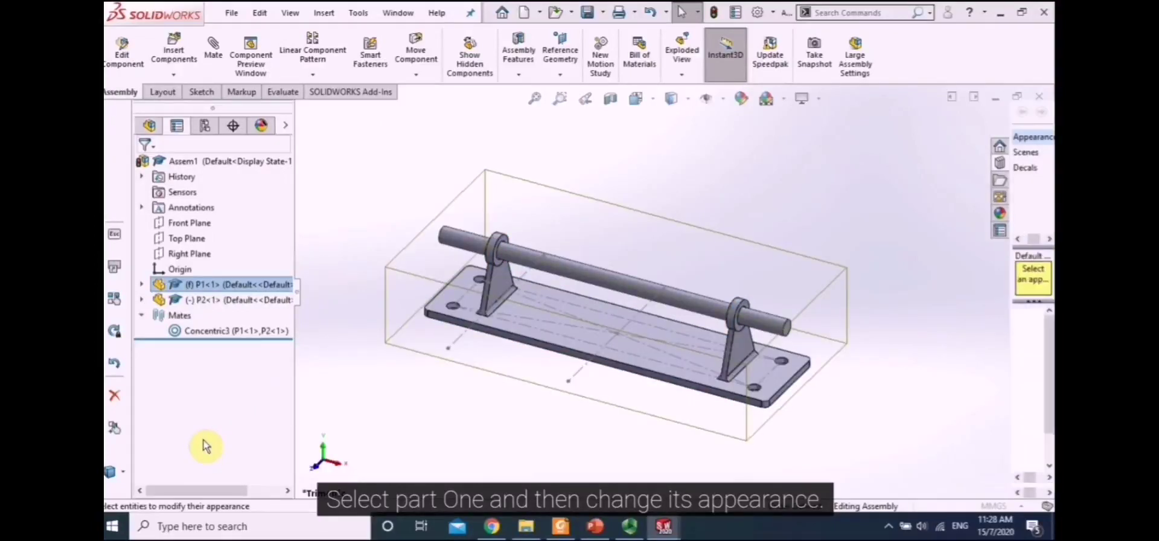
left_click(187, 481)
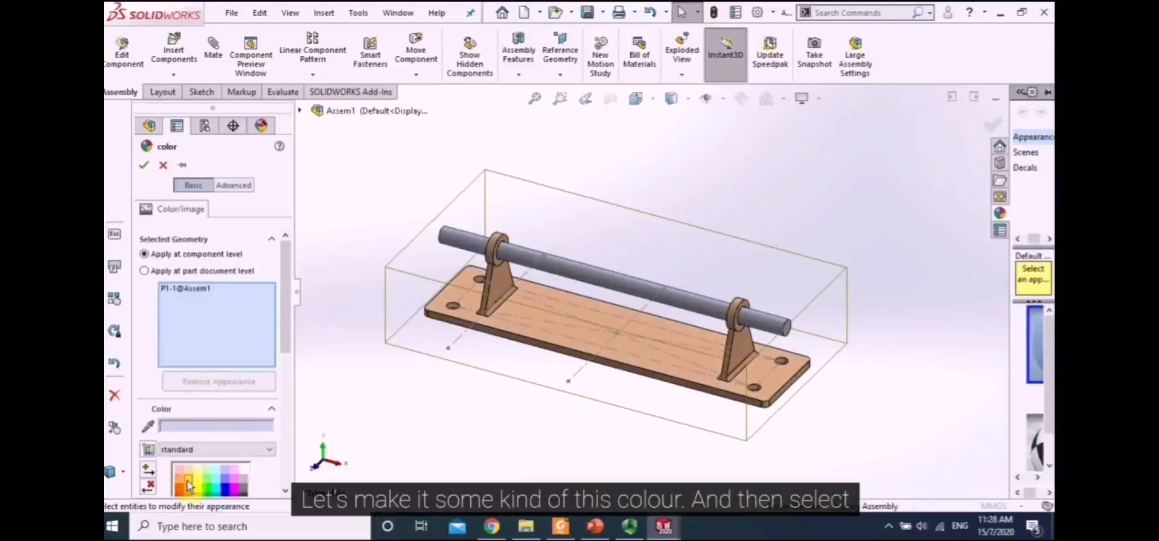
left_click(145, 165)
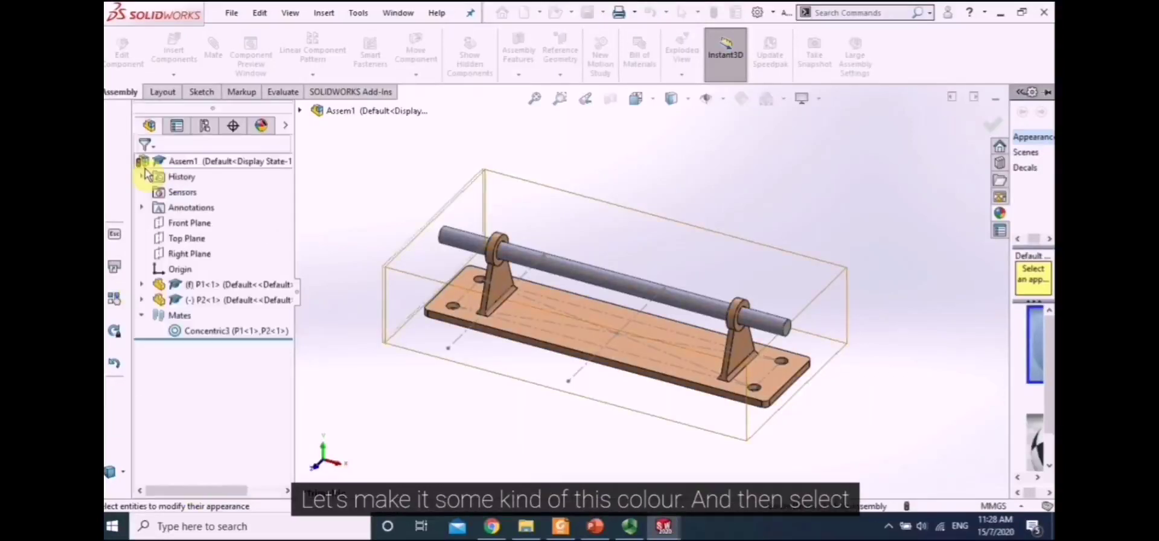
Apply blue from the standard swatches to the bar component P2 at component level and dismiss the browser window
left_click(142, 299)
left_click(199, 300)
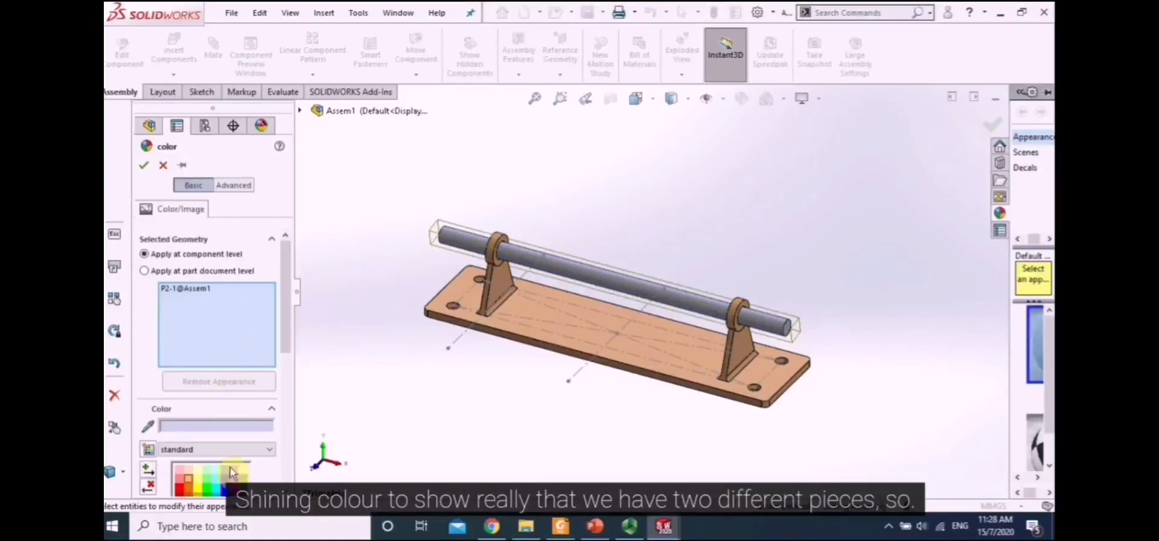
left_click(226, 486)
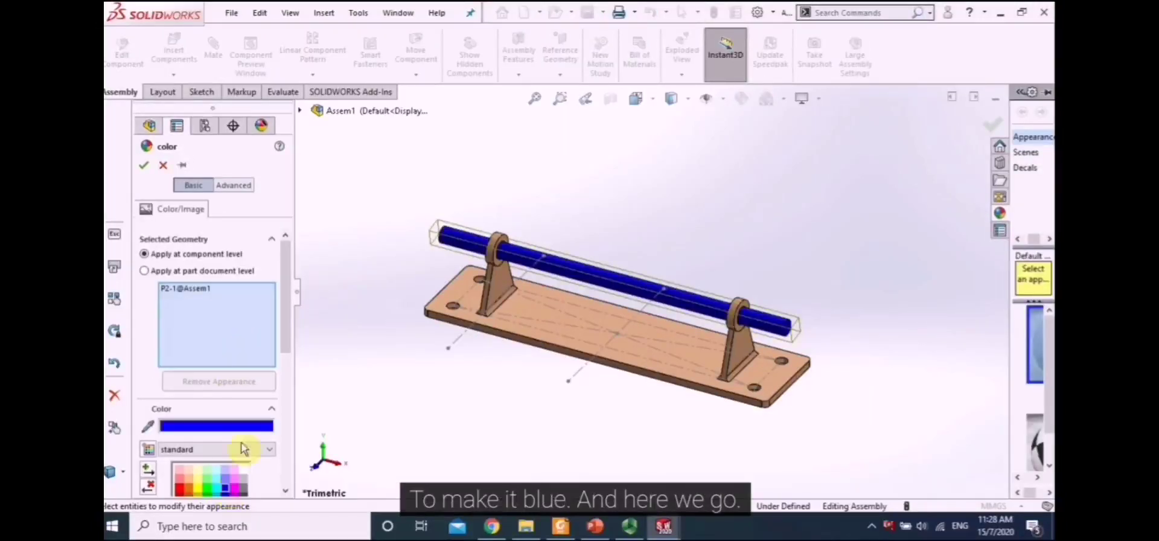
left_click(144, 165)
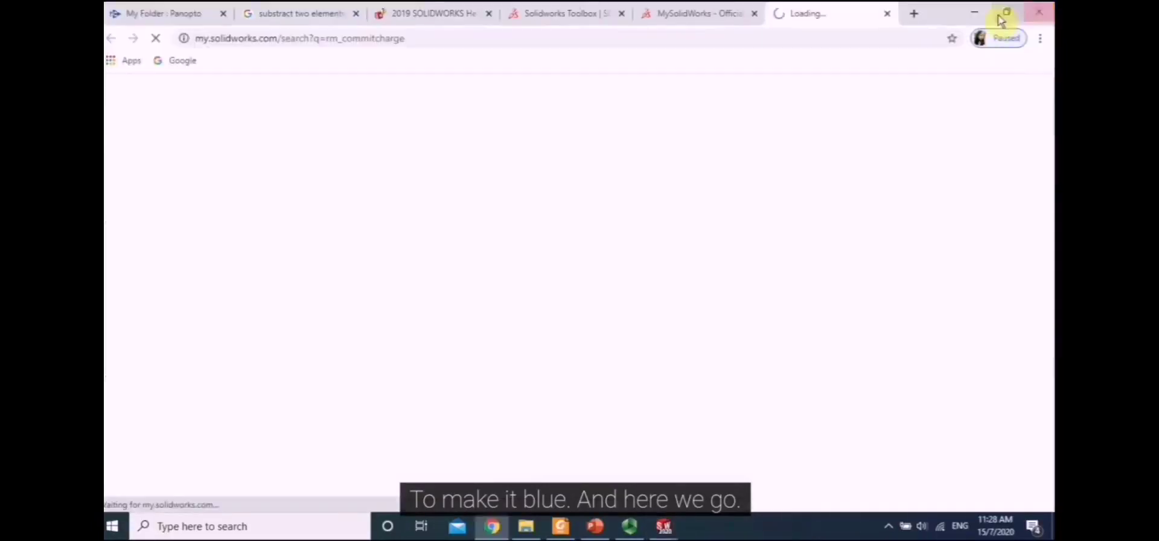
left_click(999, 17)
Test the assembly's motion by trying to move the plate and sliding the bar slightly along its axis in the rings
scroll(629, 236, "down", 3)
scroll(622, 244, "up", 5)
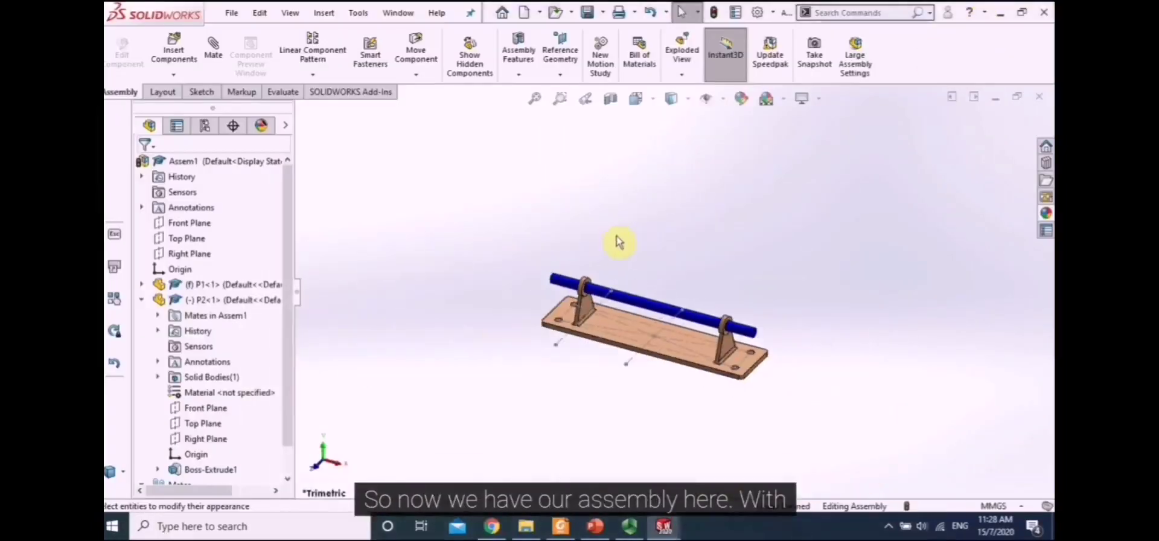
scroll(628, 265, "down", 5)
scroll(639, 292, "up", 3)
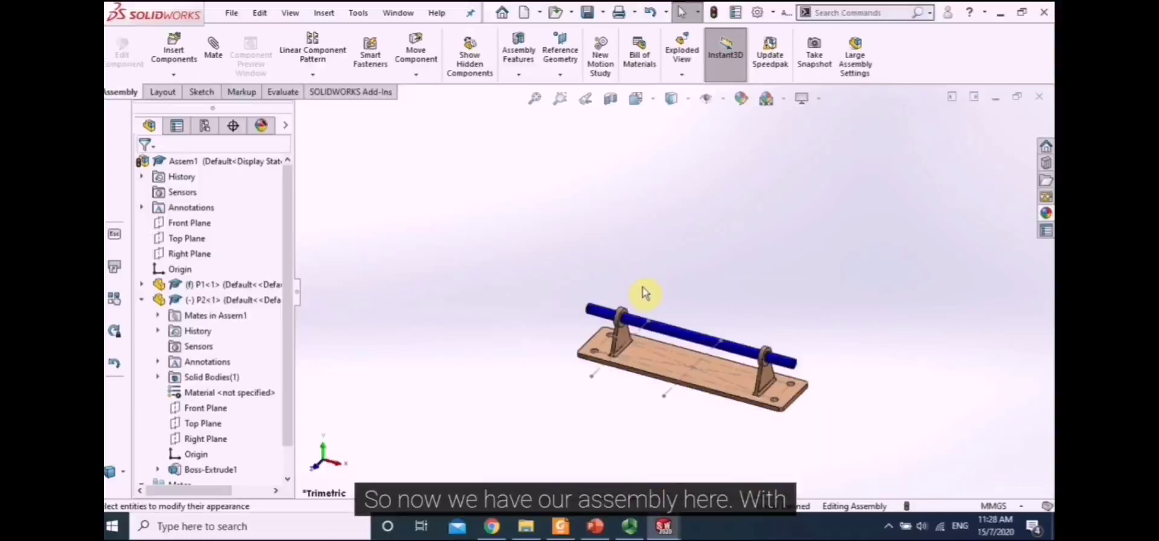
left_click(534, 98)
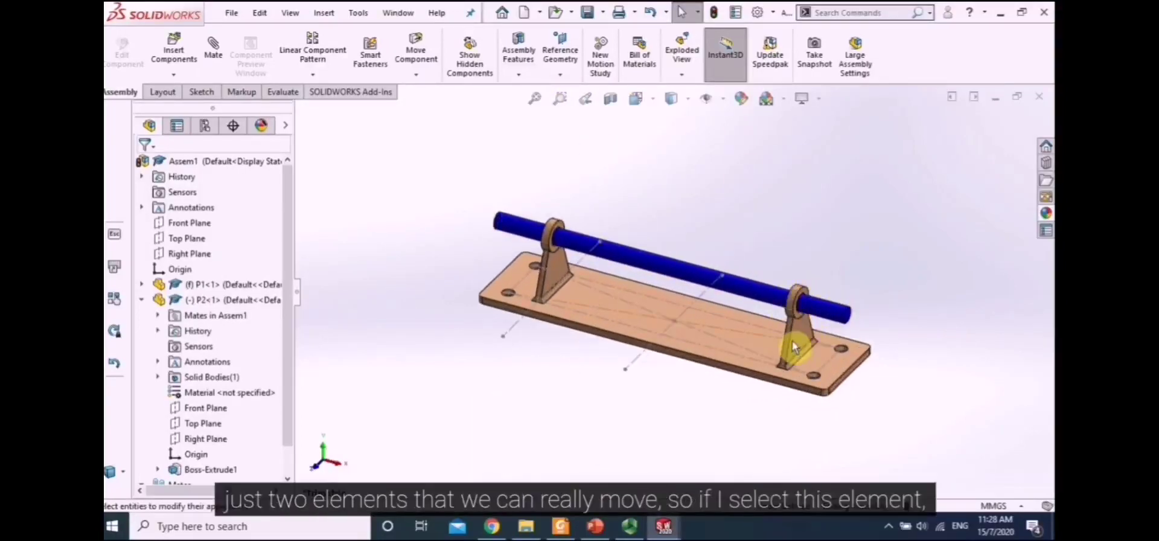
left_click(756, 343)
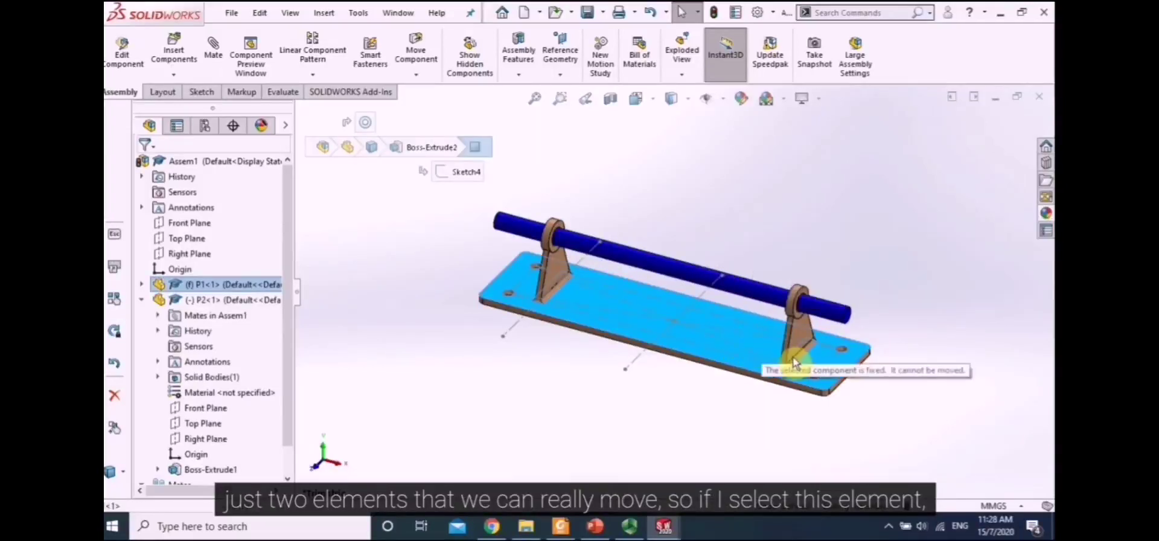
left_click(692, 282)
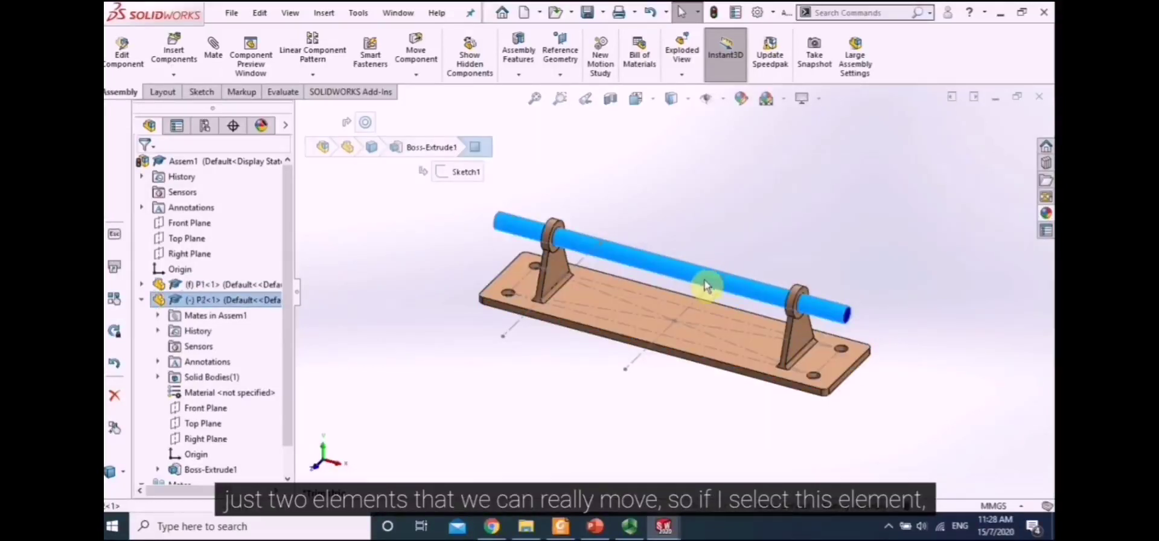
left_click_drag(706, 284, 646, 268)
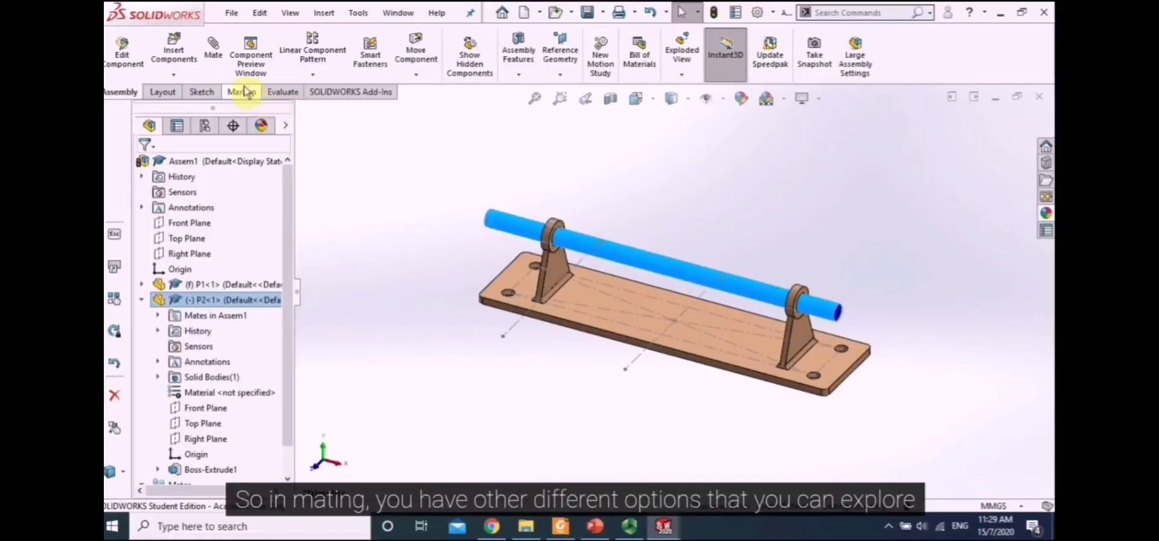